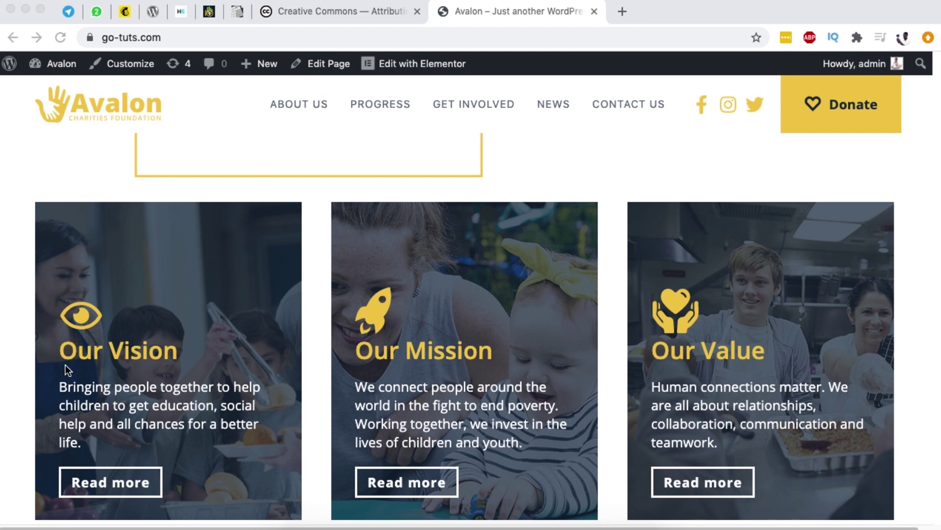
In a new Chrome tab, go to autodraw.com
{"action": "left_click", "coordinate": [623, 12]}
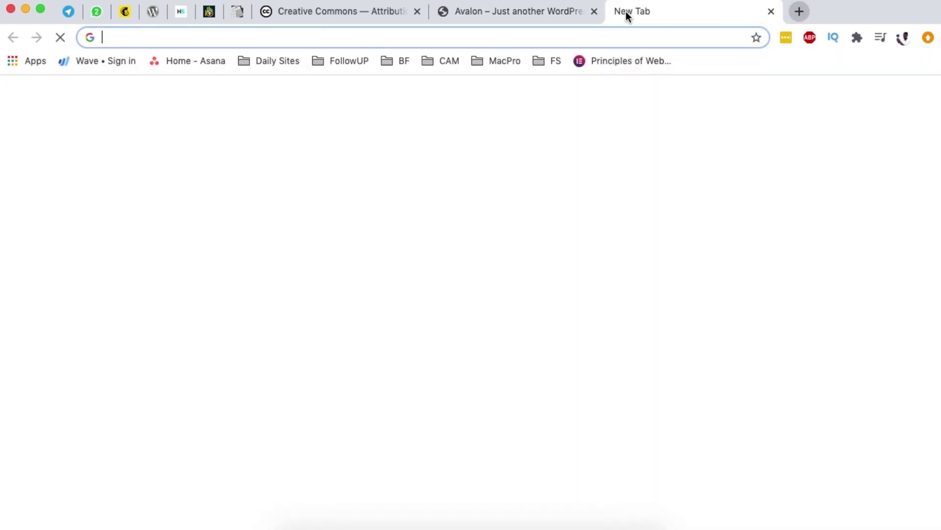
{"action": "type", "text": "autodraw.com"}
{"action": "key", "text": "Return"}
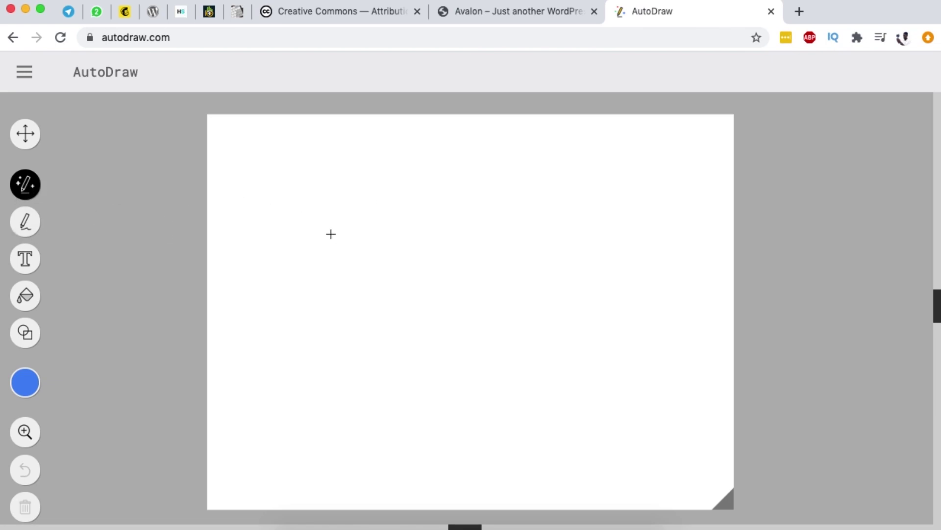
Draw a test scribble on the canvas, delete it, and return to the AutoDraw tool
{"action": "mouse_move", "coordinate": [341, 242]}
{"action": "left_mouse_down"}
{"action": "mouse_move", "coordinate": [331, 301]}
{"action": "mouse_move", "coordinate": [405, 244]}
{"action": "mouse_move", "coordinate": [491, 360]}
{"action": "mouse_move", "coordinate": [475, 304]}
{"action": "mouse_move", "coordinate": [583, 301]}
{"action": "left_mouse_up"}
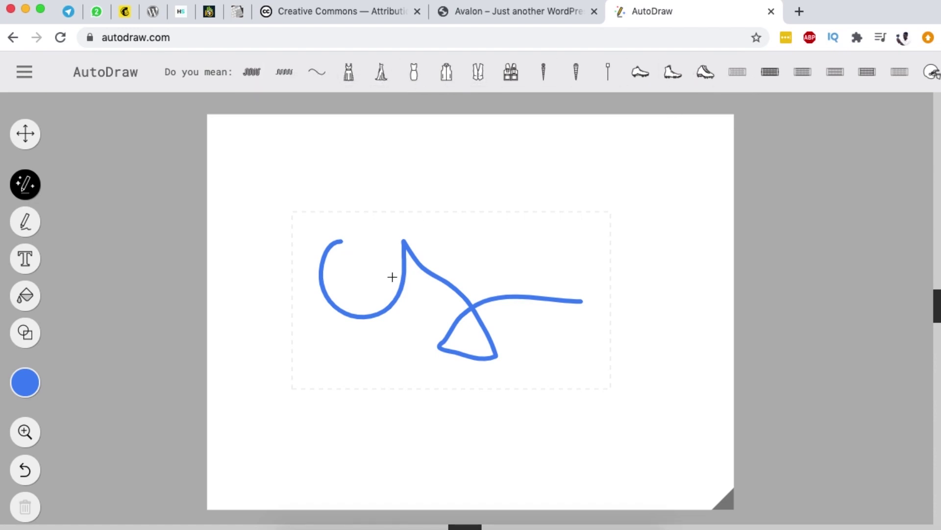
{"action": "left_click", "coordinate": [25, 133]}
{"action": "left_click", "coordinate": [400, 292]}
{"action": "key", "text": "Delete"}
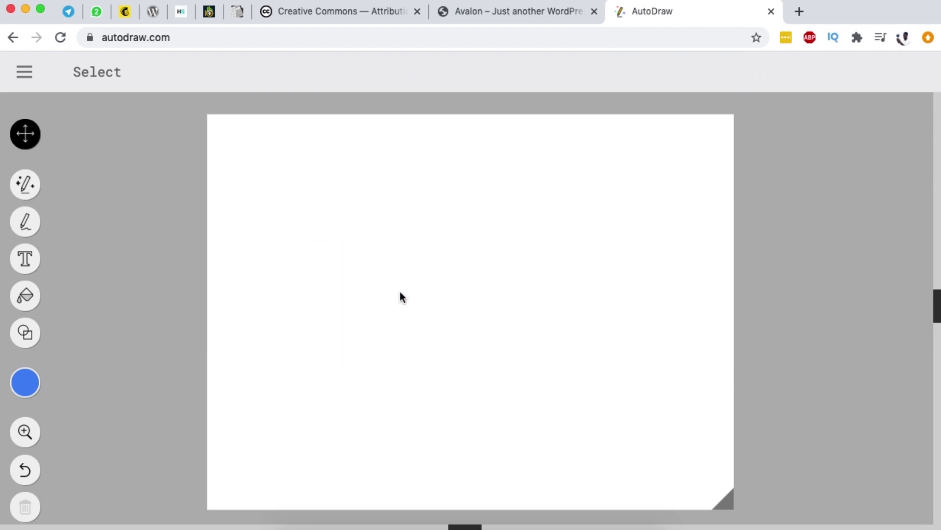
{"action": "left_click", "coordinate": [25, 191]}
Sketch a heart in two strokes and replace it with the suggested clean heart
{"action": "mouse_move", "coordinate": [427, 277]}
{"action": "left_mouse_down"}
{"action": "mouse_move", "coordinate": [365, 303]}
{"action": "mouse_move", "coordinate": [408, 383]}
{"action": "left_mouse_up"}
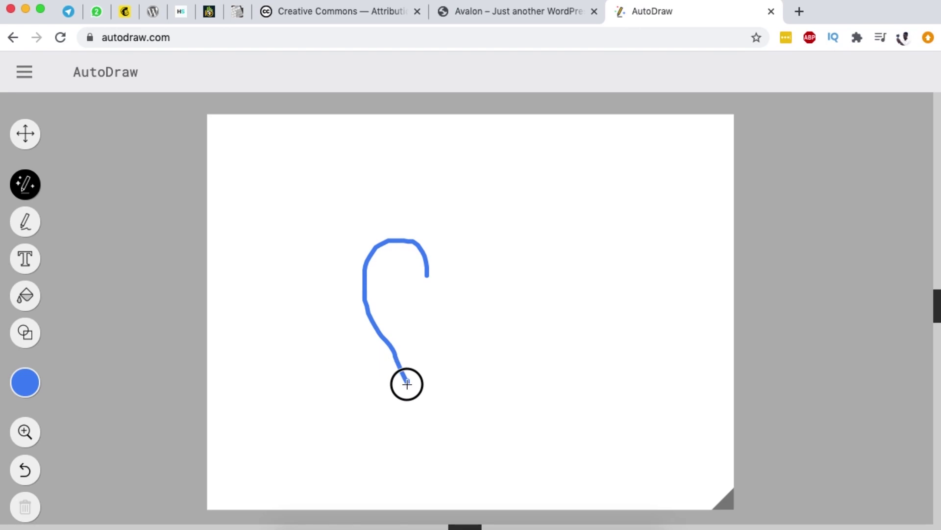
{"action": "mouse_move", "coordinate": [432, 278]}
{"action": "left_mouse_down"}
{"action": "mouse_move", "coordinate": [451, 240]}
{"action": "mouse_move", "coordinate": [503, 267]}
{"action": "mouse_move", "coordinate": [449, 380]}
{"action": "mouse_move", "coordinate": [406, 395]}
{"action": "left_mouse_up"}
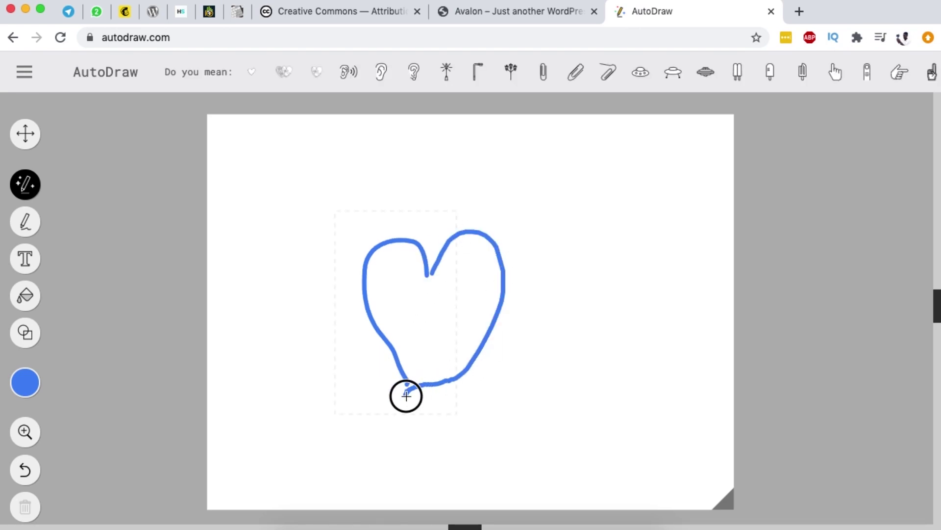
{"action": "left_click", "coordinate": [259, 72]}
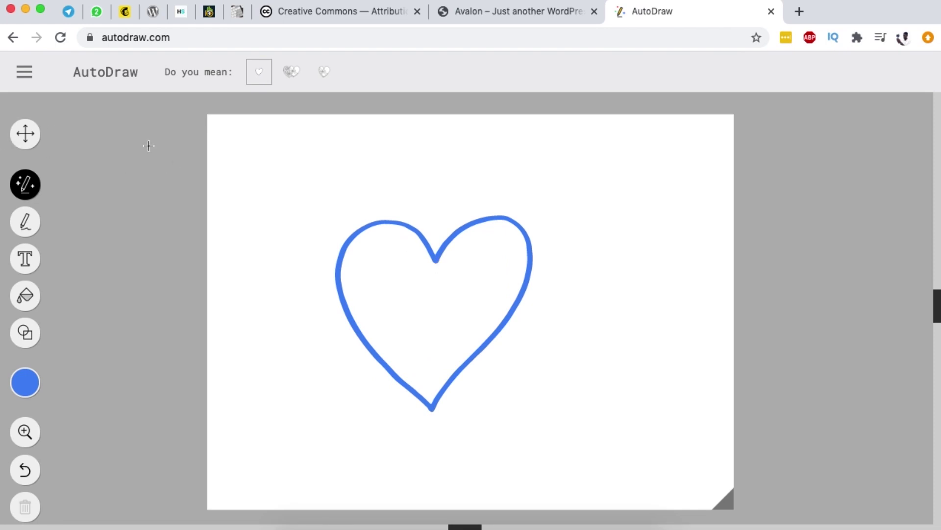
Fill the inside of the heart with yellow
{"action": "left_click", "coordinate": [24, 387]}
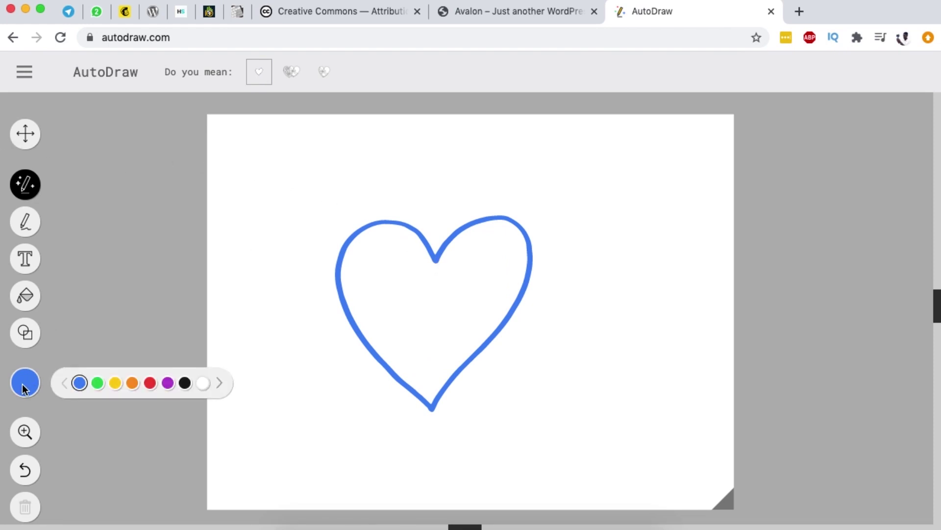
{"action": "left_click", "coordinate": [25, 296]}
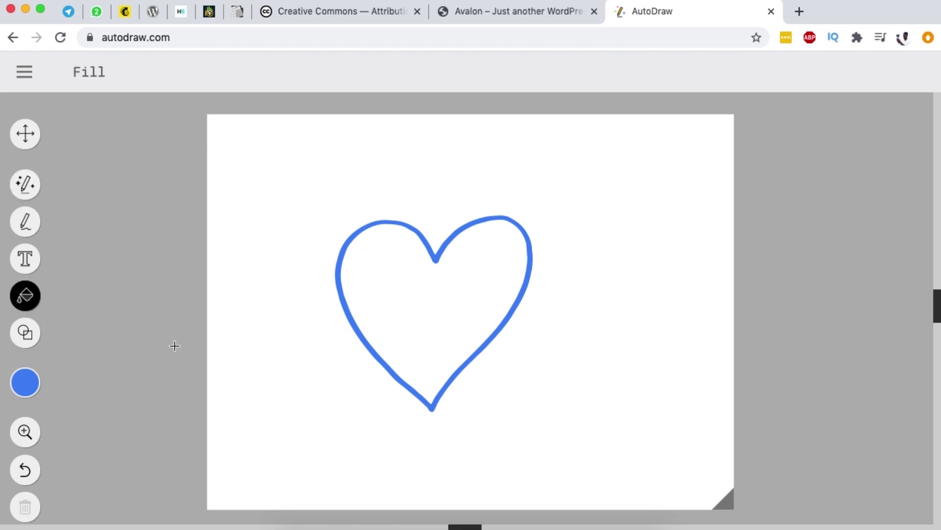
{"action": "left_click", "coordinate": [11, 385]}
{"action": "left_click", "coordinate": [114, 383]}
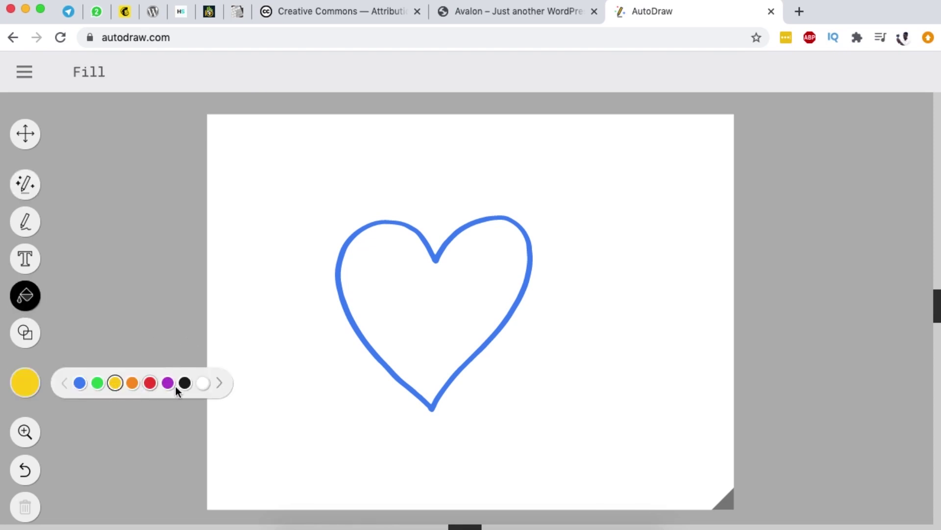
{"action": "left_click", "coordinate": [383, 319]}
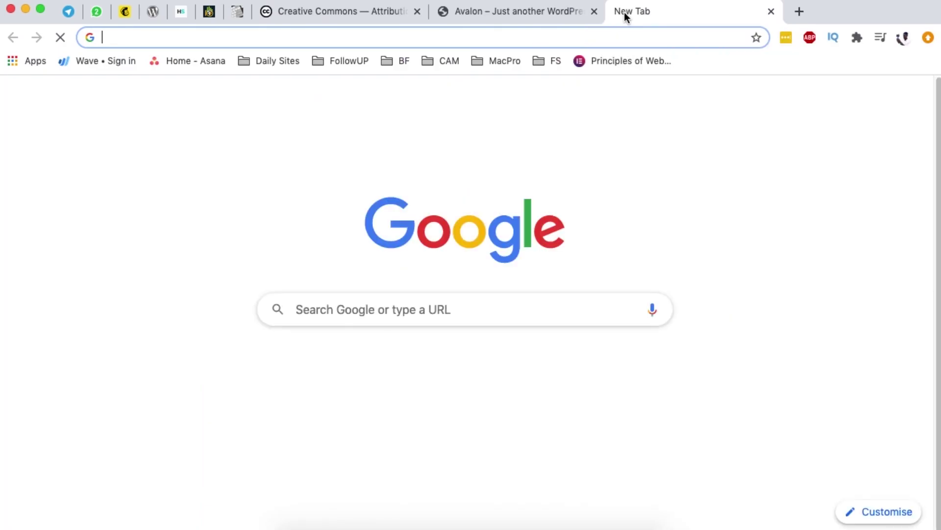
Reload autodraw.com and start over, ending on a blank tall portrait page
{"action": "type", "text": "auto"}
{"action": "key", "text": "Return"}
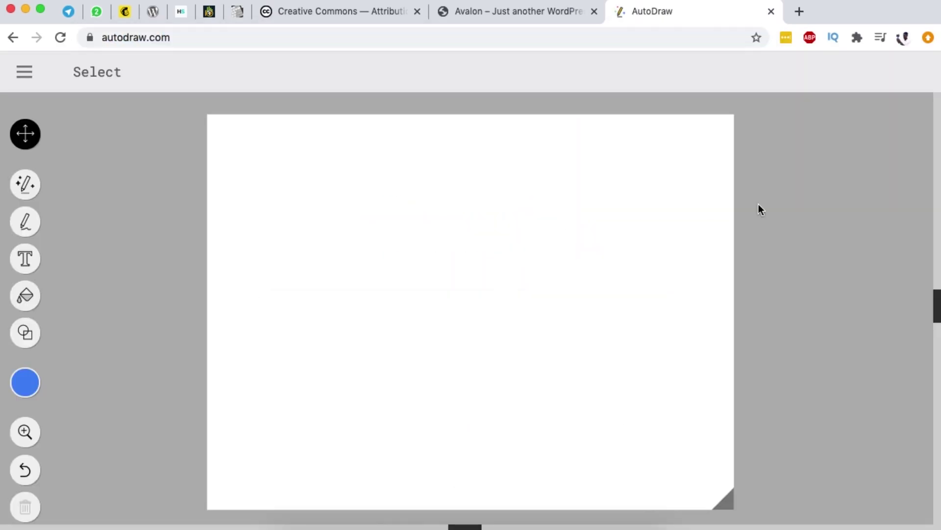
{"action": "left_click", "coordinate": [24, 74]}
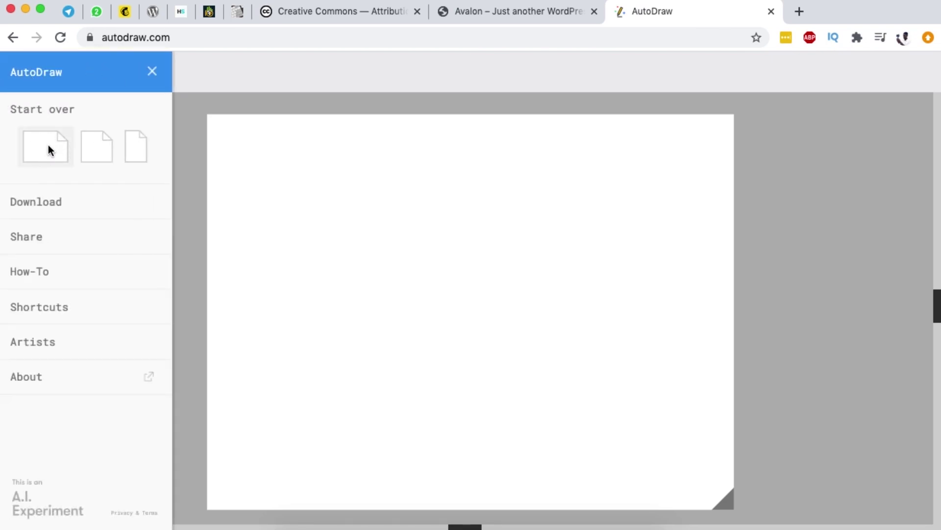
{"action": "left_click", "coordinate": [96, 146]}
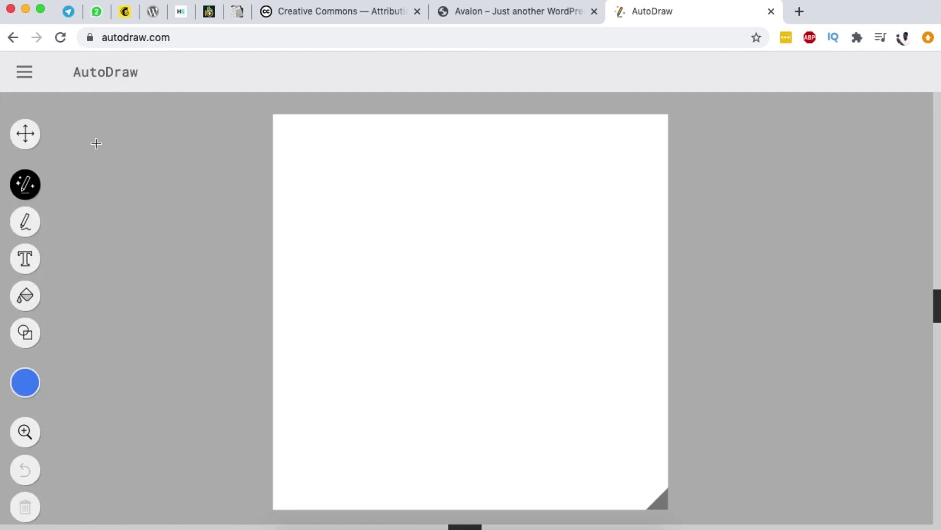
{"action": "left_click", "coordinate": [25, 73]}
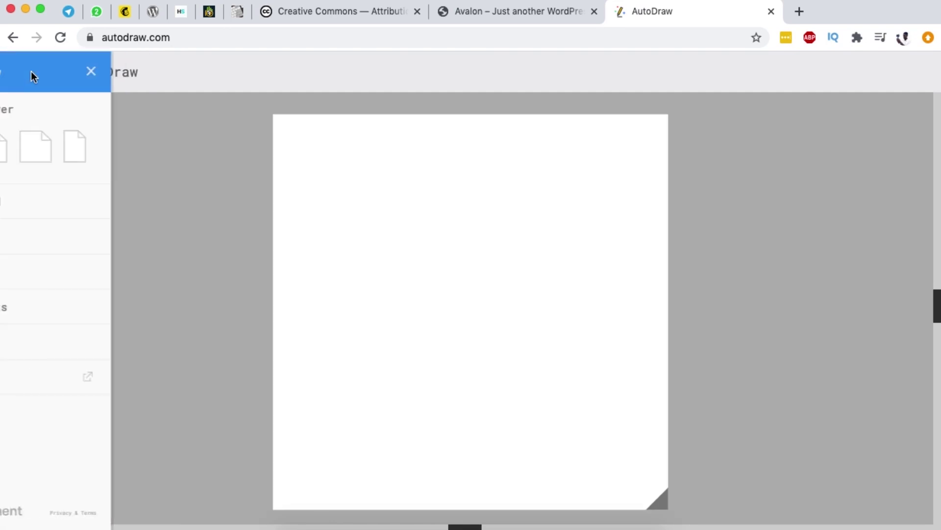
{"action": "left_click", "coordinate": [137, 143]}
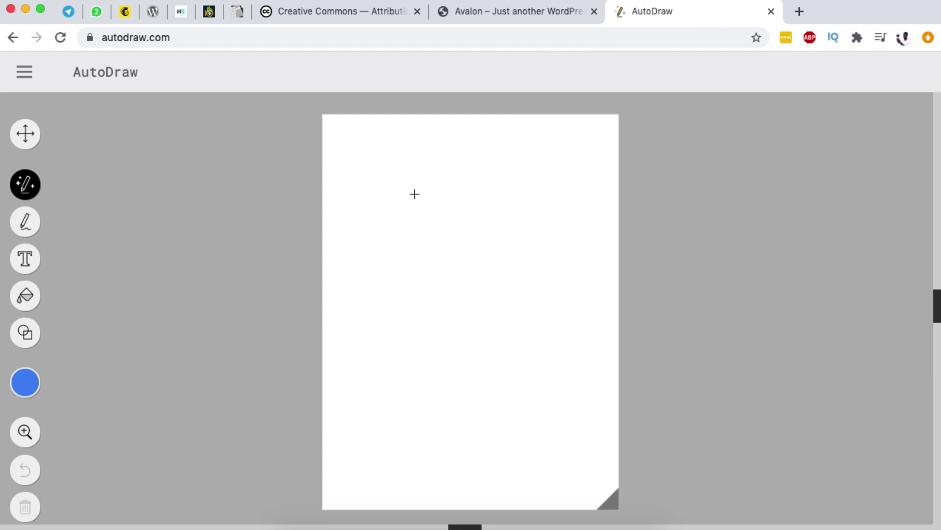
Download the blank portrait page as a PNG and close the main menu
{"action": "left_click", "coordinate": [27, 72]}
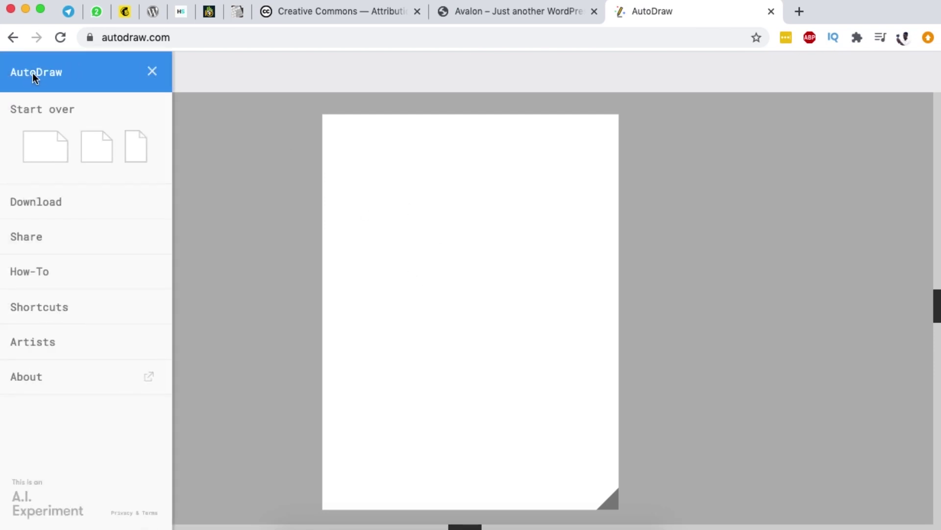
{"action": "left_click", "coordinate": [149, 73]}
{"action": "left_click", "coordinate": [22, 70]}
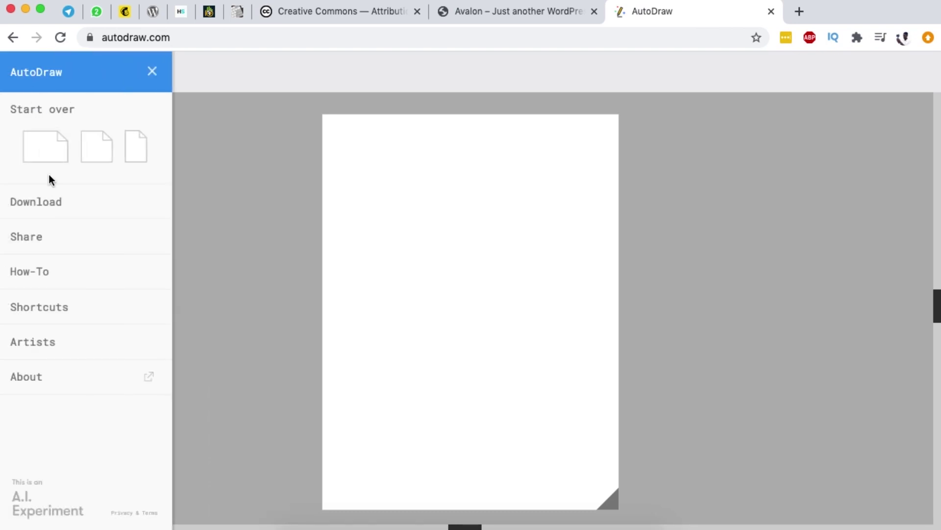
{"action": "left_click", "coordinate": [40, 204]}
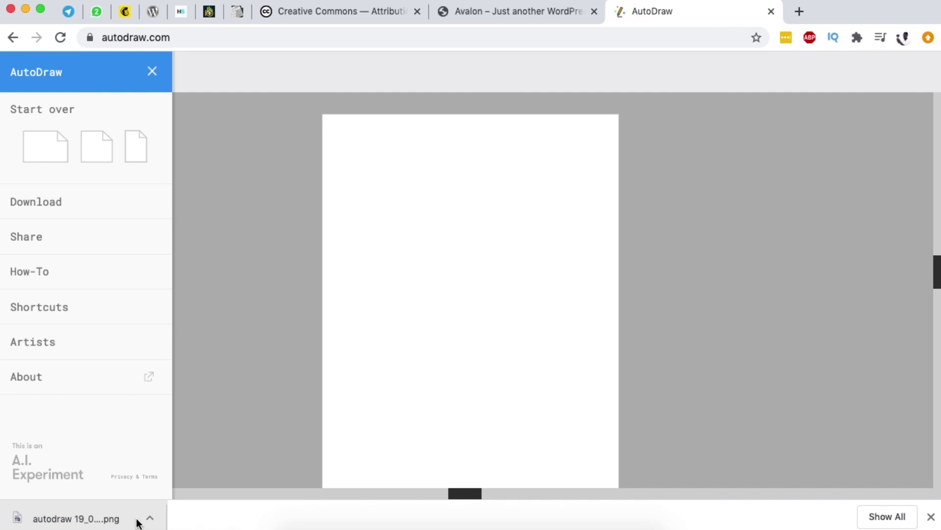
{"action": "left_click", "coordinate": [931, 517]}
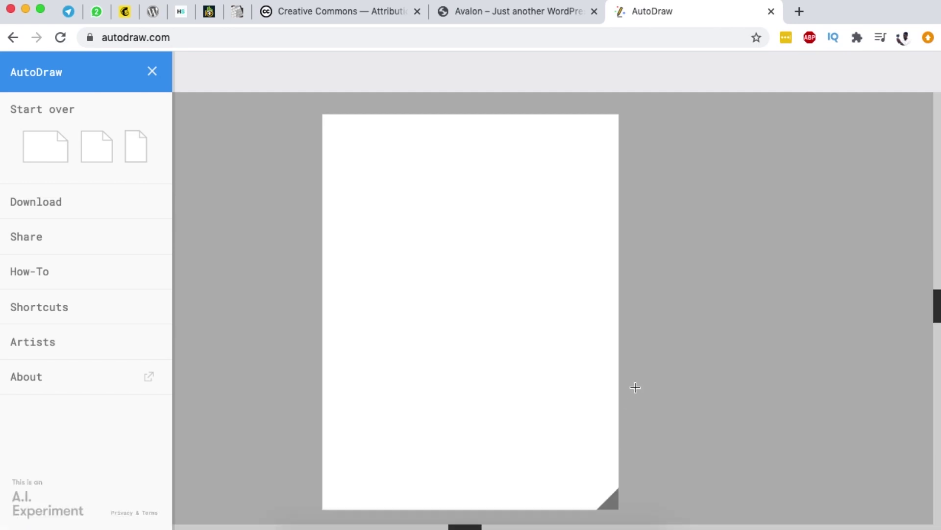
{"action": "left_click", "coordinate": [152, 72]}
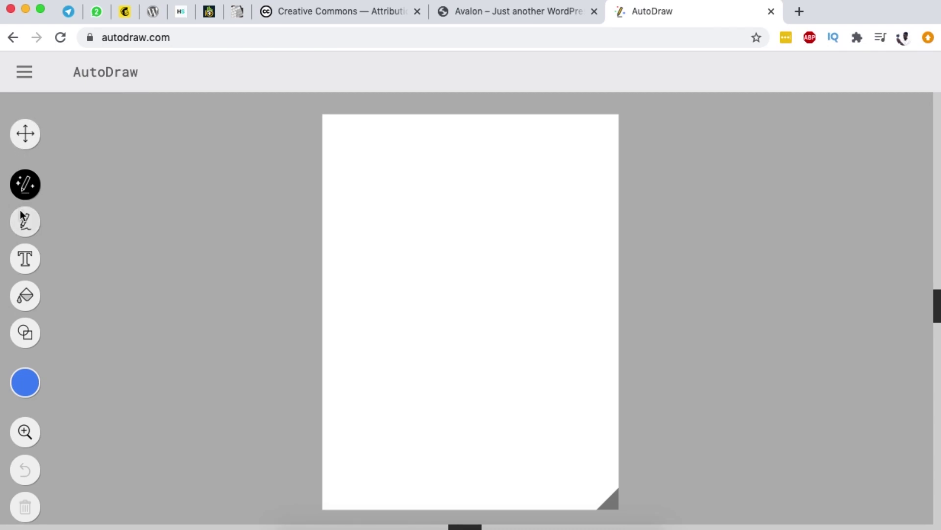
{"action": "left_click", "coordinate": [26, 133]}
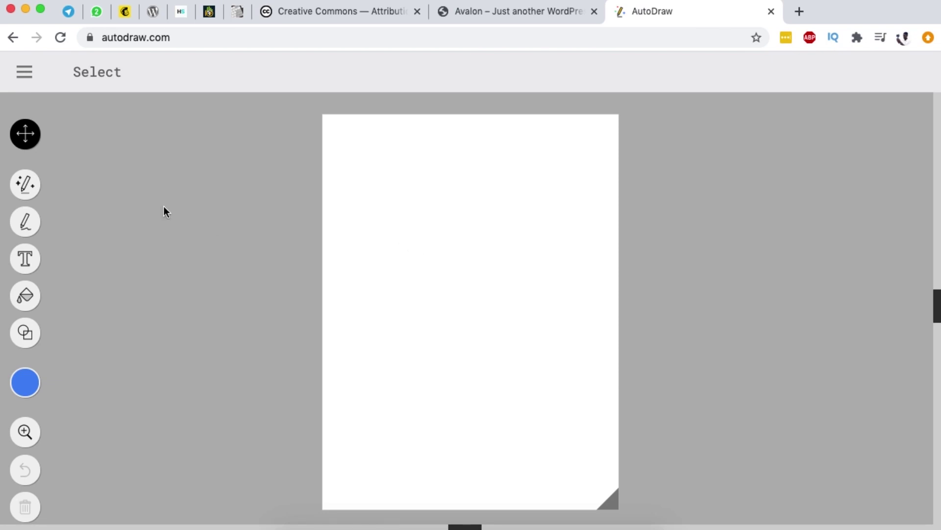
{"action": "left_click", "coordinate": [26, 224]}
{"action": "left_click", "coordinate": [124, 101]}
{"action": "mouse_move", "coordinate": [389, 290]}
{"action": "left_mouse_down"}
{"action": "mouse_move", "coordinate": [405, 282]}
{"action": "mouse_move", "coordinate": [466, 290]}
{"action": "mouse_move", "coordinate": [522, 264]}
{"action": "mouse_move", "coordinate": [574, 267]}
{"action": "mouse_move", "coordinate": [589, 252]}
{"action": "left_mouse_up"}
{"action": "mouse_move", "coordinate": [384, 322]}
{"action": "left_mouse_down"}
{"action": "mouse_move", "coordinate": [401, 305]}
{"action": "mouse_move", "coordinate": [463, 321]}
{"action": "mouse_move", "coordinate": [506, 298]}
{"action": "mouse_move", "coordinate": [570, 302]}
{"action": "mouse_move", "coordinate": [600, 269]}
{"action": "left_mouse_up"}
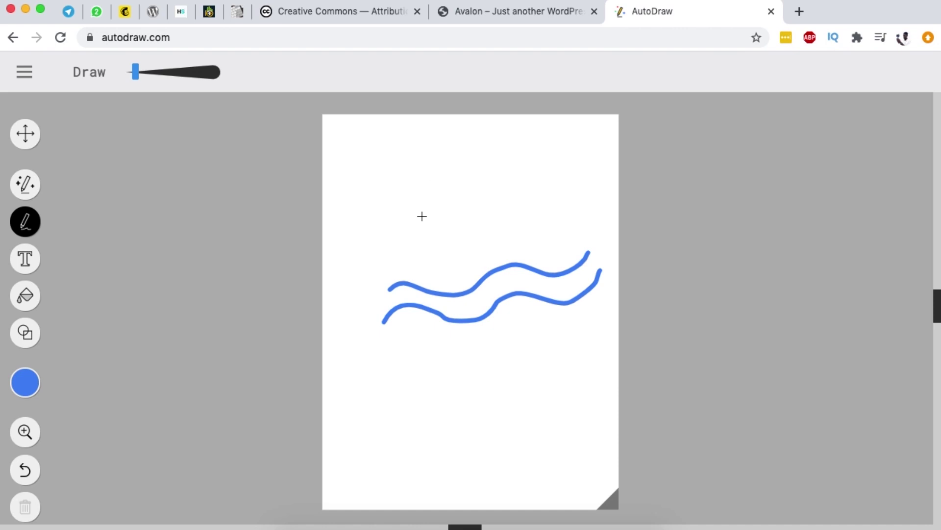
{"action": "left_click", "coordinate": [25, 133]}
{"action": "left_click", "coordinate": [496, 281]}
{"action": "key", "text": "BackSpace"}
{"action": "left_click", "coordinate": [497, 306]}
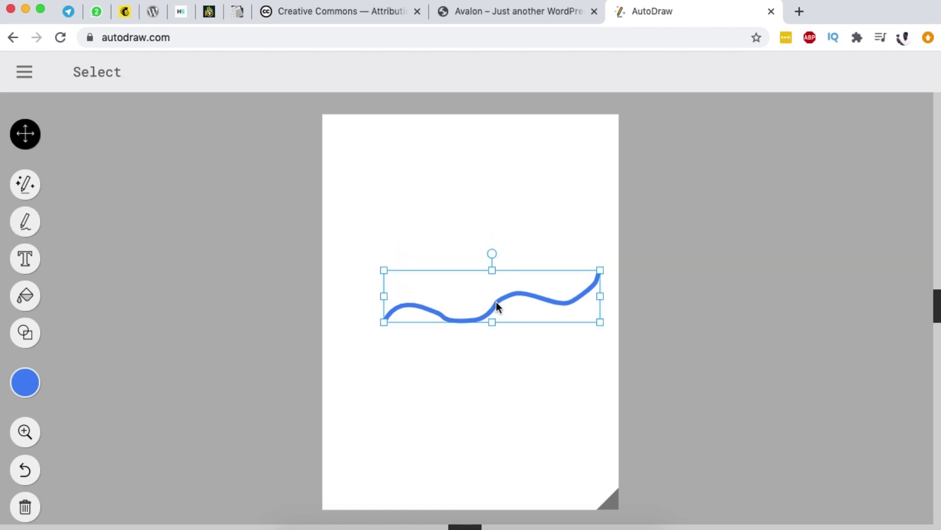
{"action": "key", "text": "BackSpace"}
{"action": "left_click", "coordinate": [25, 186]}
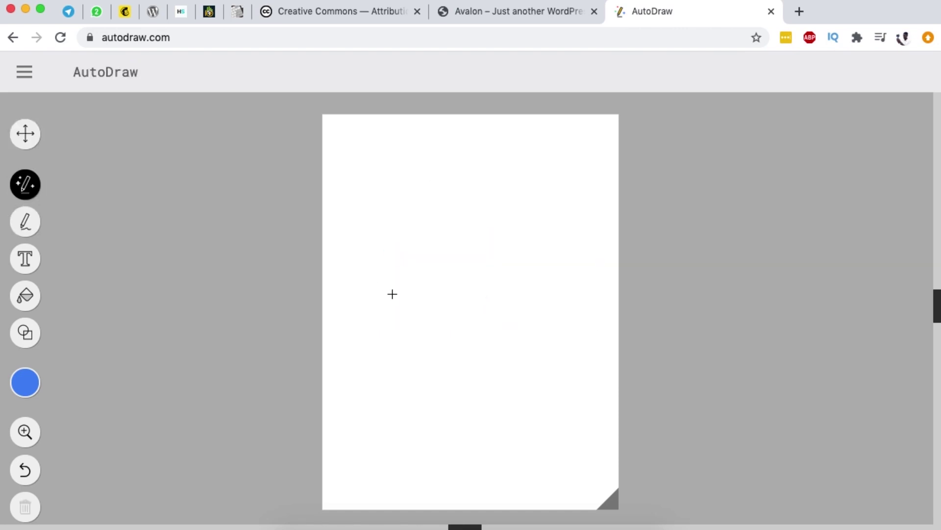
{"action": "mouse_move", "coordinate": [370, 283]}
{"action": "left_mouse_down"}
{"action": "mouse_move", "coordinate": [469, 272]}
{"action": "mouse_move", "coordinate": [518, 237]}
{"action": "mouse_move", "coordinate": [561, 234]}
{"action": "mouse_move", "coordinate": [591, 215]}
{"action": "left_mouse_up"}
{"action": "mouse_move", "coordinate": [377, 305]}
{"action": "left_mouse_down"}
{"action": "mouse_move", "coordinate": [438, 299]}
{"action": "mouse_move", "coordinate": [472, 290]}
{"action": "mouse_move", "coordinate": [523, 254]}
{"action": "mouse_move", "coordinate": [593, 254]}
{"action": "mouse_move", "coordinate": [613, 222]}
{"action": "left_mouse_up"}
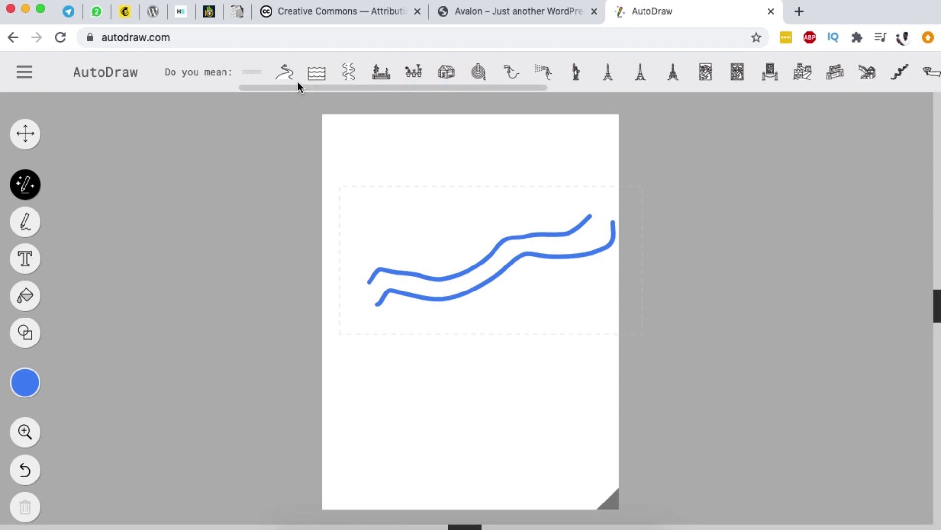
{"action": "left_click", "coordinate": [286, 71]}
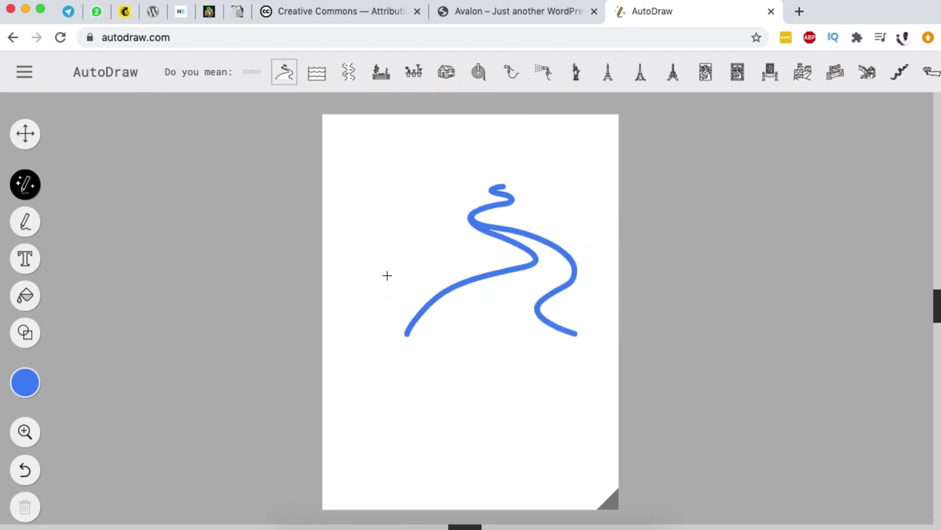
{"action": "left_click", "coordinate": [351, 74]}
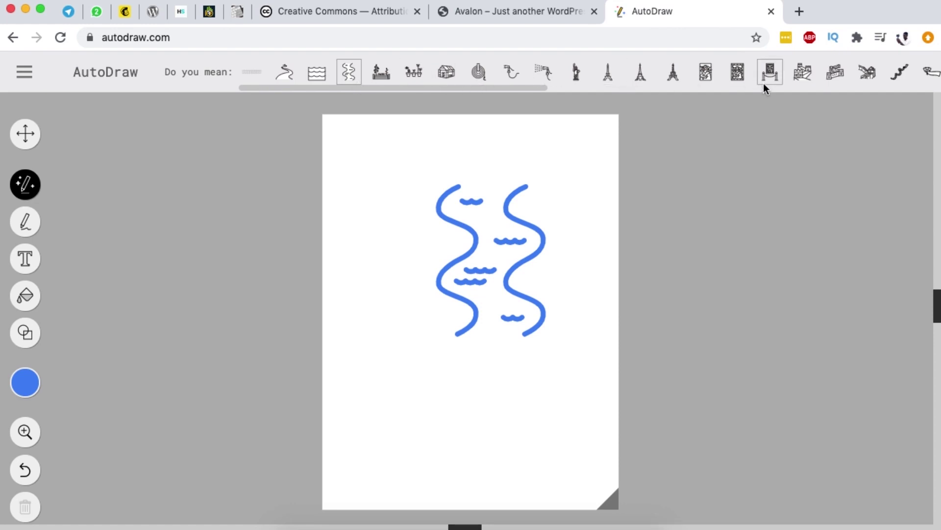
{"action": "key", "text": "v"}
{"action": "left_click", "coordinate": [510, 293]}
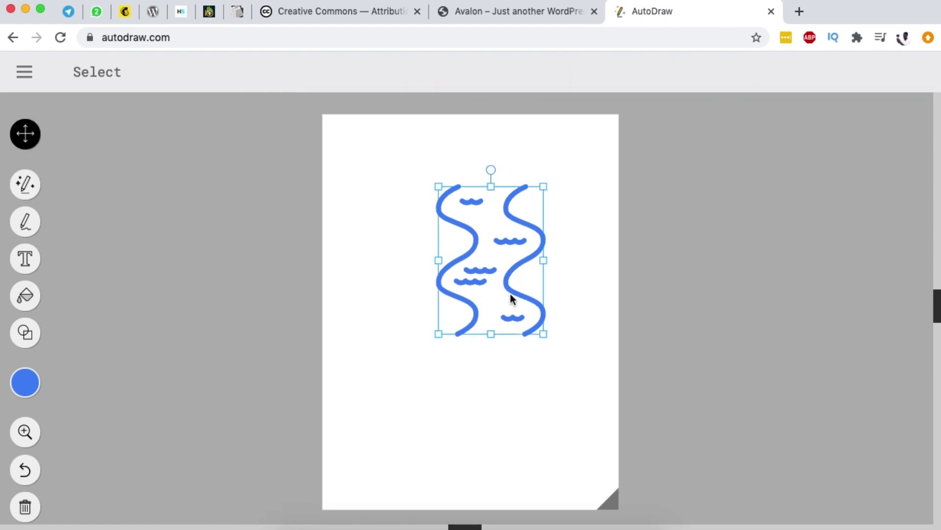
{"action": "key", "text": "Delete"}
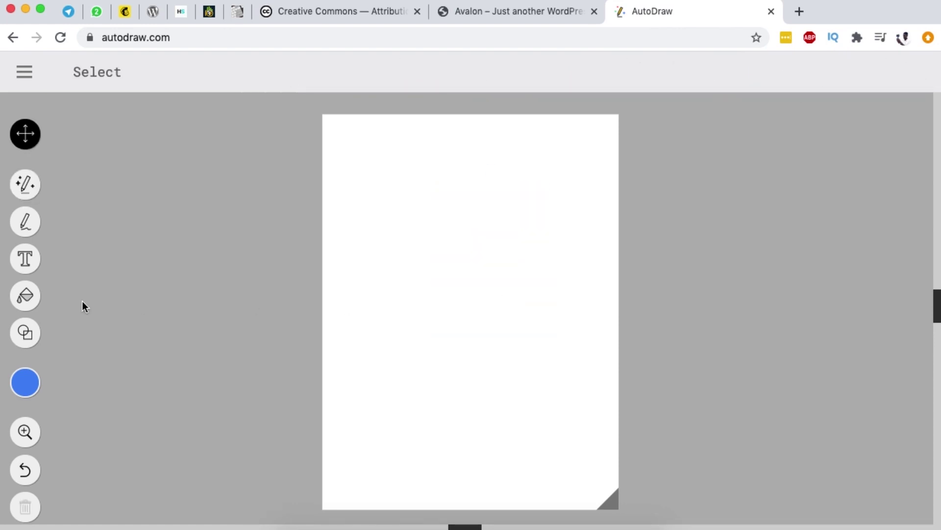
Write the word 'go' on the page in the Bevan font
{"action": "left_click", "coordinate": [30, 262]}
{"action": "left_click", "coordinate": [378, 284]}
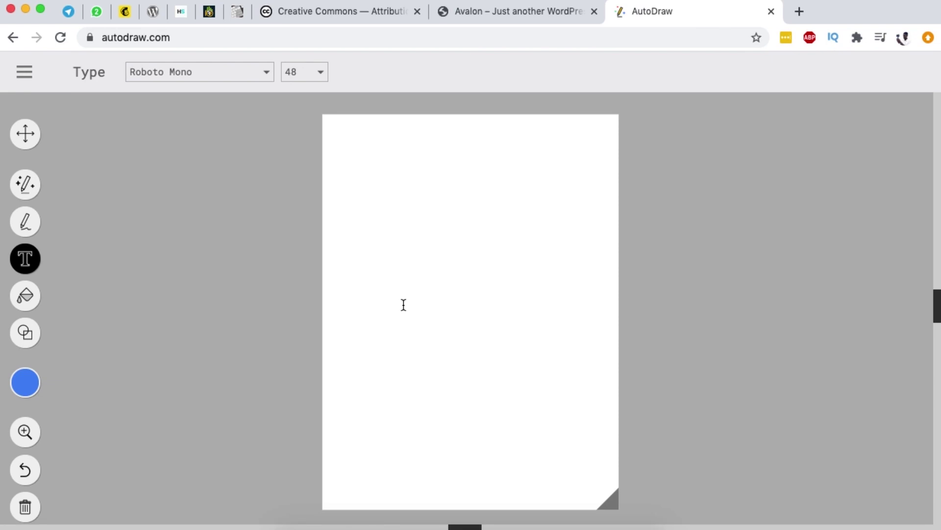
{"action": "left_click", "coordinate": [200, 71]}
{"action": "left_click", "coordinate": [191, 248]}
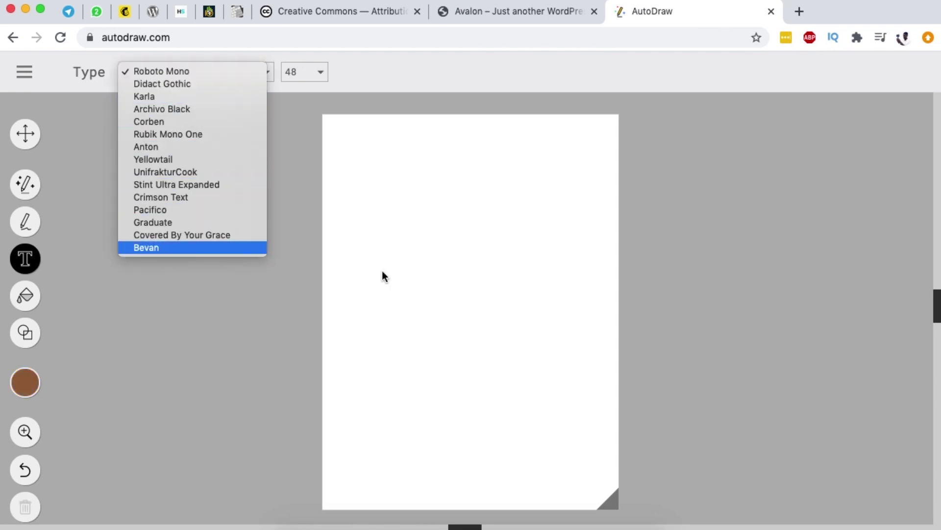
{"action": "left_click", "coordinate": [401, 300]}
{"action": "type", "text": "go"}
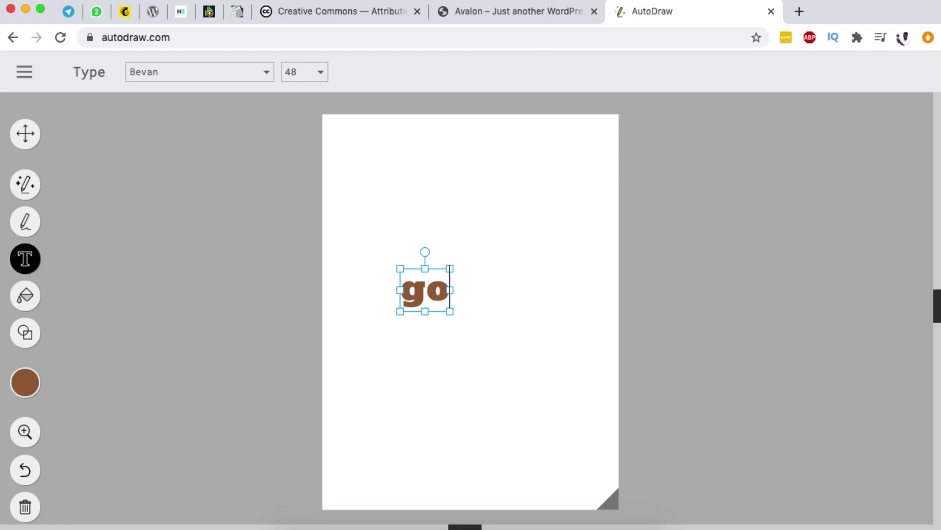
{"action": "left_click", "coordinate": [459, 256]}
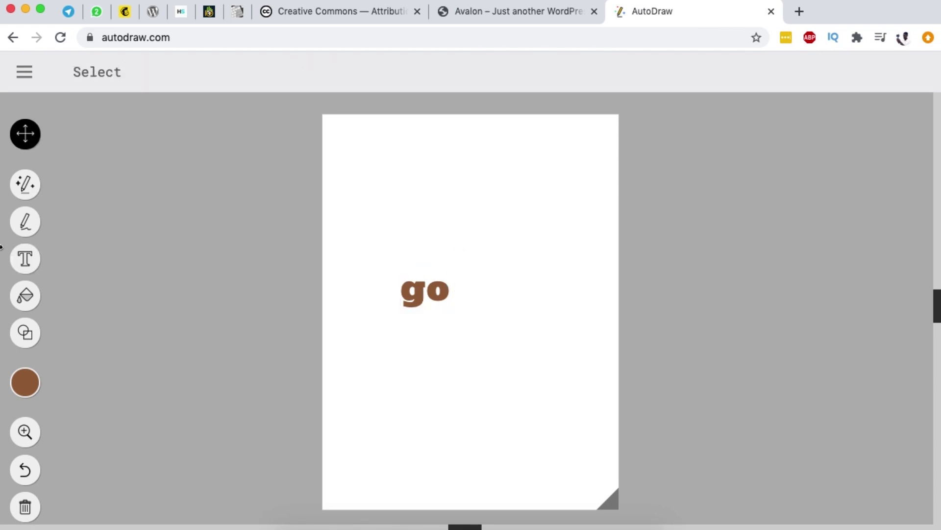
Add the word 'tech' to the right of go in the Pacifico font
{"action": "left_click", "coordinate": [25, 258]}
{"action": "left_click", "coordinate": [449, 267]}
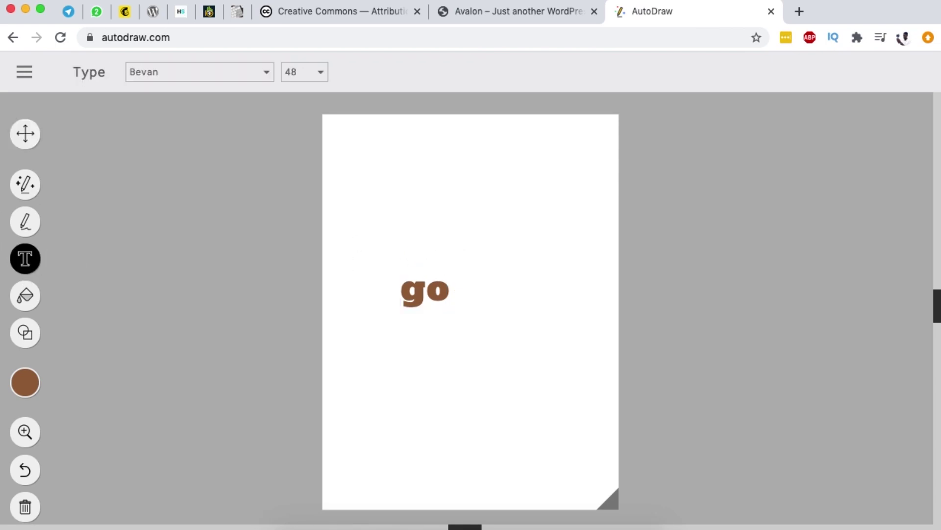
{"action": "type", "text": "tech"}
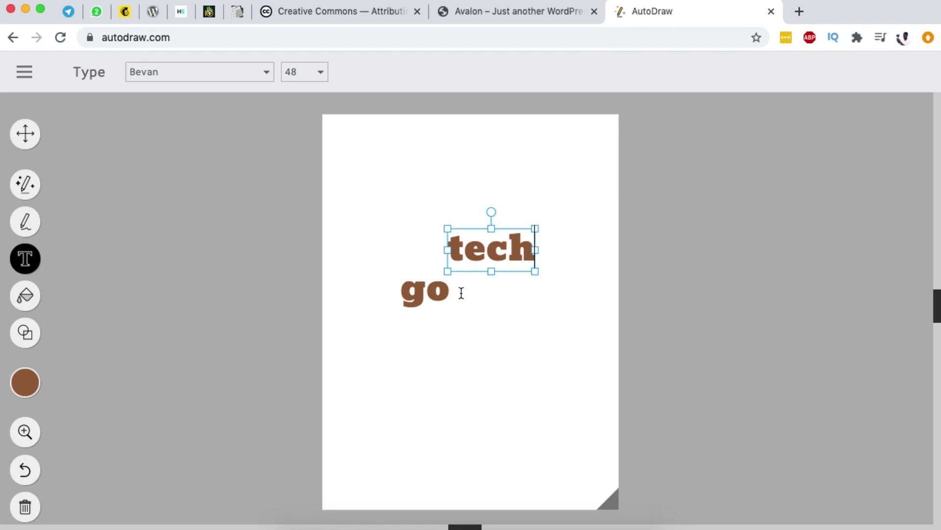
{"action": "left_click", "coordinate": [175, 77]}
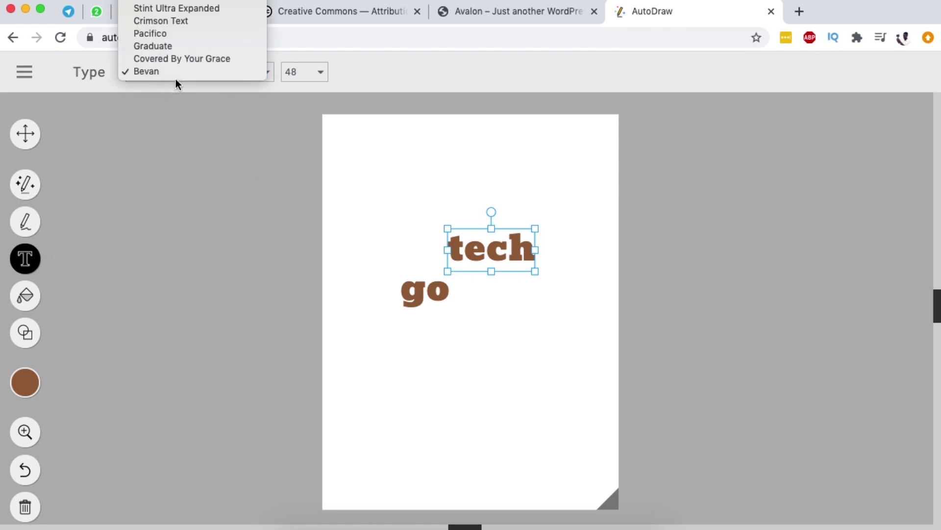
{"action": "left_click", "coordinate": [166, 33]}
{"action": "left_click", "coordinate": [501, 303]}
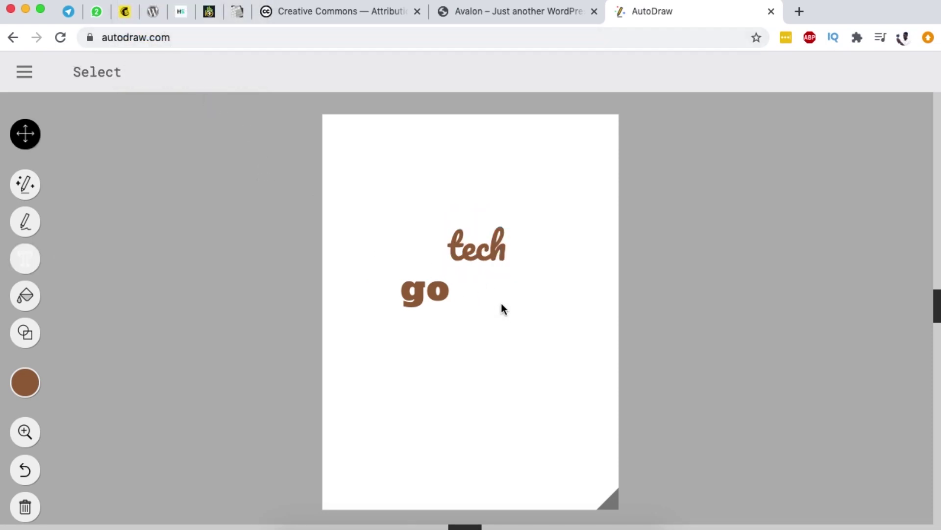
Add the word 'ug' beside the other words
{"action": "left_click", "coordinate": [512, 296]}
{"action": "type", "text": "ug"}
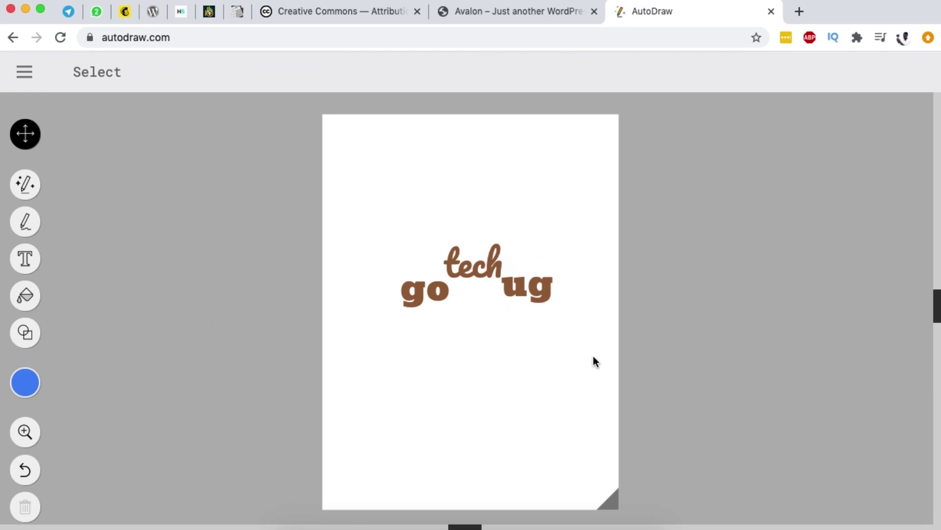
{"action": "key", "text": "t"}
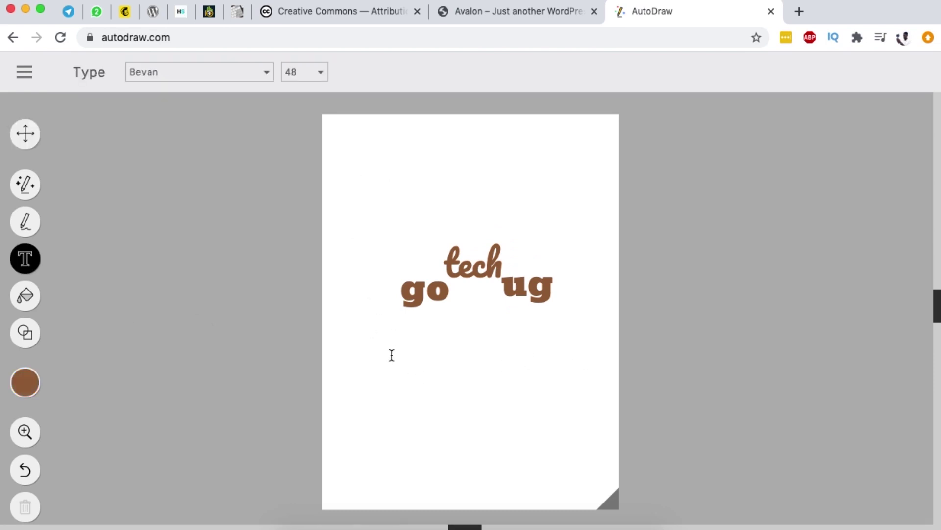
Type 'fiva' below the words in Pacifico at size 28
{"action": "left_click", "coordinate": [267, 72]}
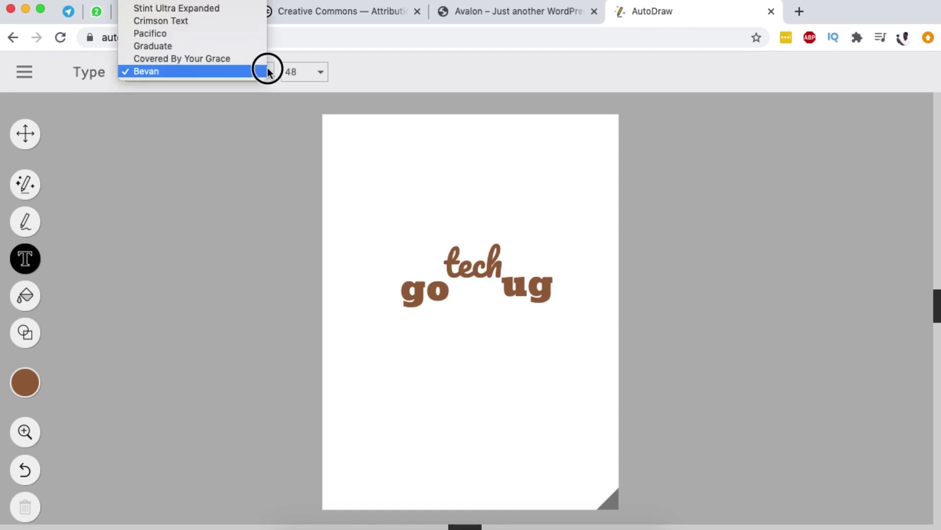
{"action": "left_click", "coordinate": [198, 33]}
{"action": "left_click", "coordinate": [413, 391]}
{"action": "type", "text": "fiva"}
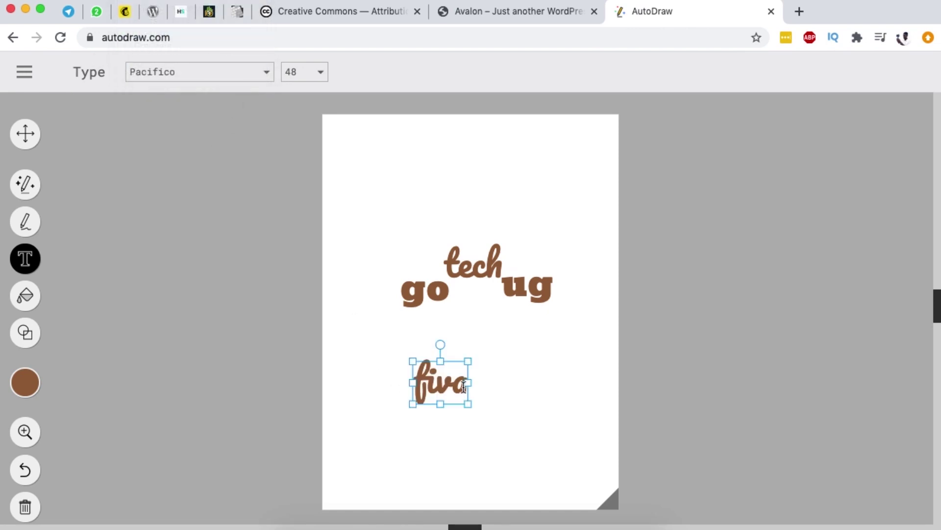
{"action": "left_click", "coordinate": [318, 72]}
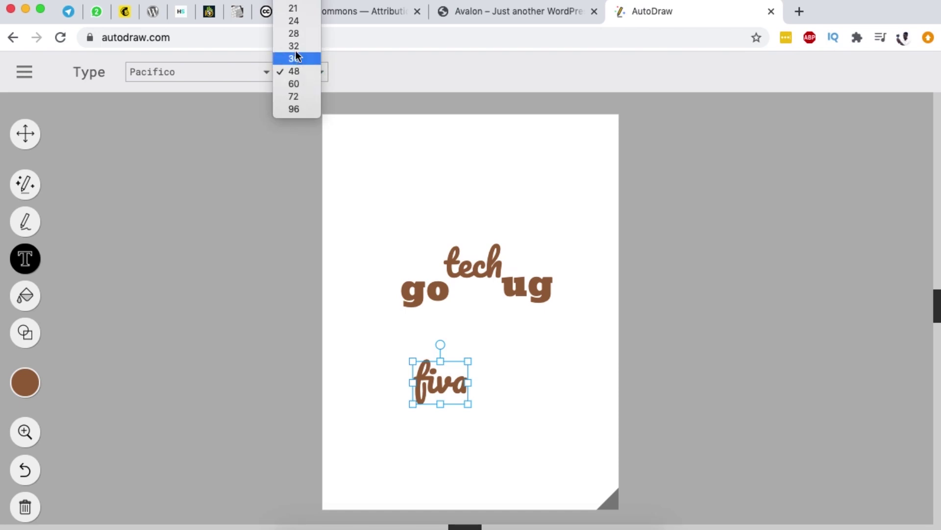
{"action": "left_click", "coordinate": [296, 33]}
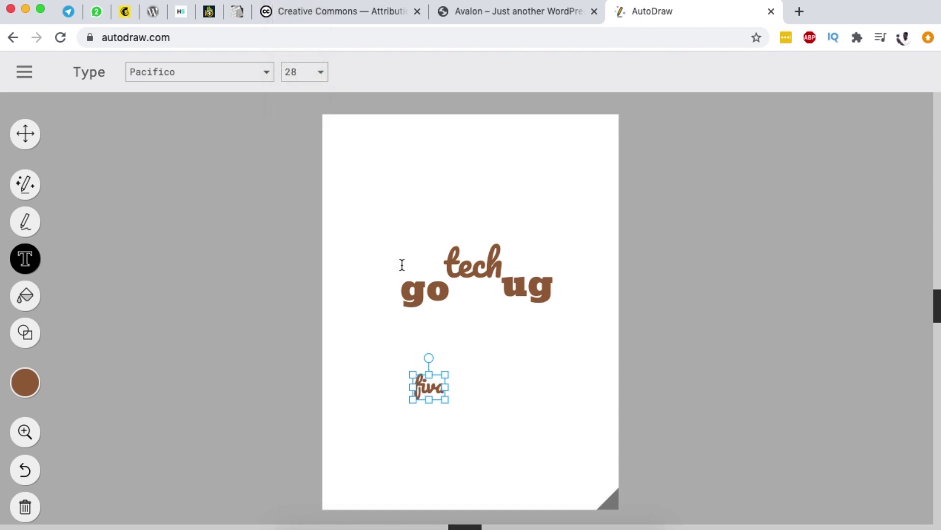
Enlarge, tilt and move fiva to sit beneath go tech ug
{"action": "left_click", "coordinate": [25, 133]}
{"action": "left_click_drag", "start_coordinate": [450, 399], "coordinate": [503, 450]}
{"action": "left_click_drag", "start_coordinate": [428, 311], "coordinate": [414, 351]}
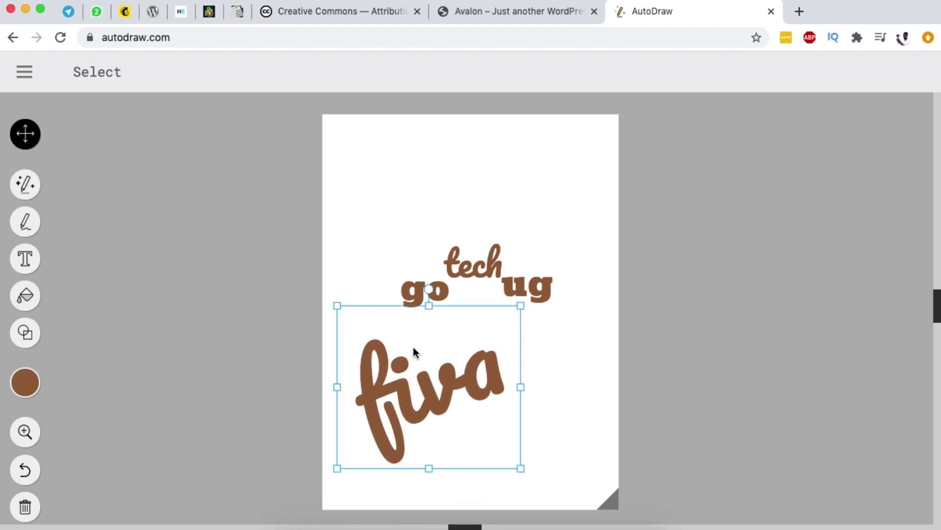
{"action": "left_click_drag", "start_coordinate": [427, 392], "coordinate": [471, 384]}
Recolour fiva bright green and delete the word tech
{"action": "mouse_move", "coordinate": [130, 397]}
{"action": "left_click", "coordinate": [167, 383]}
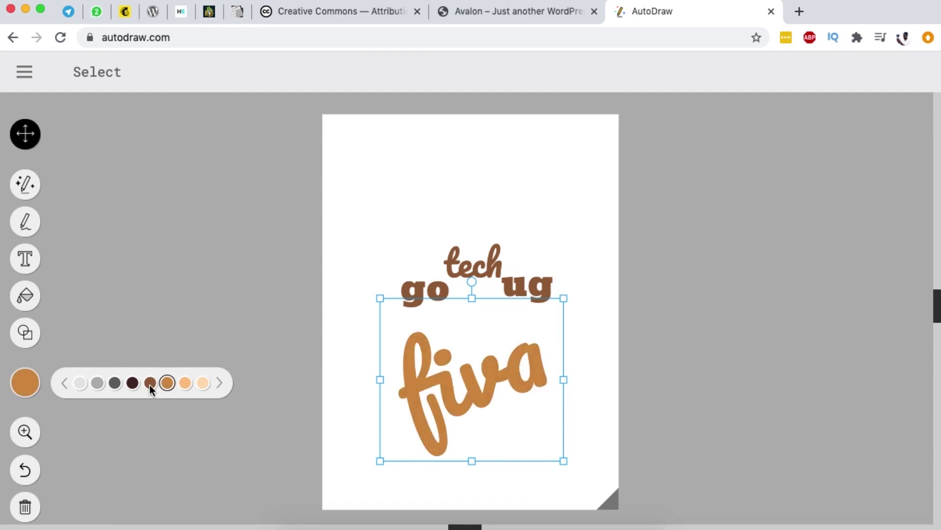
{"action": "left_click", "coordinate": [64, 383]}
{"action": "left_click", "coordinate": [97, 383]}
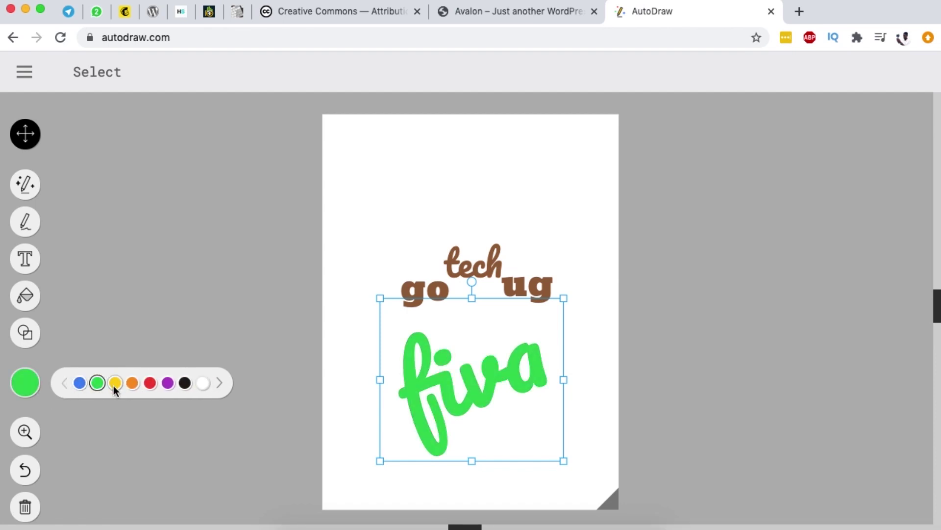
{"action": "left_click", "coordinate": [466, 265]}
{"action": "left_click", "coordinate": [25, 506]}
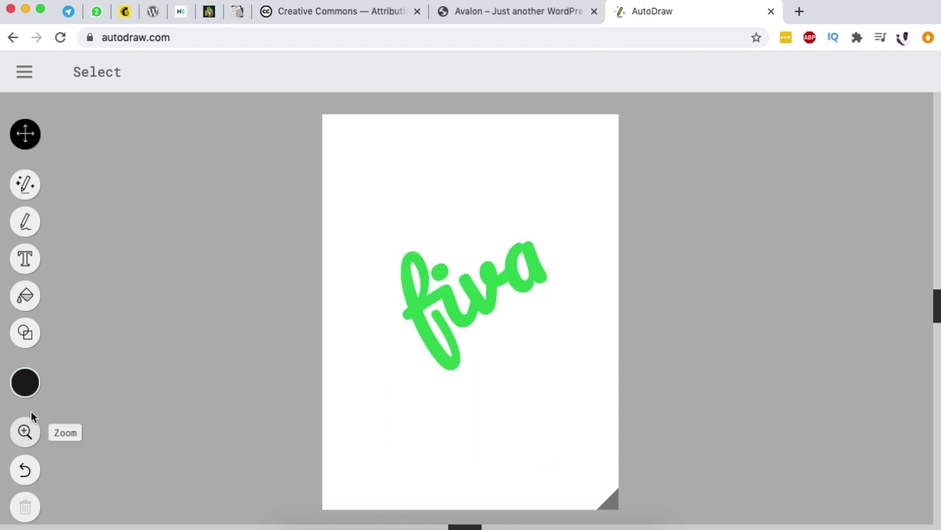
Choose the triangle as the shape to draw
{"action": "left_click", "coordinate": [25, 332]}
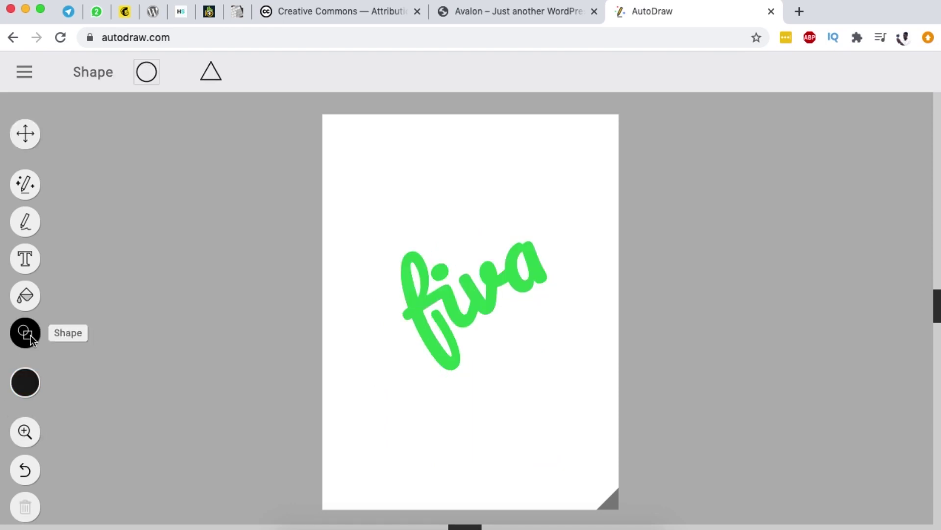
{"action": "left_click", "coordinate": [211, 73]}
{"action": "left_click", "coordinate": [25, 382]}
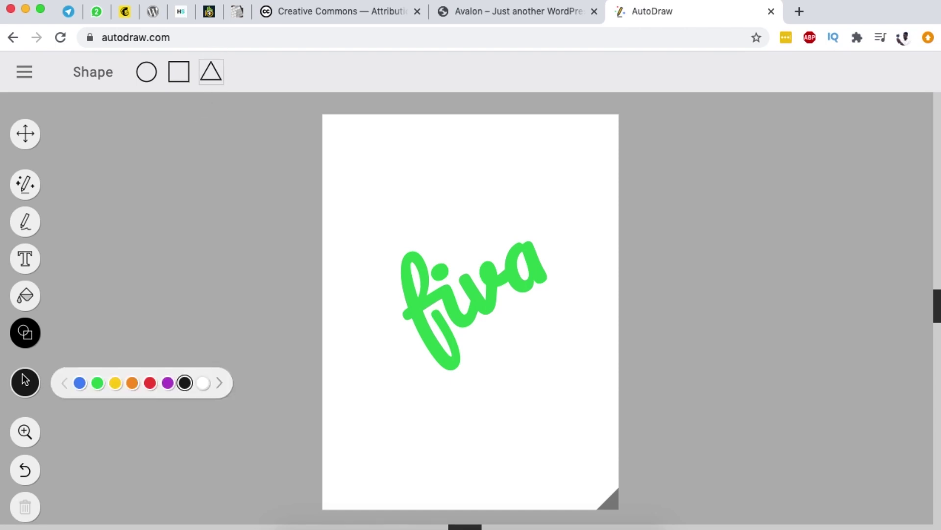
Draw a red triangle, move it onto the end of fiva, and fill it solid red
{"action": "left_click", "coordinate": [151, 383]}
{"action": "left_click_drag", "start_coordinate": [521, 220], "coordinate": [523, 322]}
{"action": "left_click", "coordinate": [25, 133]}
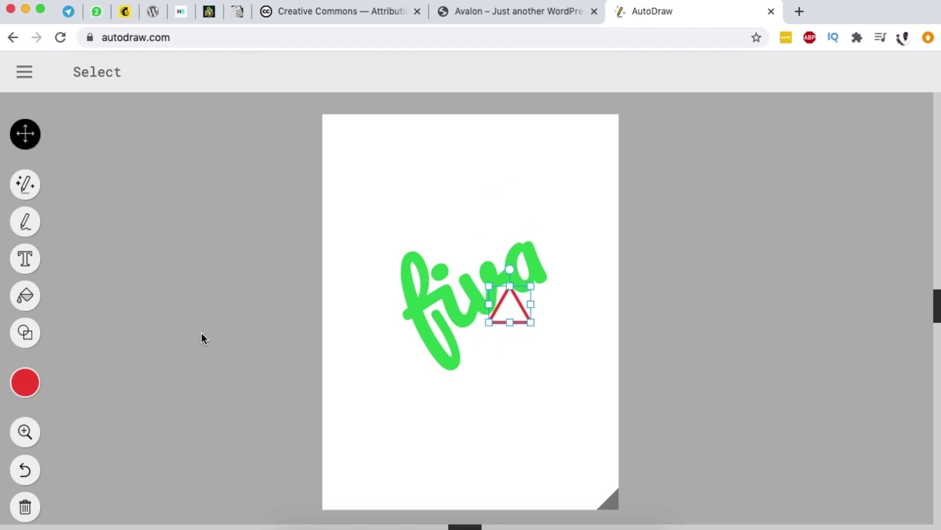
{"action": "left_click", "coordinate": [27, 297]}
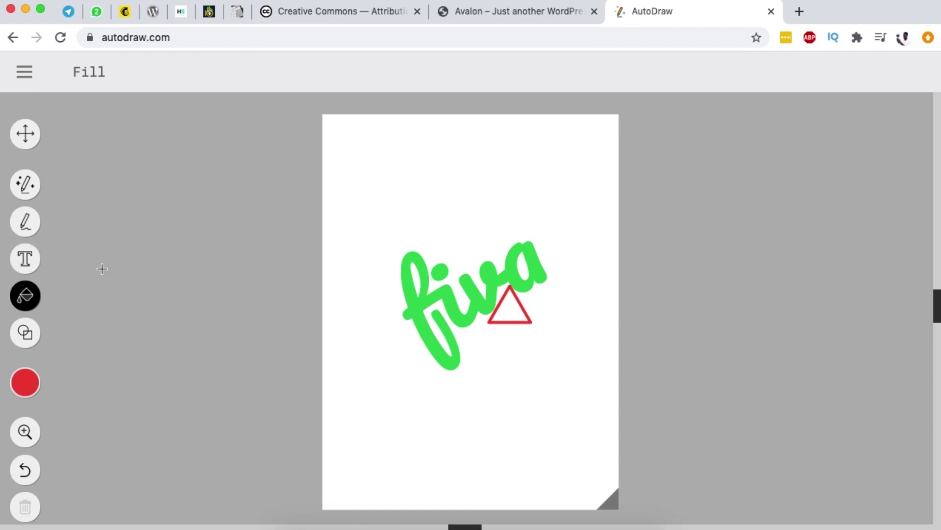
{"action": "left_click", "coordinate": [511, 307]}
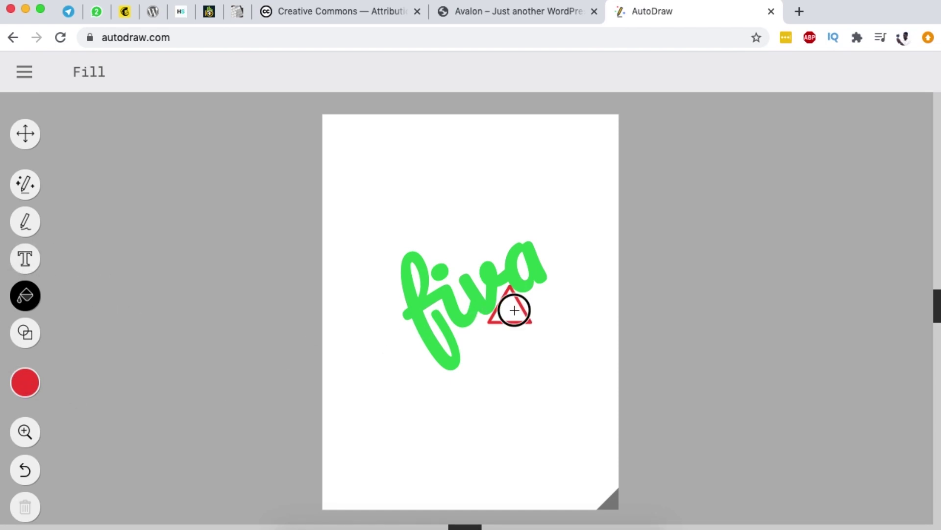
{"action": "left_click", "coordinate": [19, 135]}
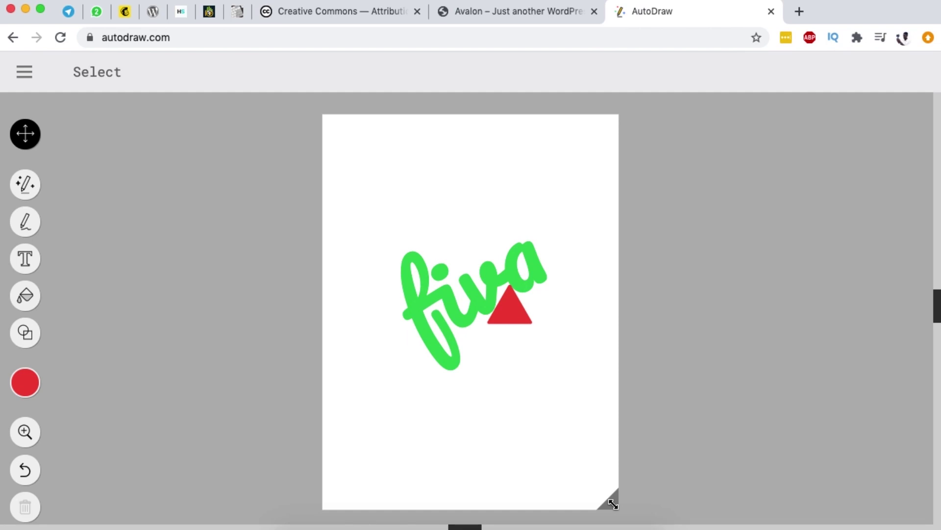
Shrink the page to a small square, shifting the fiva drawing to fit inside it
{"action": "left_click_drag", "start_coordinate": [613, 503], "coordinate": [544, 367]}
{"action": "left_click", "coordinate": [473, 303]}
{"action": "mouse_move", "coordinate": [474, 303]}
{"action": "left_mouse_down"}
{"action": "mouse_move", "coordinate": [456, 292]}
{"action": "mouse_move", "coordinate": [397, 179]}
{"action": "left_mouse_up"}
{"action": "left_click", "coordinate": [502, 332]}
{"action": "left_click_drag", "start_coordinate": [542, 365], "coordinate": [471, 234]}
{"action": "left_click", "coordinate": [370, 164]}
{"action": "left_click_drag", "start_coordinate": [396, 178], "coordinate": [396, 192]}
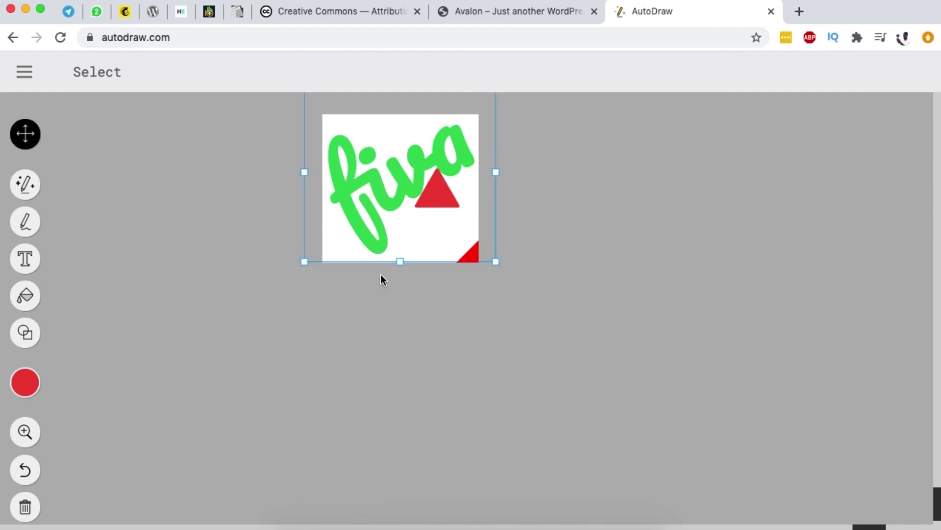
{"action": "left_click", "coordinate": [375, 295]}
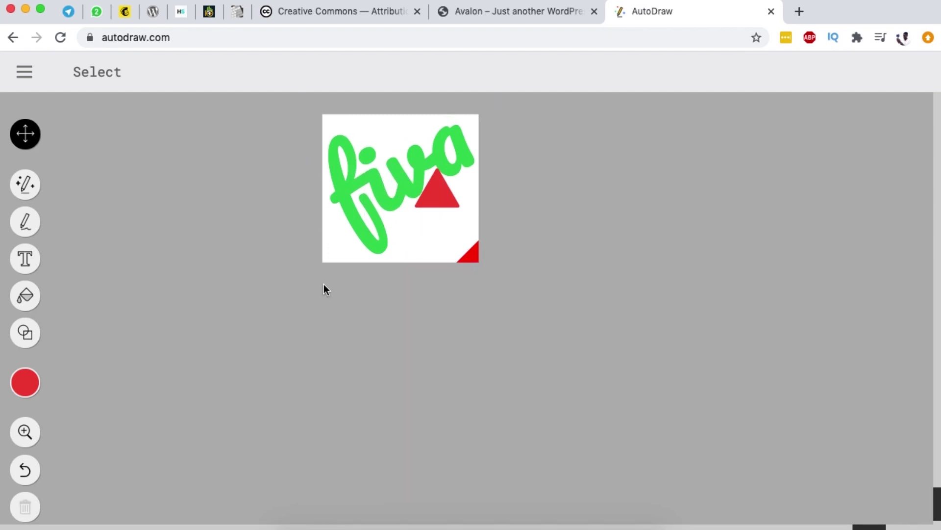
{"action": "left_click", "coordinate": [25, 72]}
Download the drawing as 'autodraw 19_08_2020 (1).png' and check it in Finder
{"action": "left_click", "coordinate": [56, 214]}
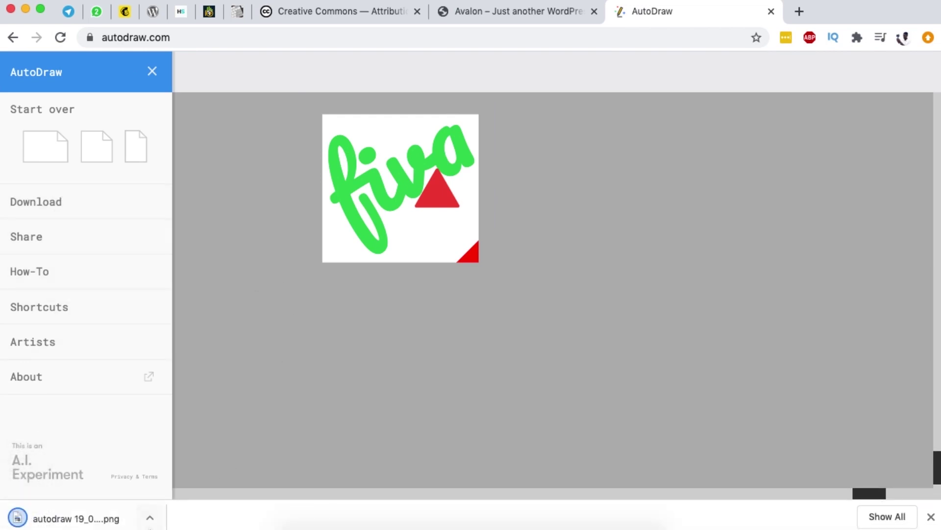
{"action": "left_click", "coordinate": [147, 519]}
{"action": "left_click", "coordinate": [258, 501]}
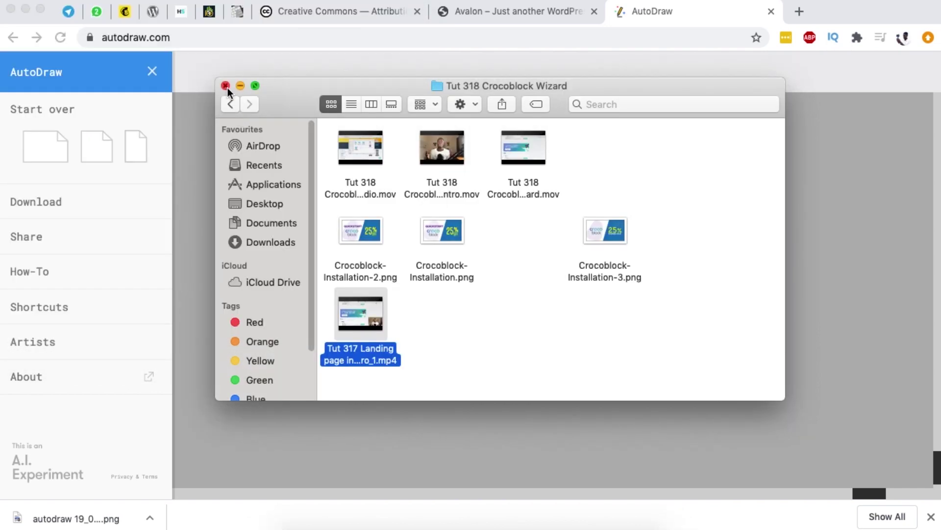
{"action": "left_click", "coordinate": [226, 86]}
{"action": "key", "text": "Escape"}
{"action": "left_click", "coordinate": [20, 72]}
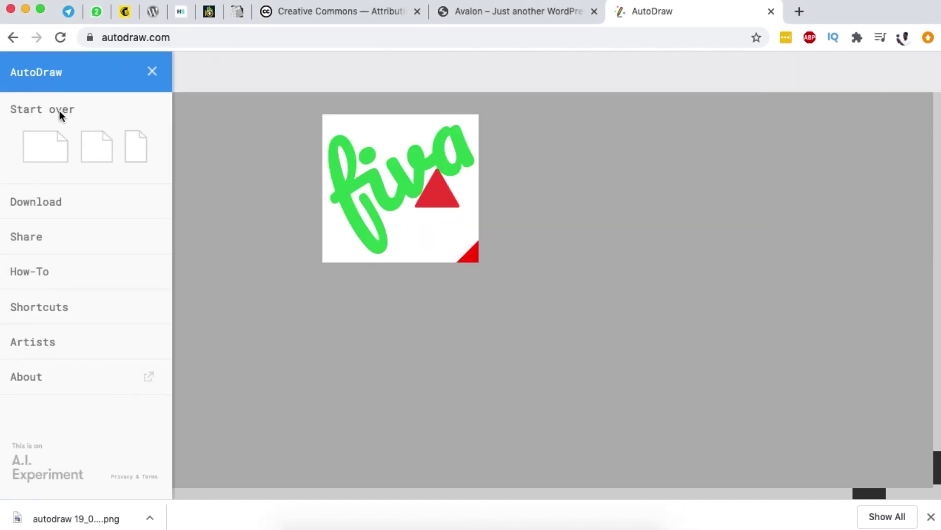
Start a blank square page and draw a purple triangle and an overlapping purple circle
{"action": "left_click", "coordinate": [100, 150]}
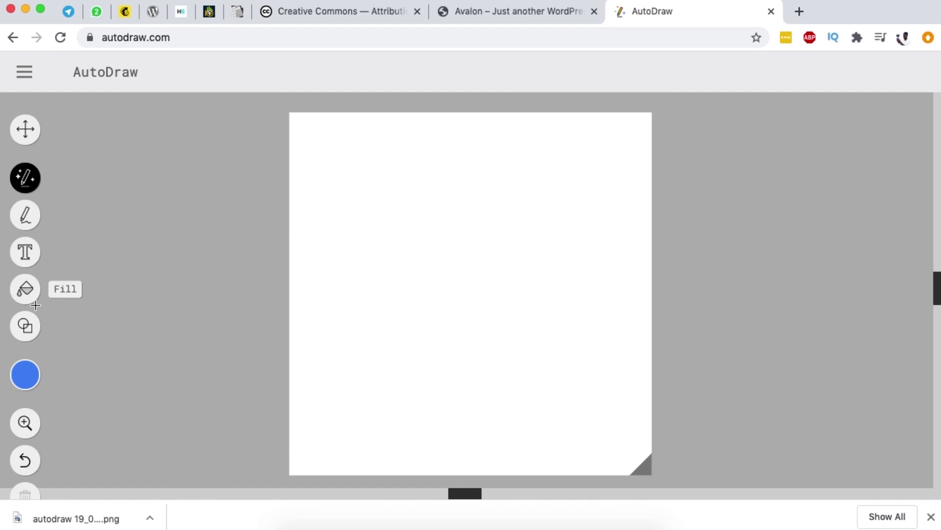
{"action": "key", "text": "v"}
{"action": "left_click", "coordinate": [29, 367]}
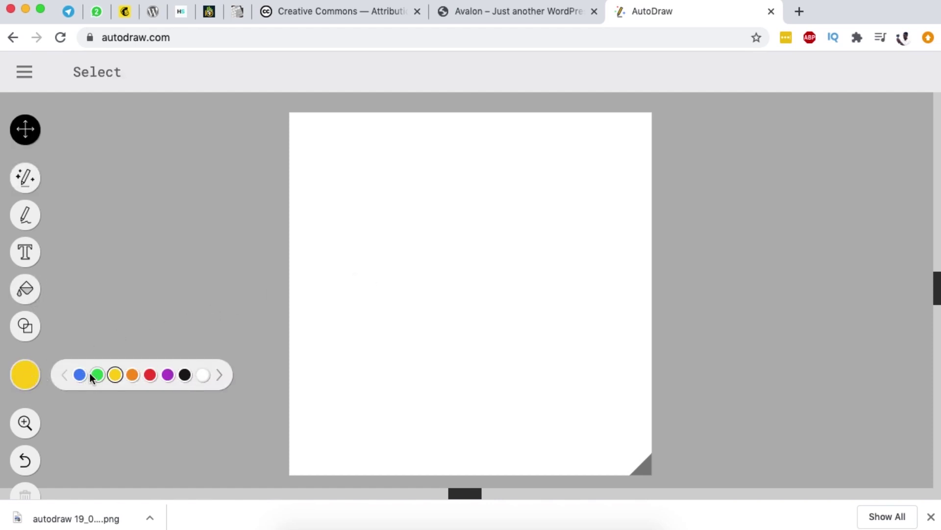
{"action": "left_click", "coordinate": [167, 377]}
{"action": "left_click", "coordinate": [23, 328]}
{"action": "left_click", "coordinate": [220, 78]}
{"action": "left_click_drag", "start_coordinate": [368, 208], "coordinate": [391, 256]}
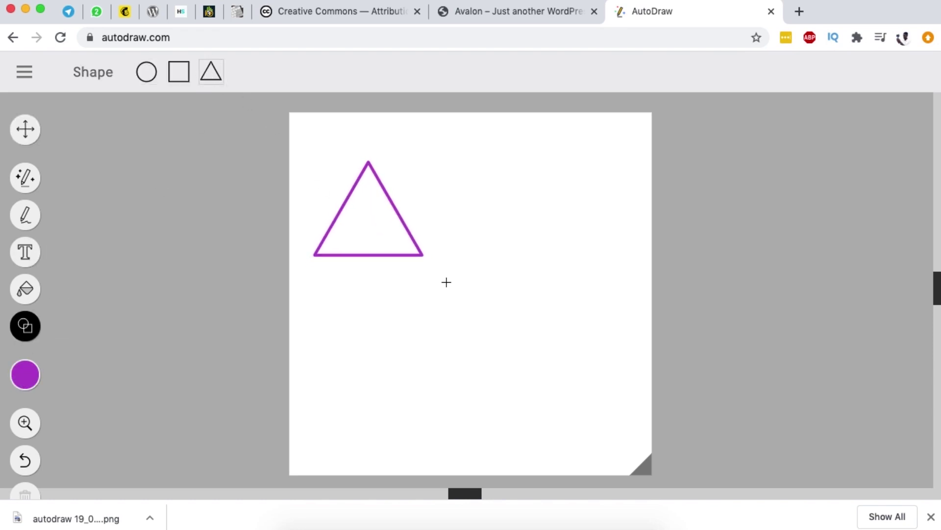
{"action": "left_click", "coordinate": [147, 73]}
{"action": "left_click_drag", "start_coordinate": [462, 224], "coordinate": [417, 304]}
Select the purple circle and delete it
{"action": "left_click", "coordinate": [24, 132]}
{"action": "left_click", "coordinate": [400, 353]}
{"action": "left_click", "coordinate": [416, 305]}
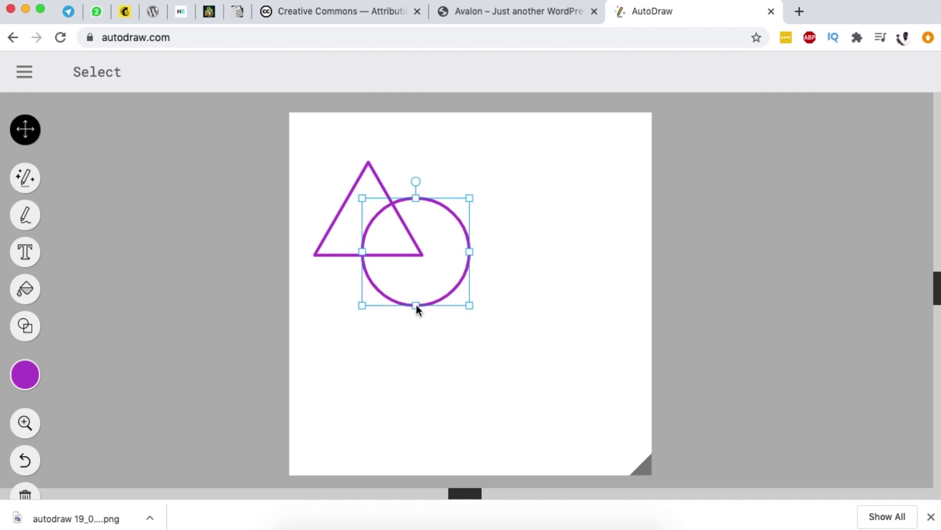
{"action": "key", "text": "Delete"}
Draw a green circle overlapping the triangle and shrink it slightly
{"action": "left_click", "coordinate": [22, 380]}
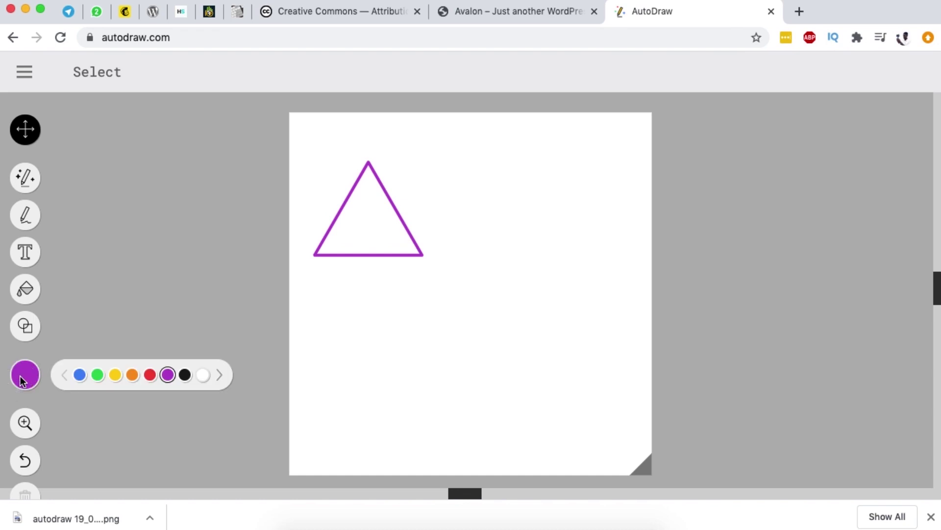
{"action": "left_click", "coordinate": [96, 375]}
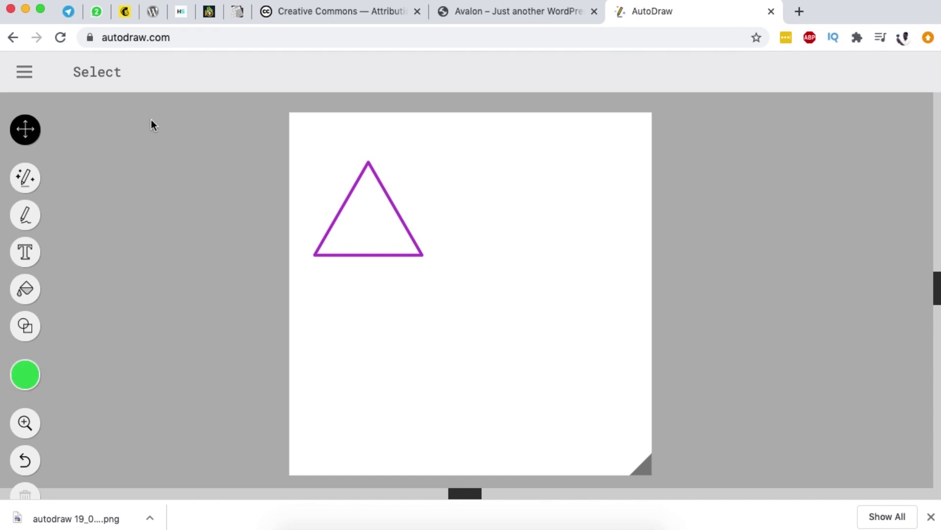
{"action": "left_click", "coordinate": [25, 325]}
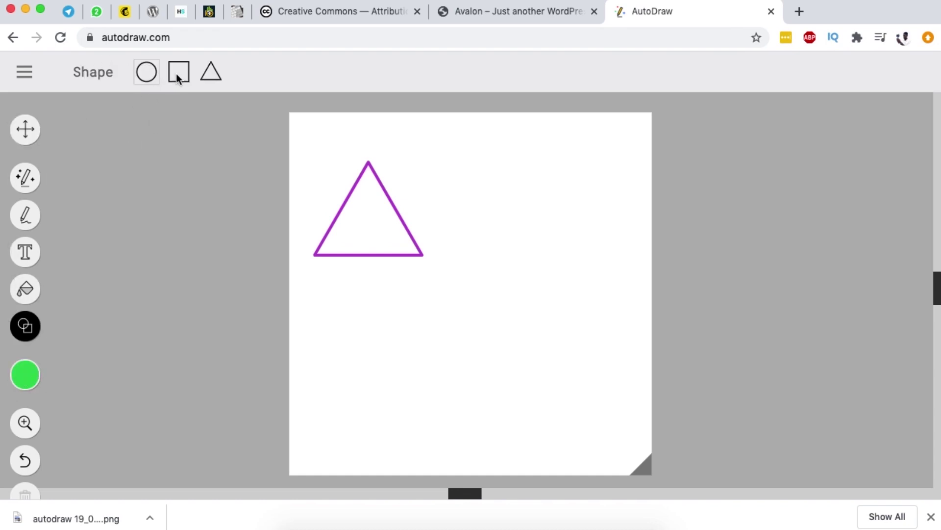
{"action": "left_click_drag", "start_coordinate": [454, 231], "coordinate": [407, 322]}
{"action": "left_click", "coordinate": [25, 128]}
{"action": "left_click", "coordinate": [447, 287]}
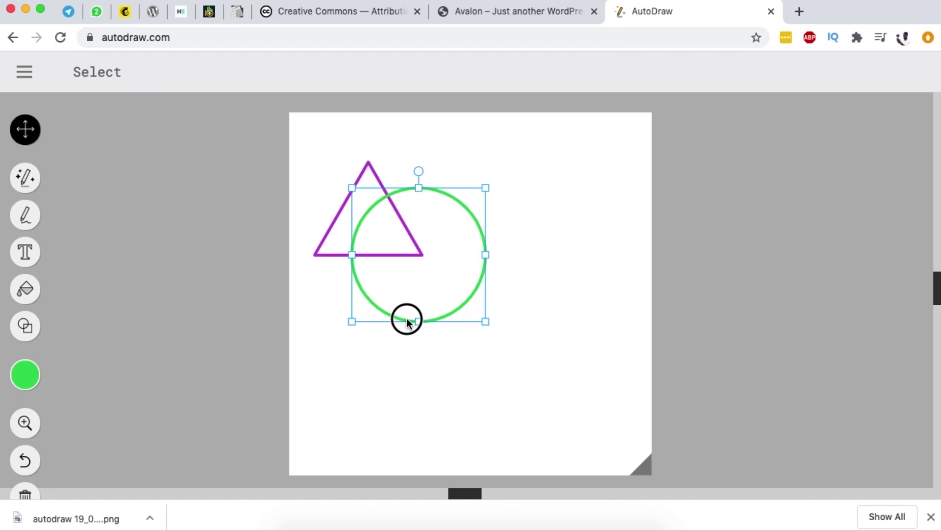
{"action": "left_click_drag", "start_coordinate": [487, 326], "coordinate": [461, 308]}
{"action": "left_click", "coordinate": [428, 343]}
Draw a red rectangle and move it against the triangle's right corner
{"action": "left_click", "coordinate": [29, 371]}
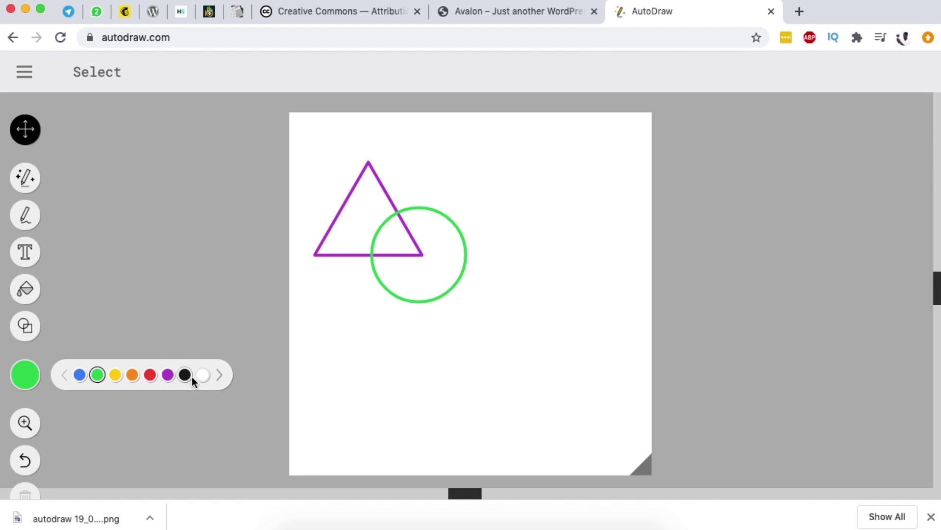
{"action": "left_click", "coordinate": [150, 376]}
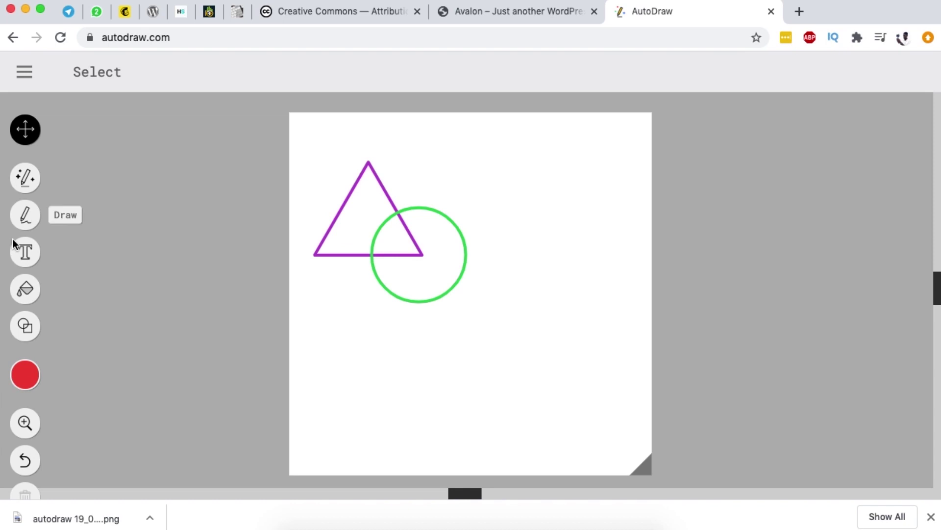
{"action": "left_click", "coordinate": [28, 289]}
{"action": "left_click", "coordinate": [25, 325]}
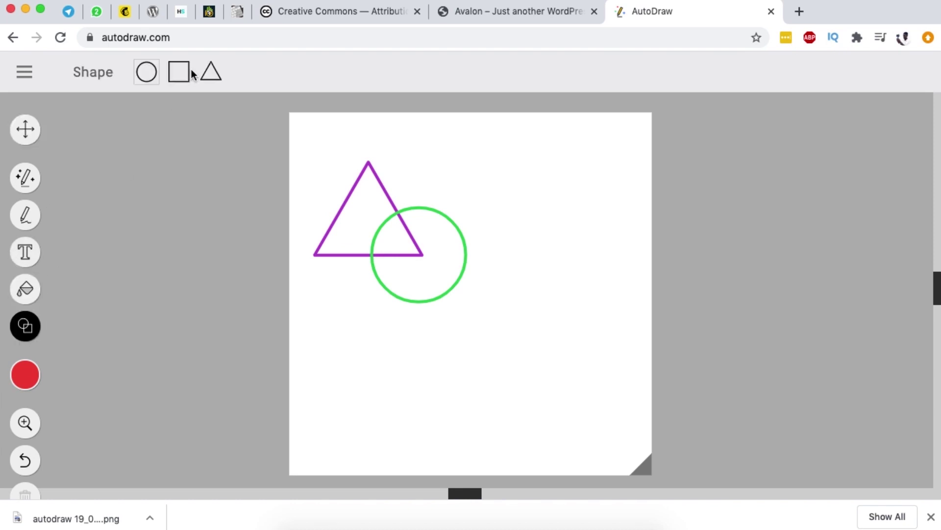
{"action": "mouse_move", "coordinate": [535, 214]}
{"action": "left_mouse_down"}
{"action": "mouse_move", "coordinate": [448, 275]}
{"action": "mouse_move", "coordinate": [454, 269]}
{"action": "mouse_move", "coordinate": [455, 280]}
{"action": "left_mouse_up"}
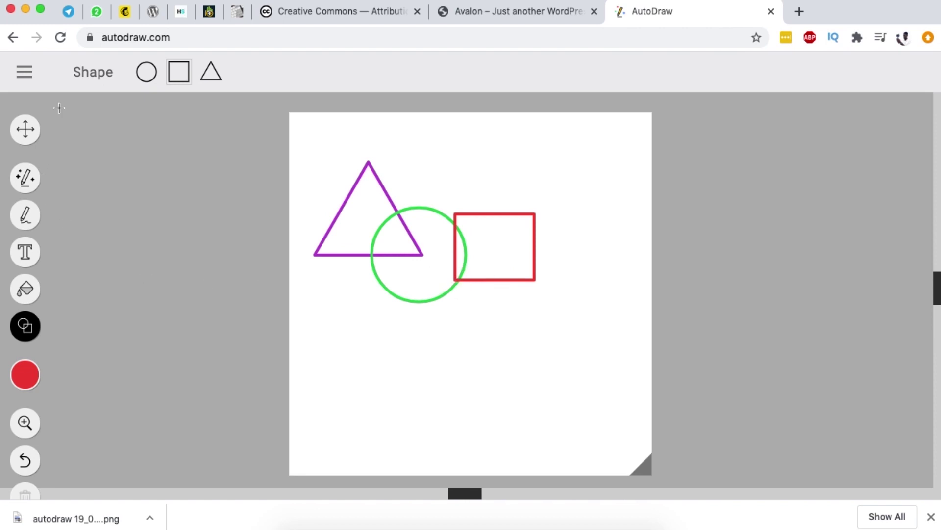
{"action": "key", "text": "Escape"}
{"action": "left_click_drag", "start_coordinate": [513, 279], "coordinate": [466, 327]}
Marquee the three shapes and drag them down-right, then select the triangle for filling
{"action": "left_click", "coordinate": [475, 358]}
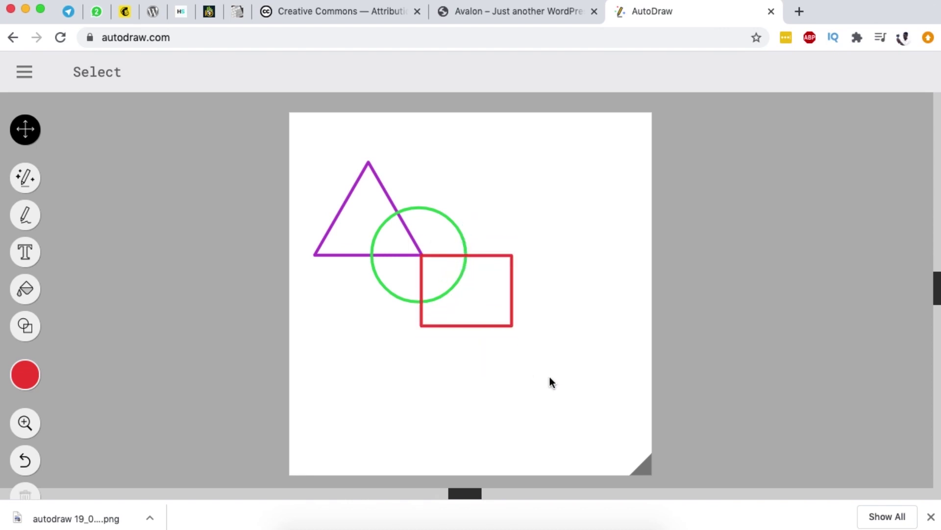
{"action": "left_click_drag", "start_coordinate": [569, 379], "coordinate": [337, 211]}
{"action": "left_click_drag", "start_coordinate": [420, 255], "coordinate": [475, 289]}
{"action": "left_click", "coordinate": [487, 400]}
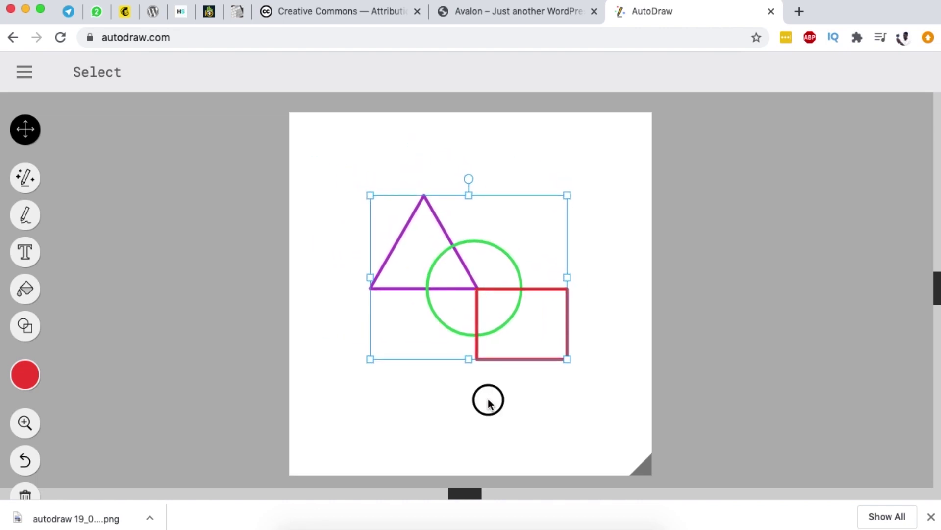
{"action": "left_click", "coordinate": [410, 268]}
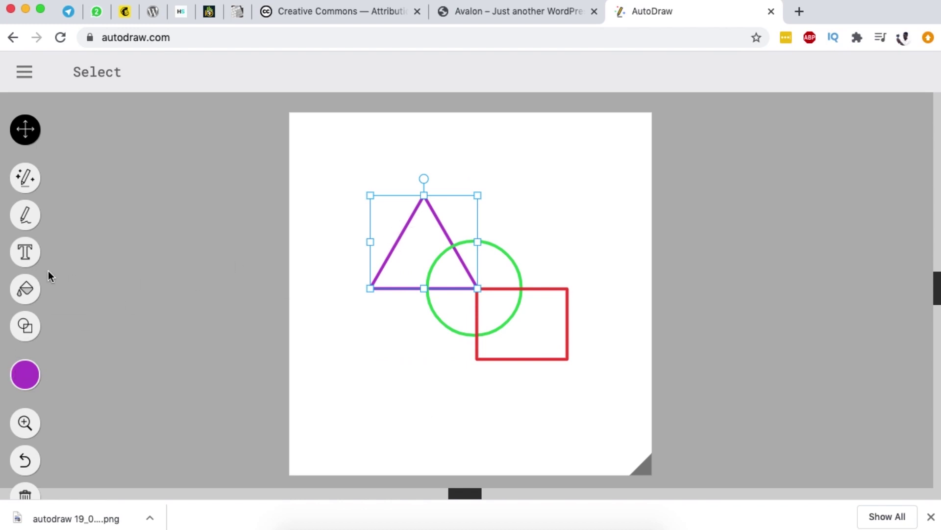
{"action": "left_click", "coordinate": [26, 289]}
{"action": "mouse_move", "coordinate": [25, 361]}
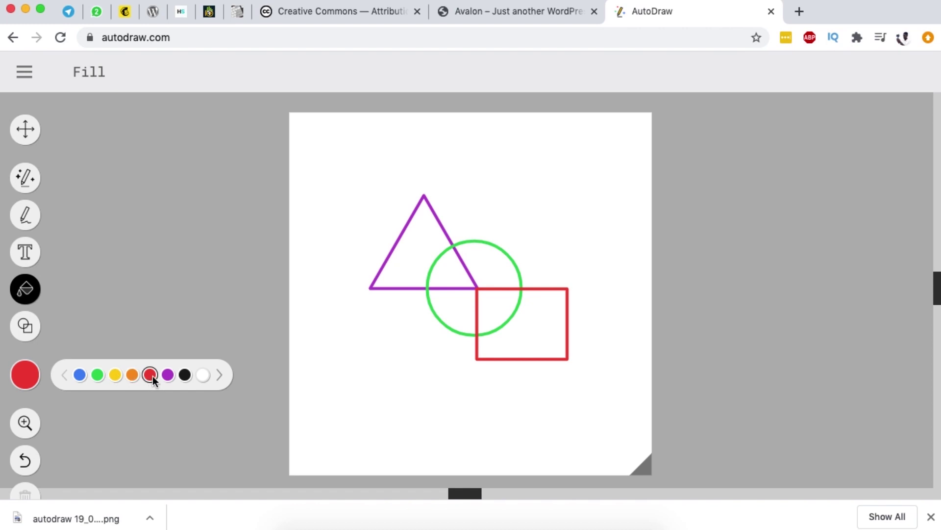
Fill the triangle red and the green circle yellow
{"action": "left_click", "coordinate": [405, 252]}
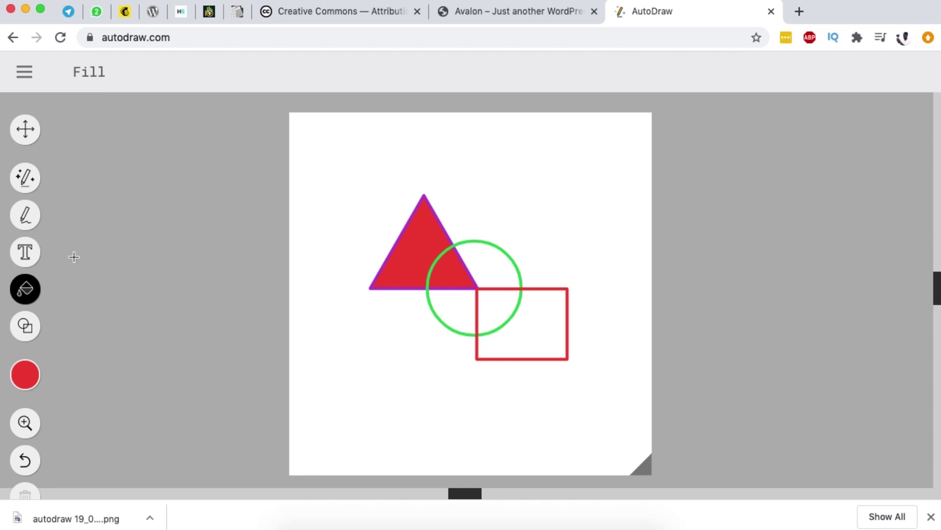
{"action": "left_click", "coordinate": [27, 129]}
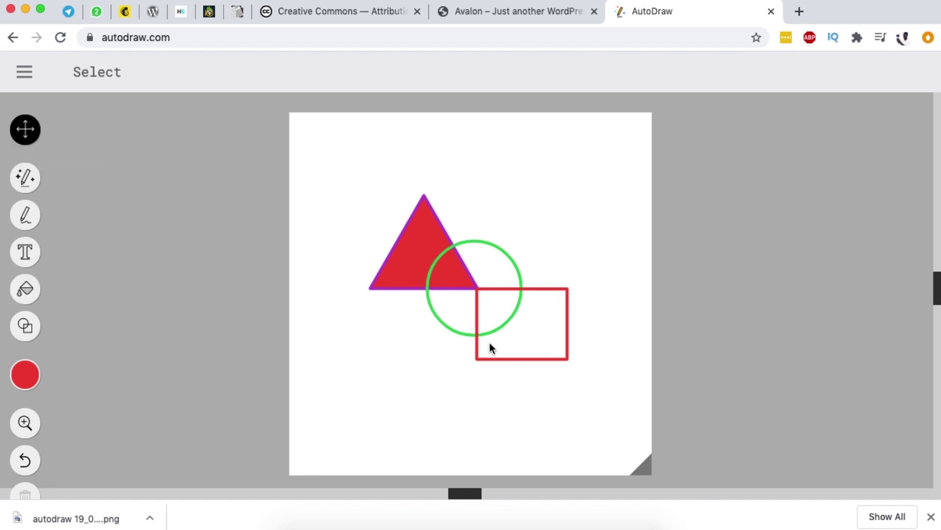
{"action": "left_click", "coordinate": [450, 333]}
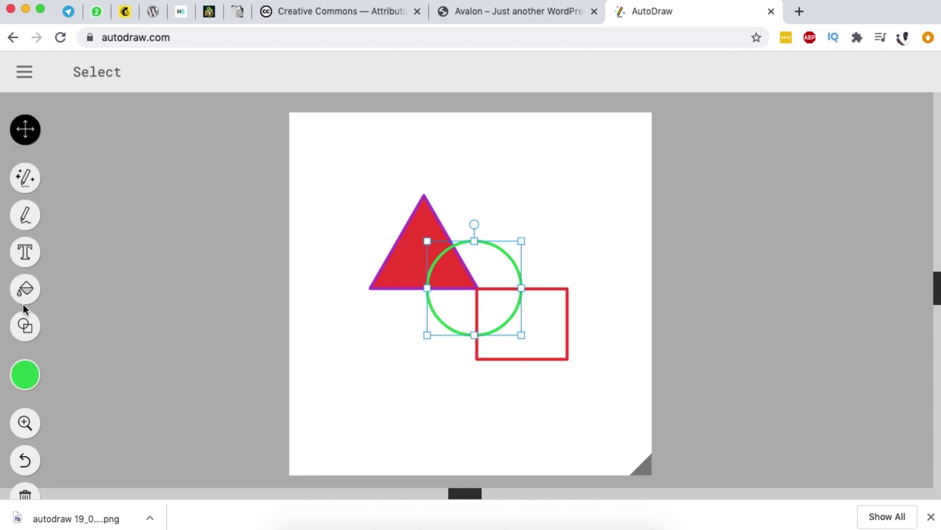
{"action": "left_click", "coordinate": [25, 289]}
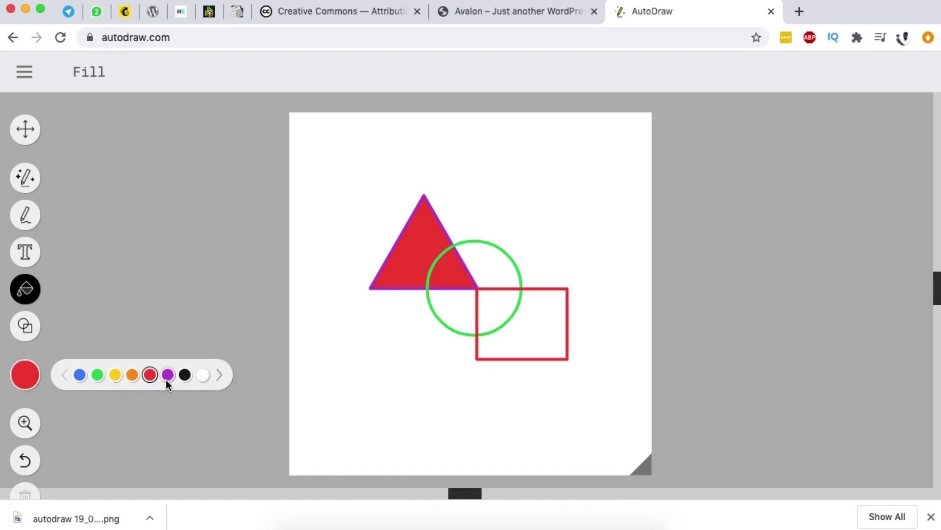
{"action": "left_click", "coordinate": [115, 376]}
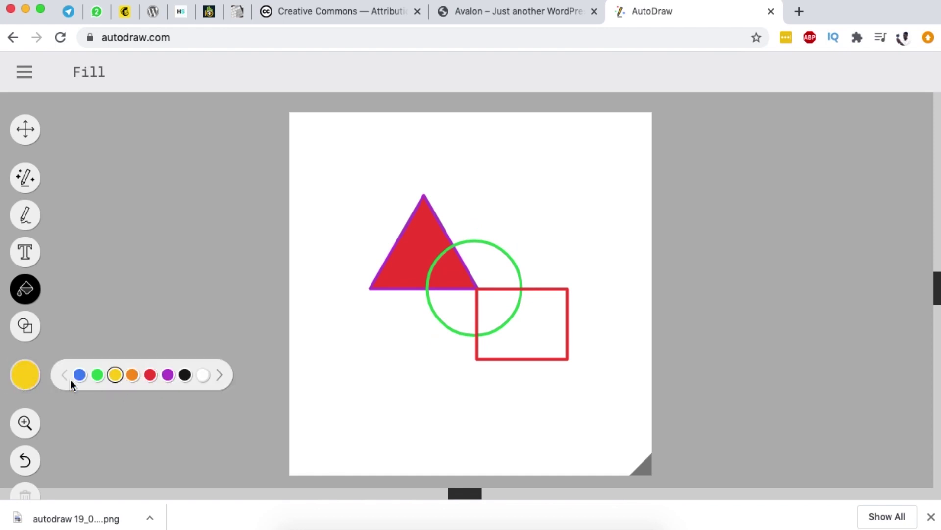
{"action": "left_click", "coordinate": [452, 316]}
Fill the rectangle black, undoing an accidental black outline change first
{"action": "left_click", "coordinate": [25, 129]}
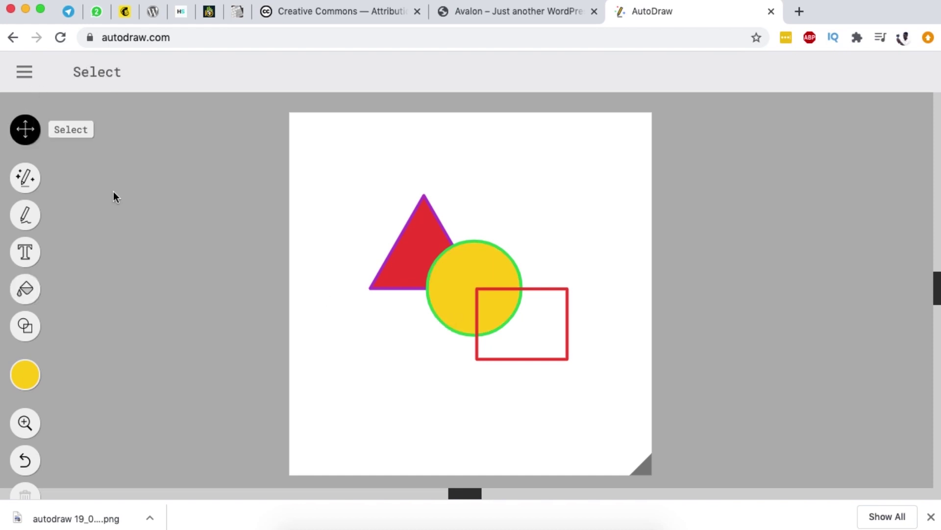
{"action": "left_click", "coordinate": [527, 359]}
{"action": "mouse_move", "coordinate": [23, 376]}
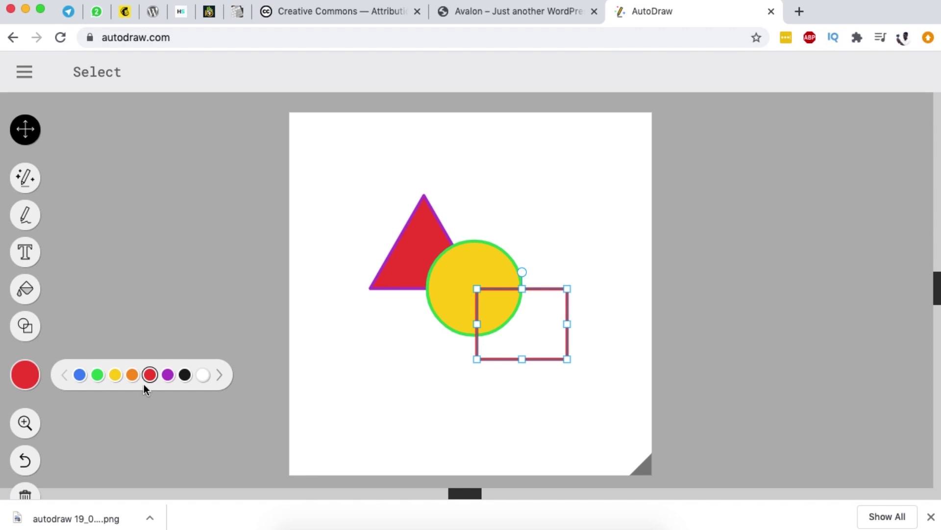
{"action": "left_click", "coordinate": [185, 375]}
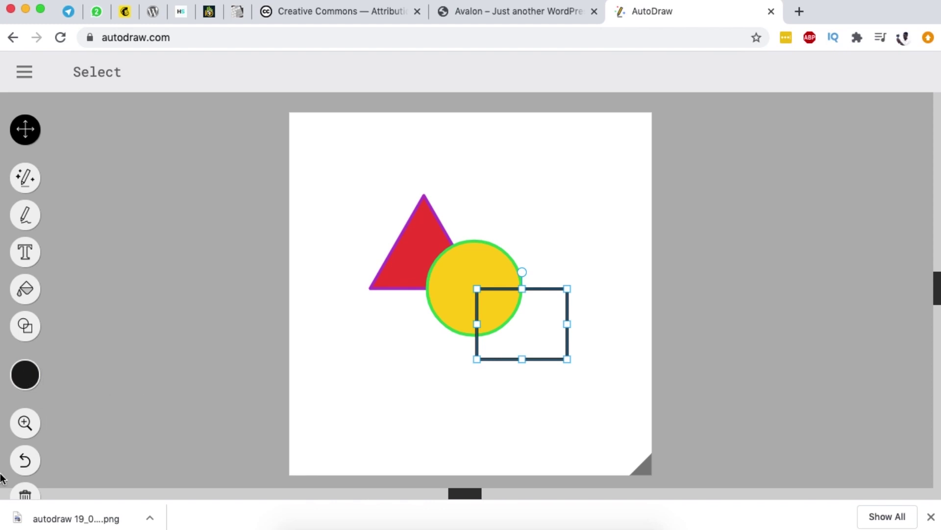
{"action": "left_click", "coordinate": [25, 462]}
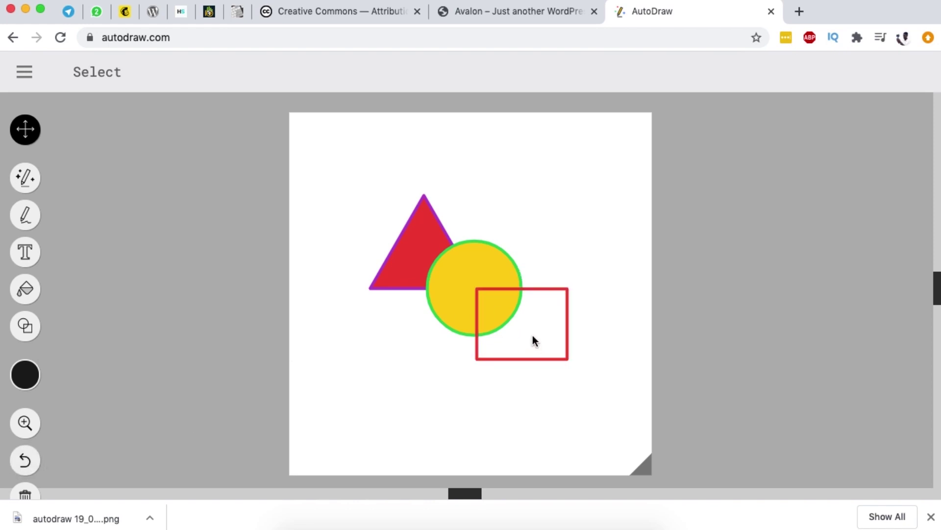
{"action": "left_click", "coordinate": [27, 292]}
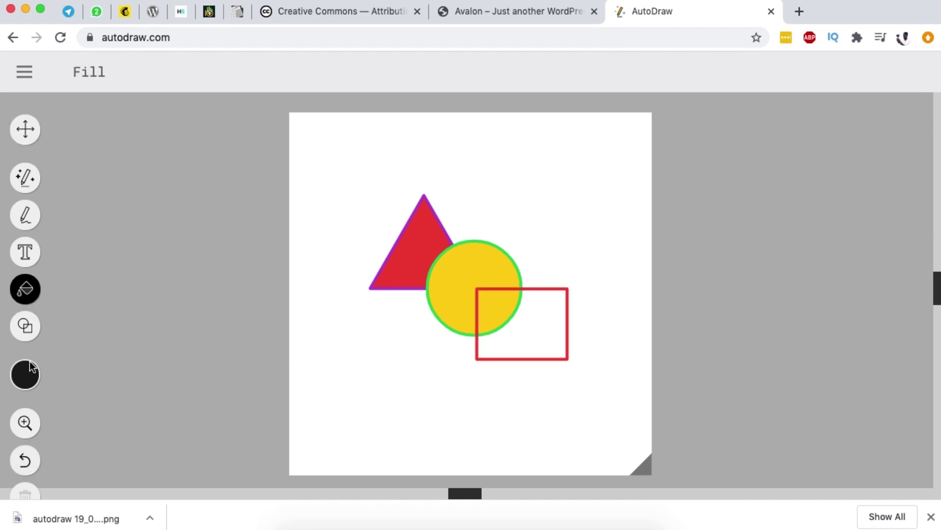
{"action": "mouse_move", "coordinate": [24, 377]}
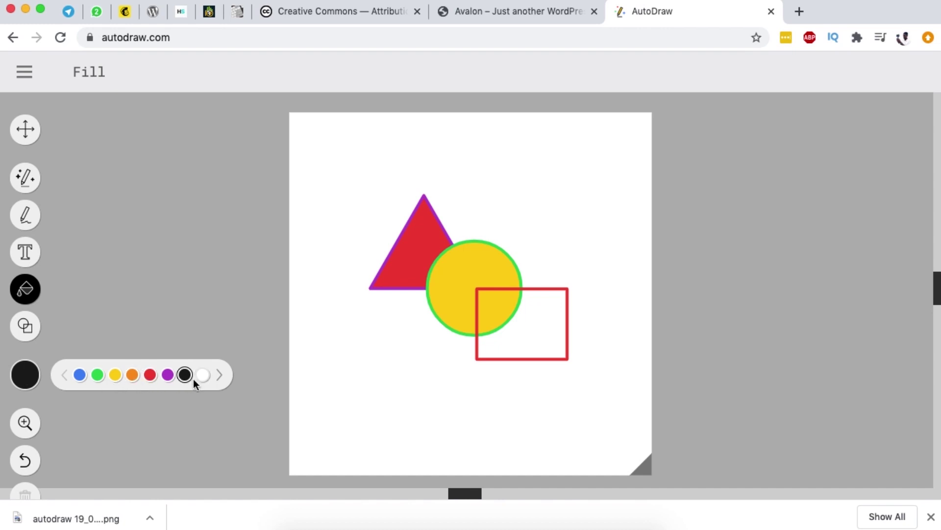
{"action": "left_click", "coordinate": [537, 343]}
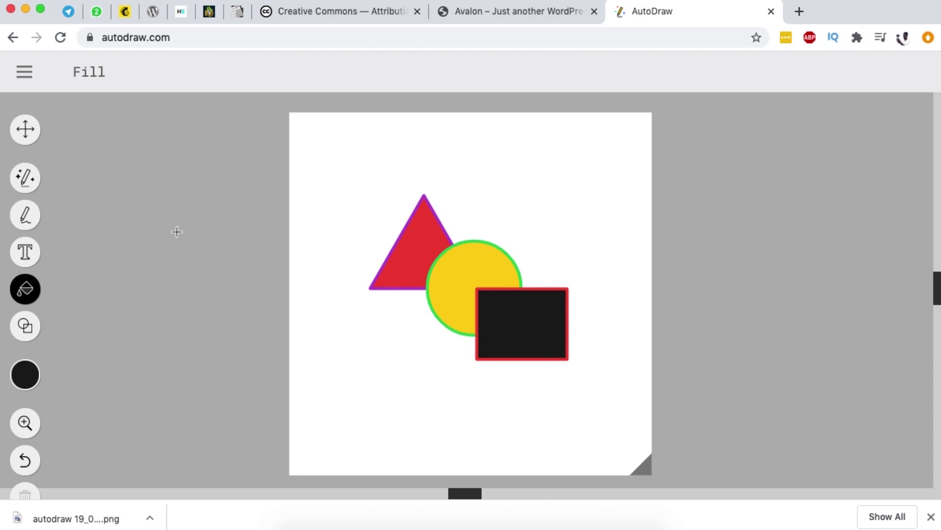
{"action": "left_click", "coordinate": [21, 131]}
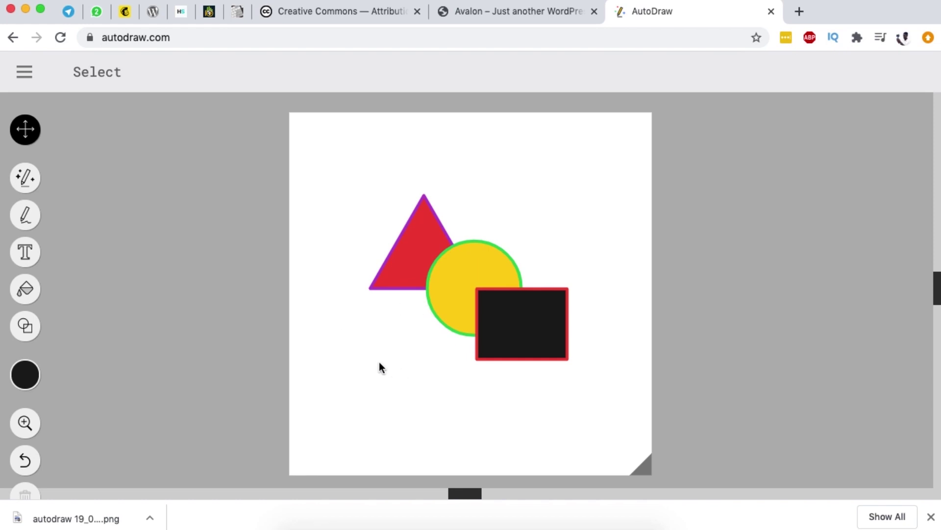
Zoom to 300% to inspect, return to 100%, then marquee and delete all three shapes
{"action": "key", "text": "z"}
{"action": "left_click", "coordinate": [432, 314]}
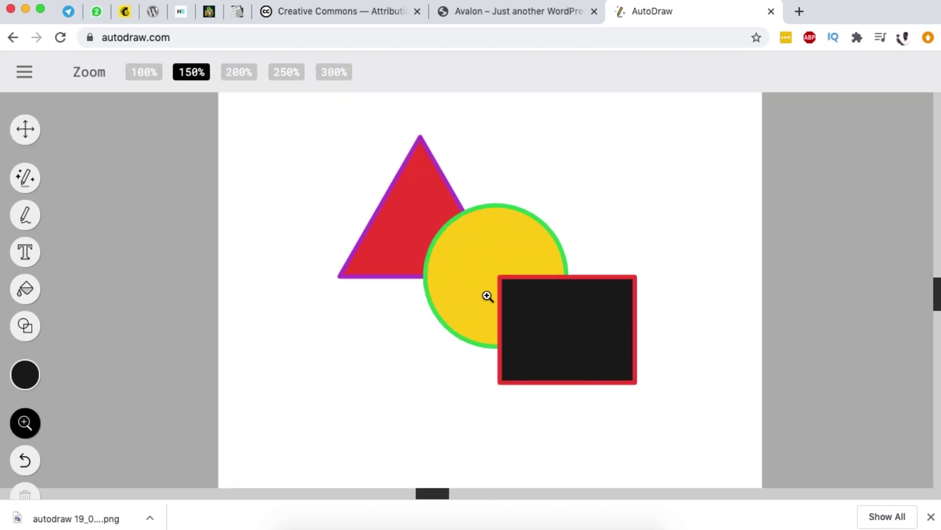
{"action": "left_click", "coordinate": [489, 297]}
{"action": "left_click", "coordinate": [424, 158]}
{"action": "left_click", "coordinate": [508, 196]}
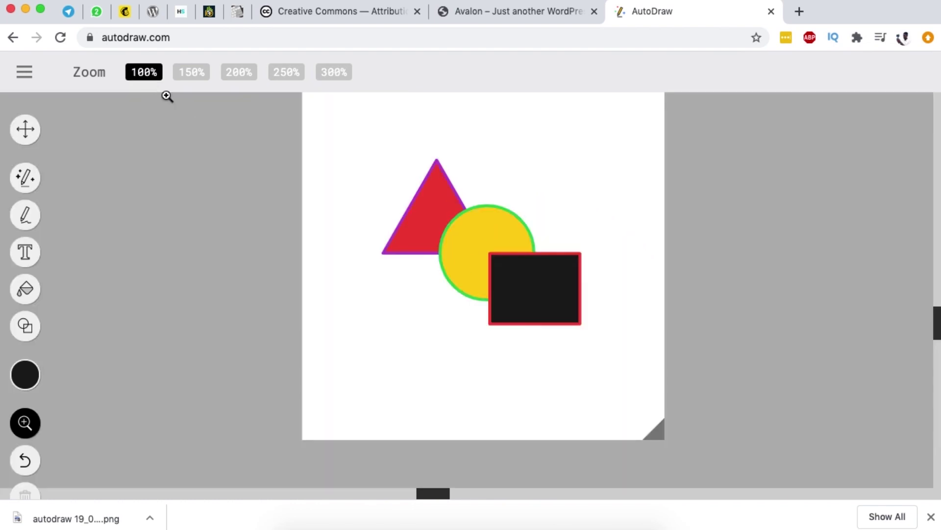
{"action": "left_click", "coordinate": [144, 72]}
{"action": "left_click", "coordinate": [34, 130]}
{"action": "left_click_drag", "start_coordinate": [637, 401], "coordinate": [272, 169]}
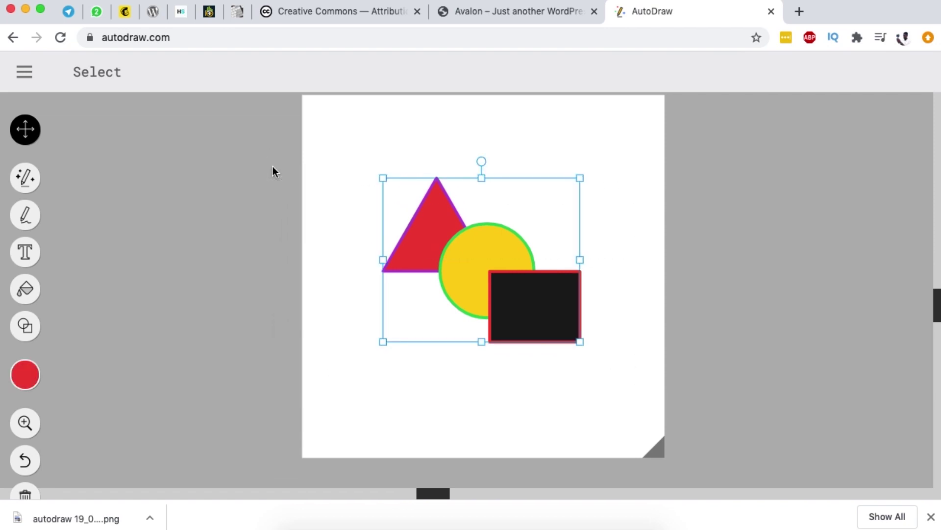
{"action": "key", "text": "Delete"}
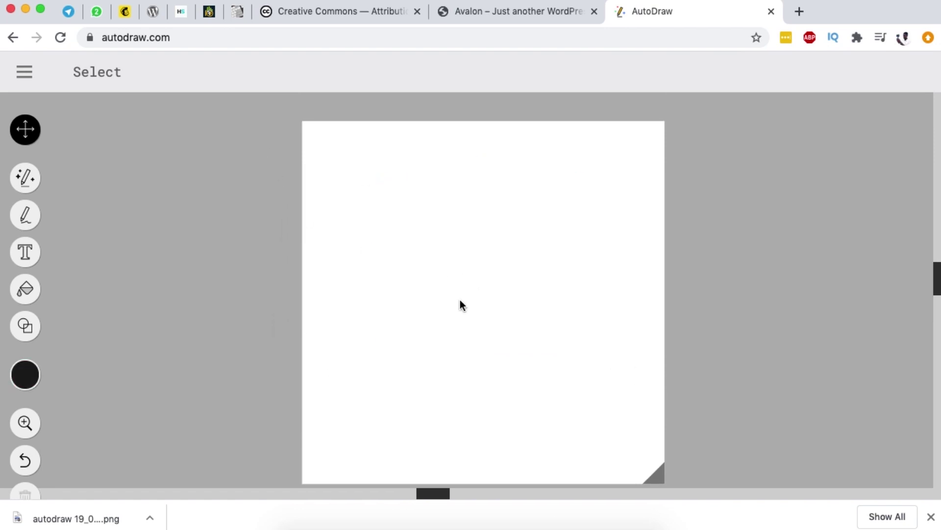
Sketch two wheels and a frame, then pick the BMX-style bicycle suggestion
{"action": "left_click", "coordinate": [26, 178]}
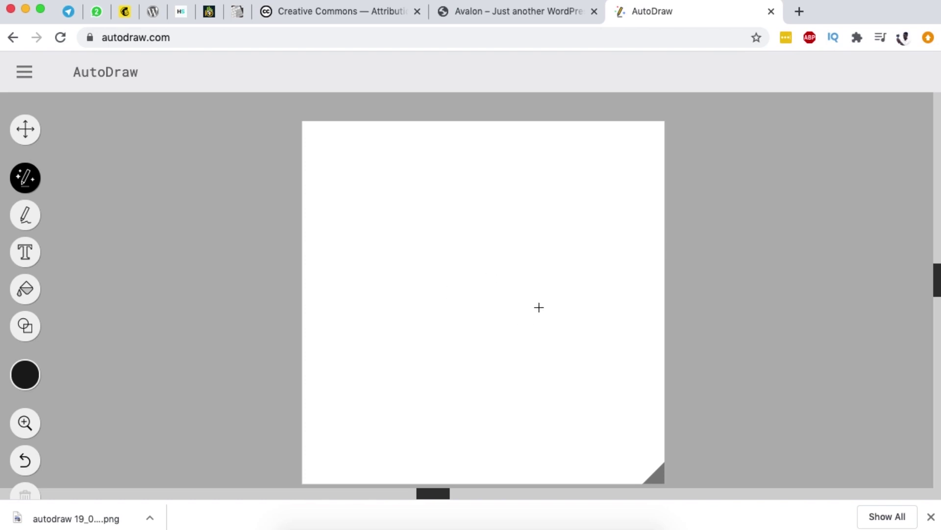
{"action": "mouse_move", "coordinate": [528, 296]}
{"action": "left_mouse_down"}
{"action": "mouse_move", "coordinate": [509, 305]}
{"action": "mouse_move", "coordinate": [507, 330]}
{"action": "mouse_move", "coordinate": [526, 344]}
{"action": "mouse_move", "coordinate": [554, 309]}
{"action": "mouse_move", "coordinate": [525, 296]}
{"action": "left_mouse_up"}
{"action": "mouse_move", "coordinate": [410, 300]}
{"action": "left_mouse_down"}
{"action": "mouse_move", "coordinate": [369, 316]}
{"action": "mouse_move", "coordinate": [380, 342]}
{"action": "mouse_move", "coordinate": [401, 341]}
{"action": "mouse_move", "coordinate": [403, 296]}
{"action": "left_mouse_up"}
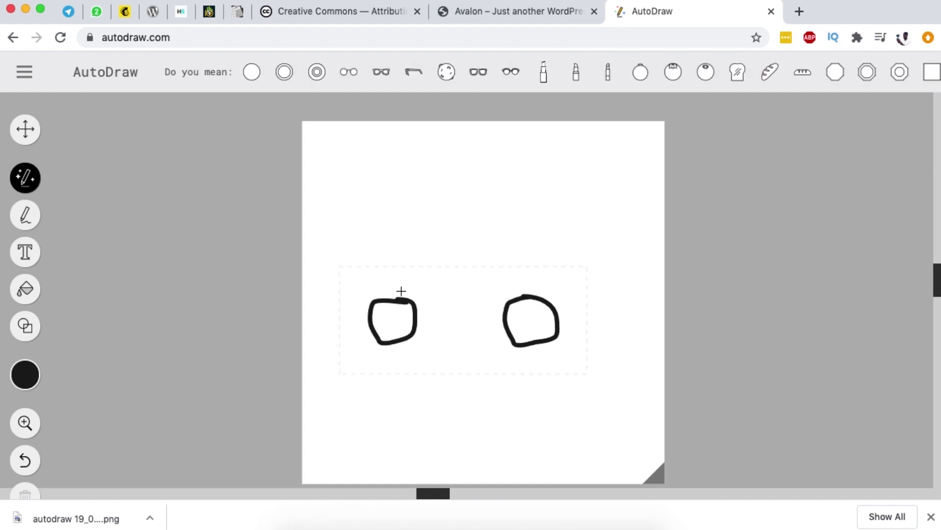
{"action": "mouse_move", "coordinate": [420, 251]}
{"action": "left_mouse_down"}
{"action": "mouse_move", "coordinate": [448, 250]}
{"action": "mouse_move", "coordinate": [526, 284]}
{"action": "left_mouse_up"}
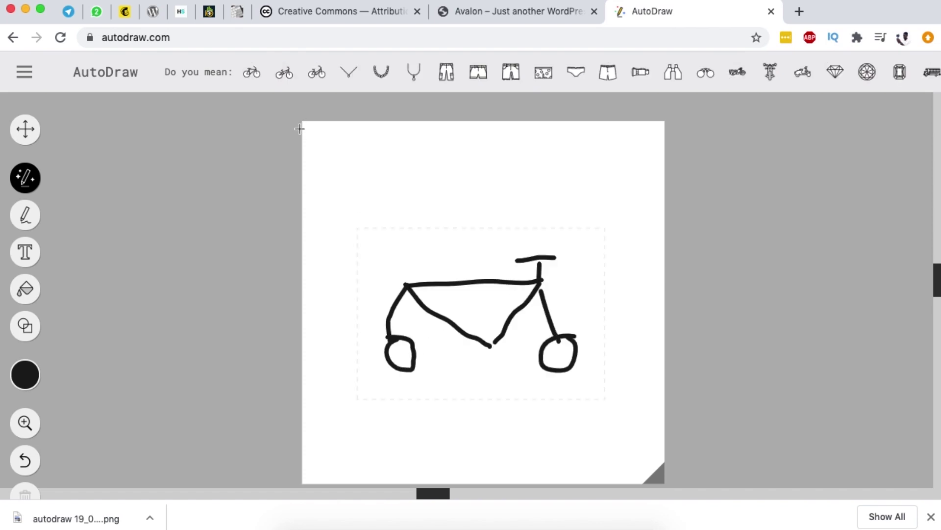
{"action": "left_click", "coordinate": [251, 72]}
{"action": "left_click", "coordinate": [282, 74]}
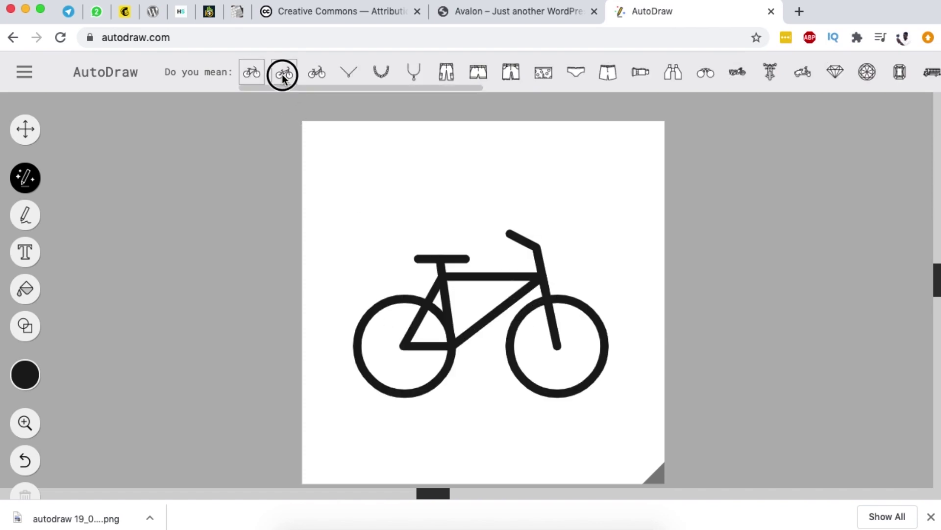
{"action": "left_click", "coordinate": [314, 76]}
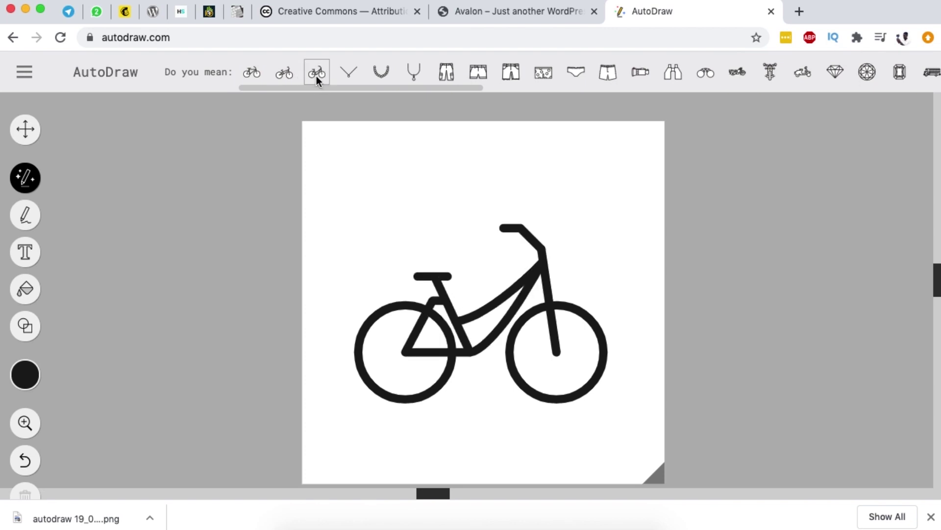
{"action": "left_click", "coordinate": [286, 75]}
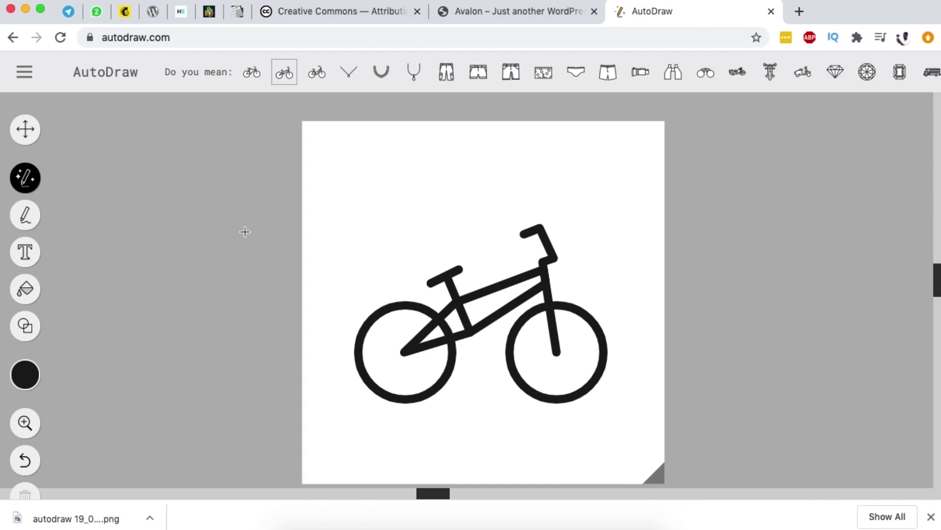
{"action": "left_click", "coordinate": [25, 129]}
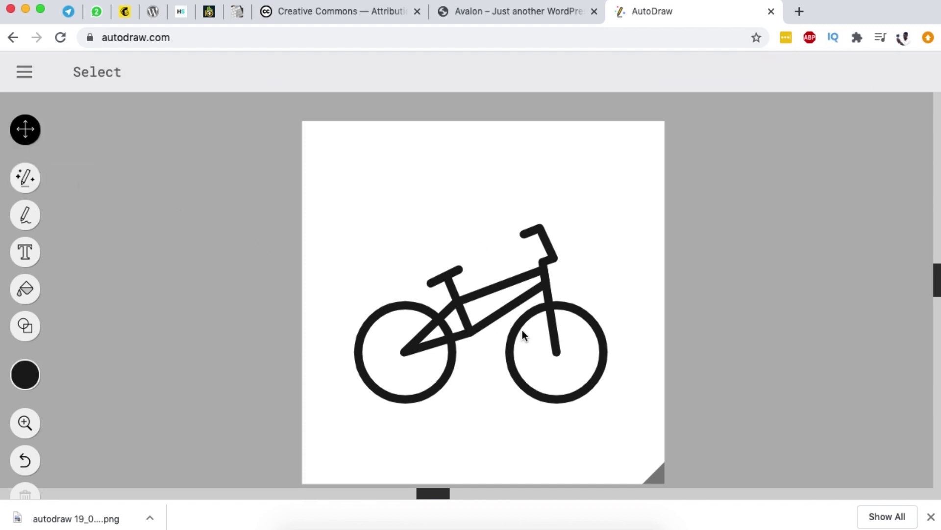
Type 'bik' above the bicycle, then erase it and discard the empty text box
{"action": "left_click", "coordinate": [25, 252]}
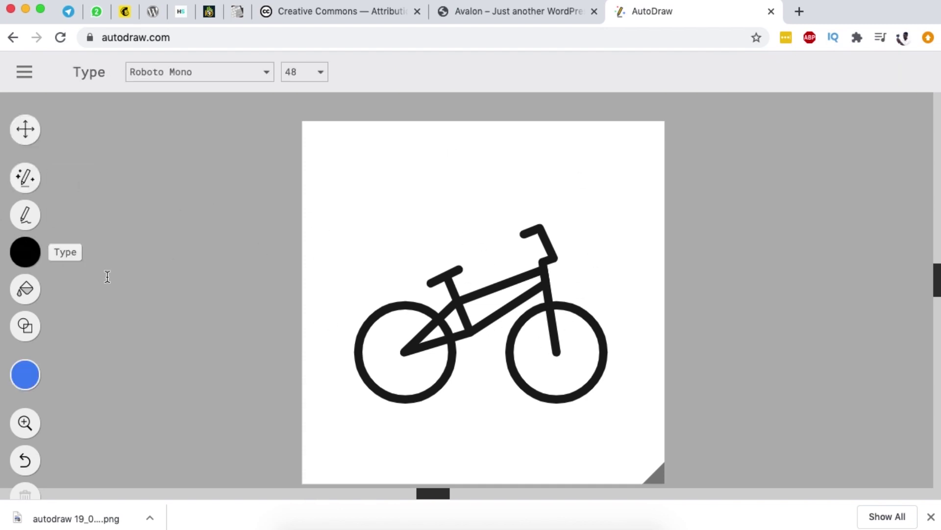
{"action": "left_click", "coordinate": [389, 240]}
{"action": "type", "text": "bik"}
{"action": "key", "text": "BackSpace"}
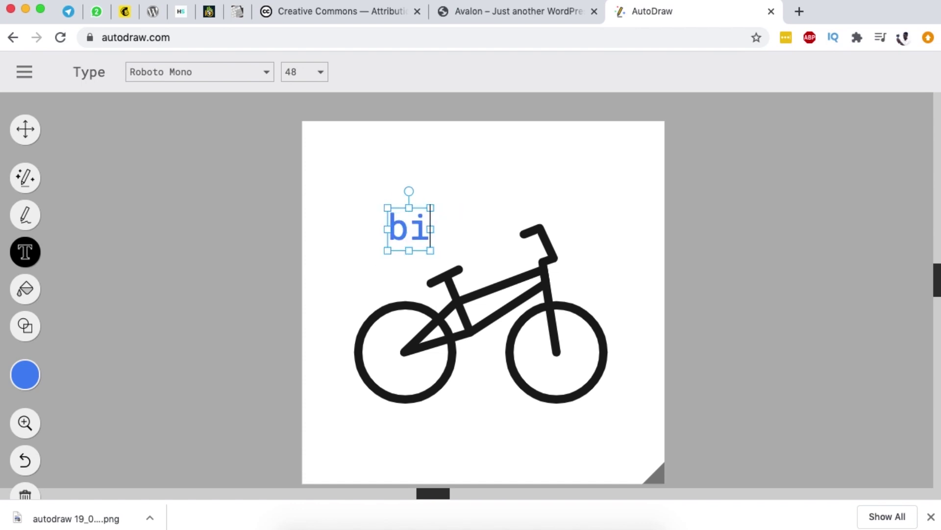
{"action": "key", "text": "BackSpace"}
{"action": "key", "text": "BackSpace"}
{"action": "left_click", "coordinate": [25, 129]}
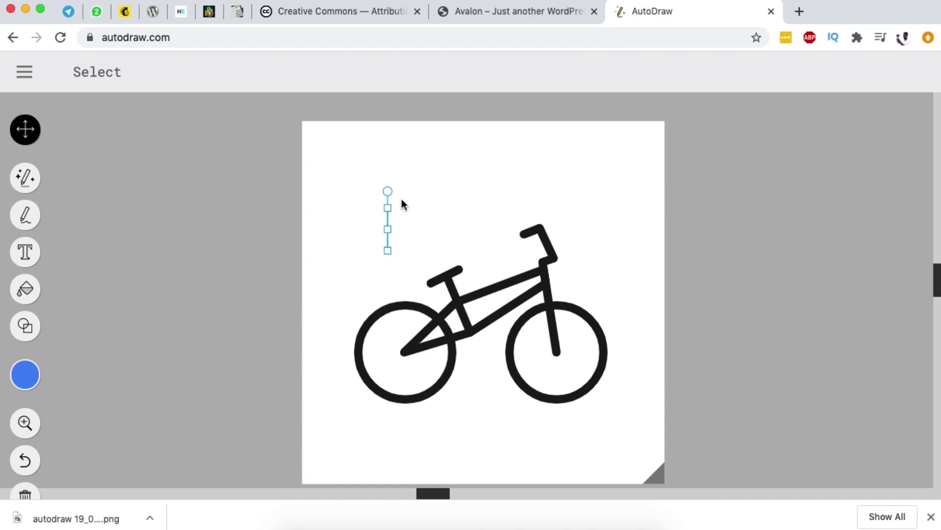
{"action": "left_click", "coordinate": [382, 214]}
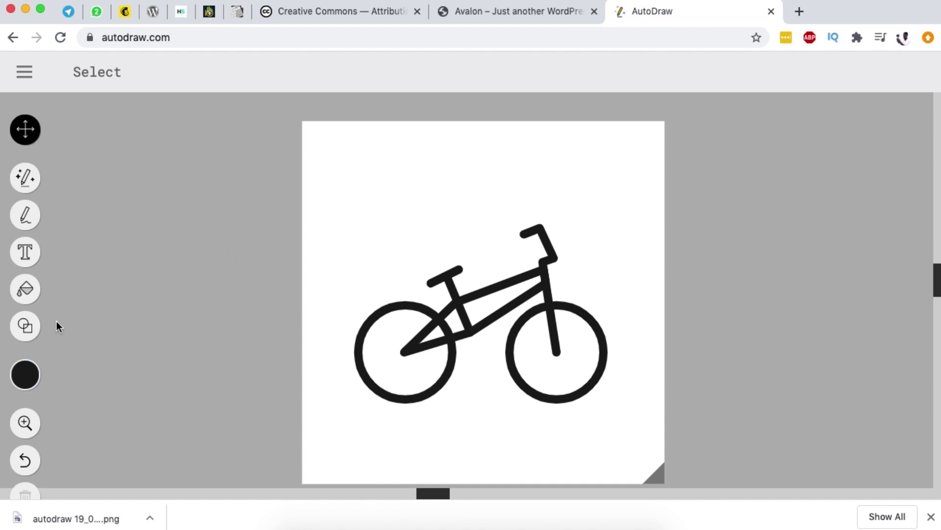
Choose the Bevan font and type 'bike' above the bicycle
{"action": "left_click", "coordinate": [25, 251]}
{"action": "left_click", "coordinate": [211, 71]}
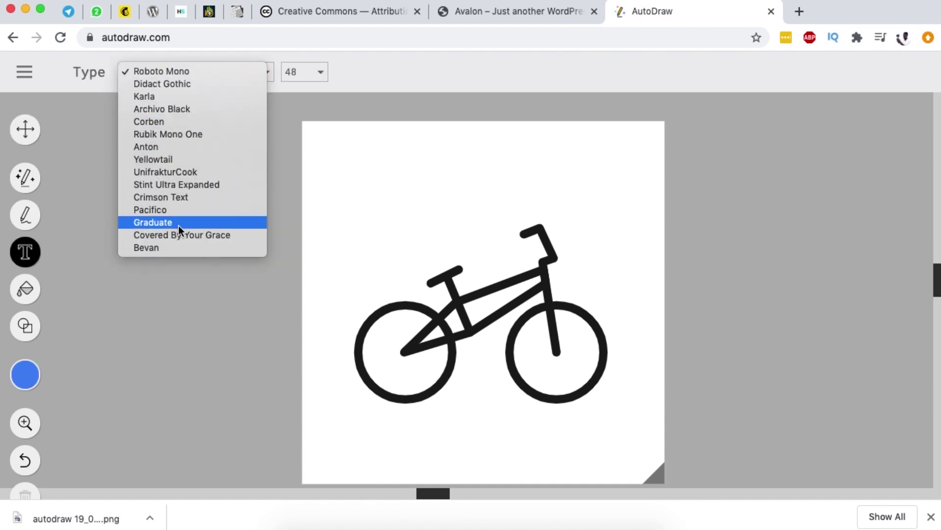
{"action": "left_click", "coordinate": [265, 247]}
{"action": "left_click", "coordinate": [401, 249]}
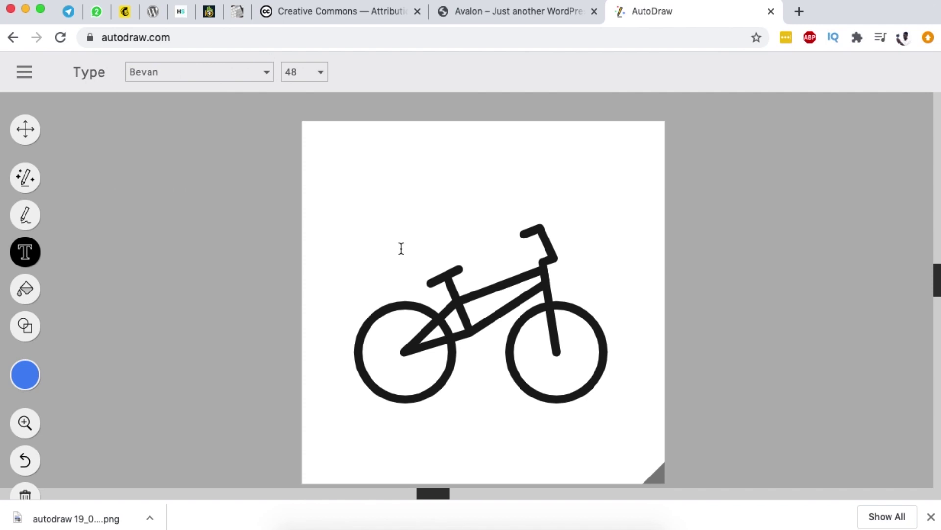
{"action": "type", "text": "bike"}
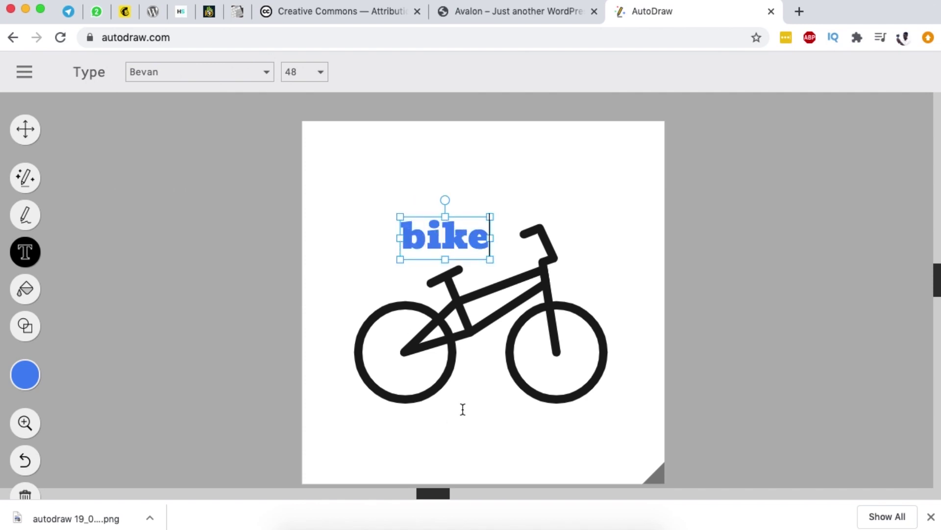
{"action": "left_click", "coordinate": [467, 430]}
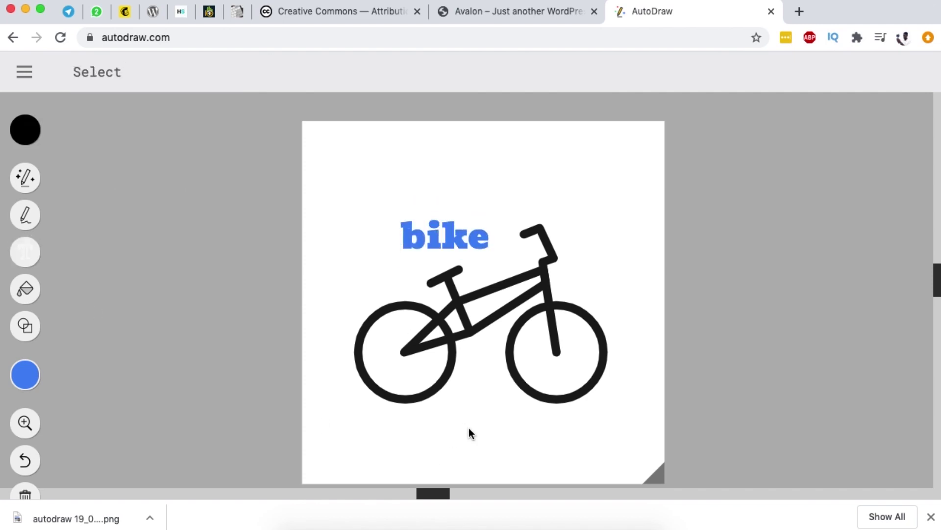
Type 'shop' below the bicycle and drag it over the wheel
{"action": "left_click", "coordinate": [25, 252]}
{"action": "left_click", "coordinate": [452, 416]}
{"action": "type", "text": "shop"}
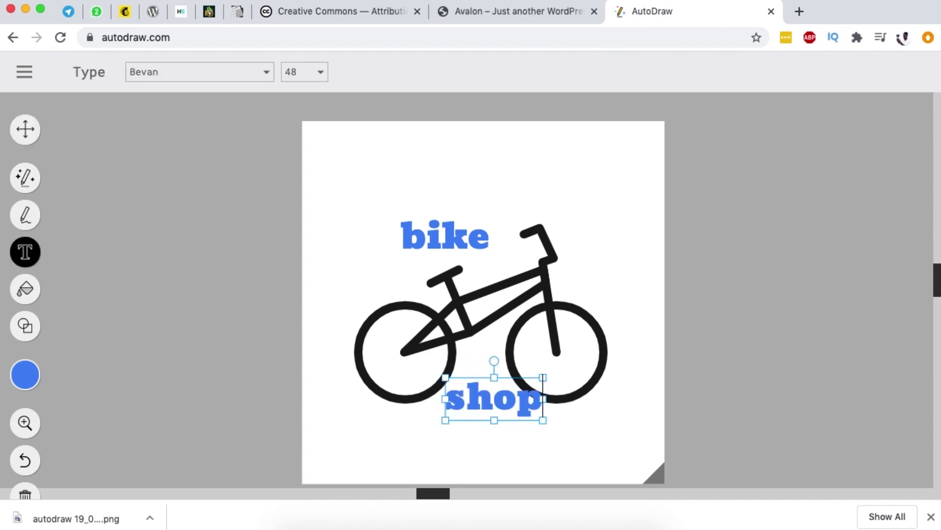
{"action": "left_click", "coordinate": [15, 130]}
{"action": "left_click_drag", "start_coordinate": [510, 402], "coordinate": [555, 374]}
{"action": "left_click", "coordinate": [466, 237]}
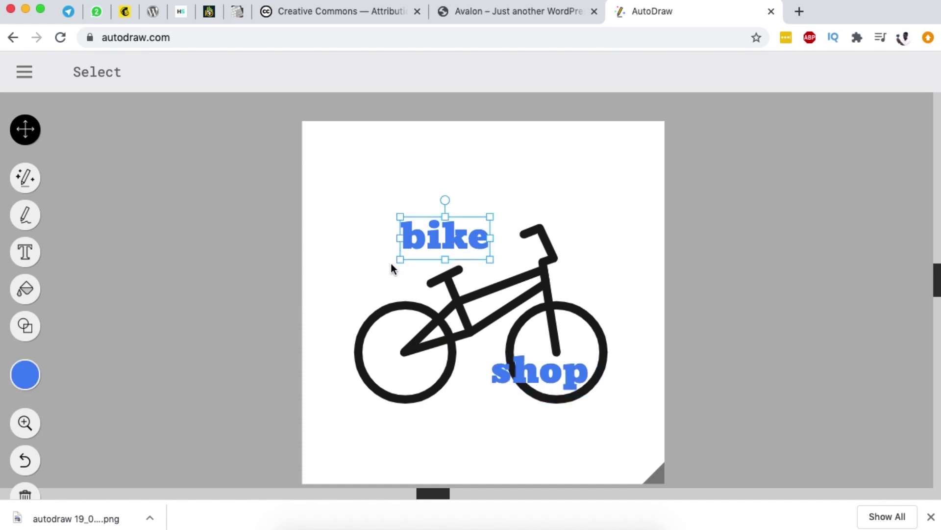
Tilt 'bike' counter-clockwise, enlarge it, and position it above the bicycle frame
{"action": "left_click_drag", "start_coordinate": [444, 200], "coordinate": [426, 205]}
{"action": "left_click_drag", "start_coordinate": [455, 234], "coordinate": [505, 256]}
{"action": "left_click_drag", "start_coordinate": [539, 228], "coordinate": [542, 233]}
{"action": "left_click", "coordinate": [492, 210]}
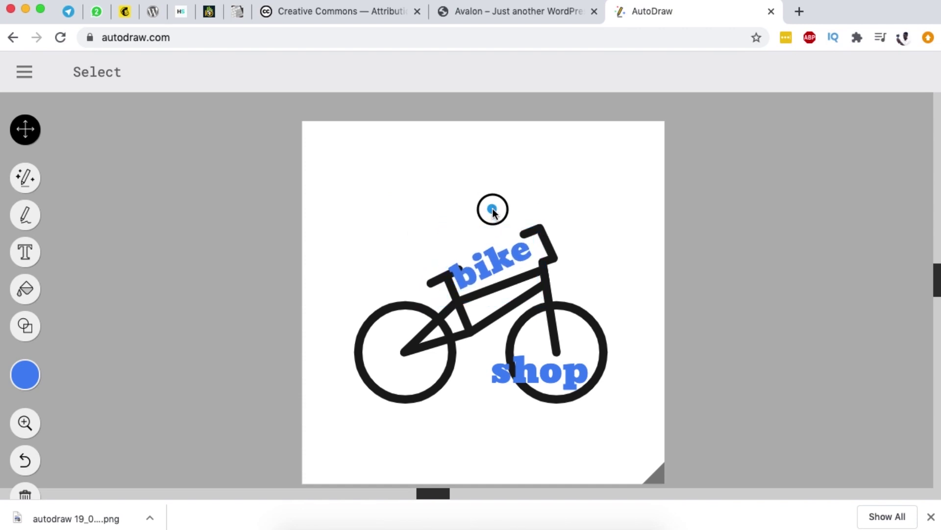
{"action": "left_click_drag", "start_coordinate": [505, 260], "coordinate": [512, 264]}
{"action": "left_click_drag", "start_coordinate": [456, 298], "coordinate": [462, 293]}
{"action": "left_click", "coordinate": [479, 409]}
{"action": "left_click", "coordinate": [502, 256]}
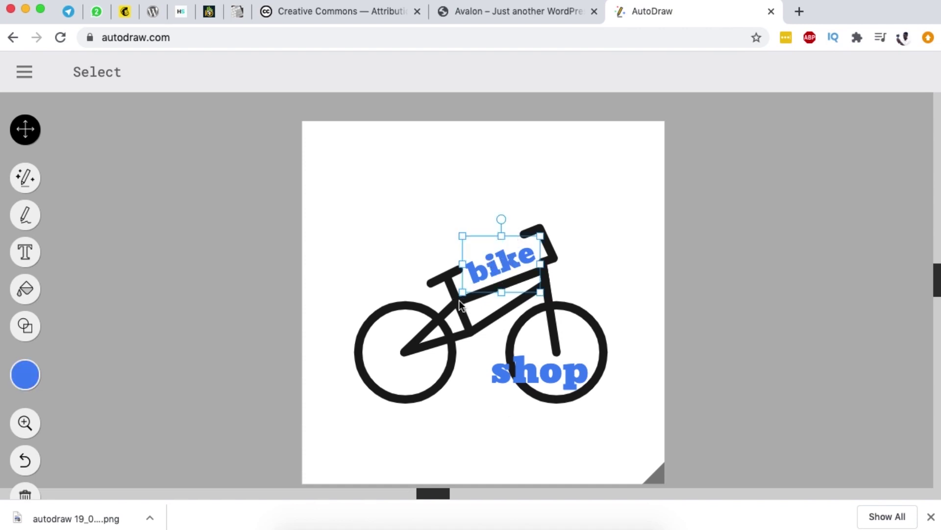
{"action": "left_click_drag", "start_coordinate": [464, 293], "coordinate": [418, 338]}
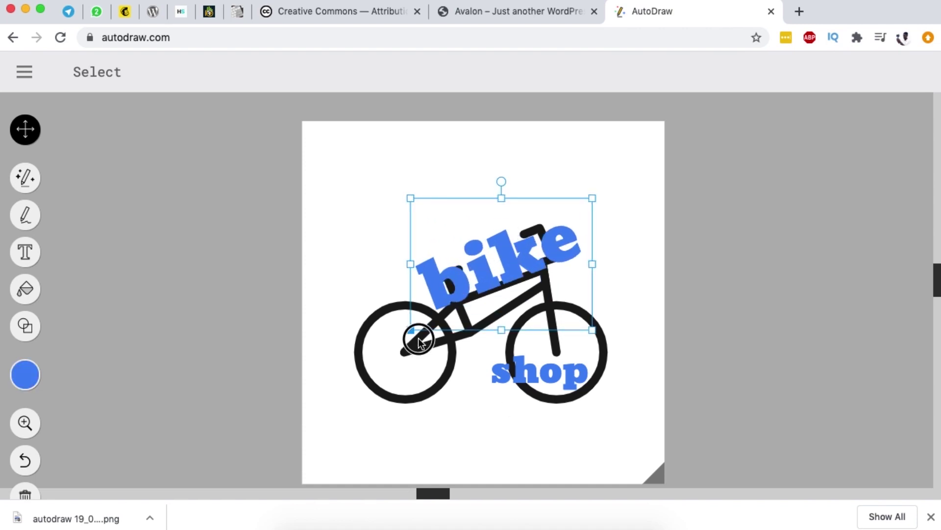
{"action": "left_click_drag", "start_coordinate": [478, 265], "coordinate": [465, 248]}
{"action": "left_click_drag", "start_coordinate": [476, 145], "coordinate": [469, 142]}
Resize 'shop' and centre it beneath the bicycle
{"action": "left_click_drag", "start_coordinate": [519, 374], "coordinate": [469, 415]}
{"action": "left_click_drag", "start_coordinate": [543, 433], "coordinate": [572, 458]}
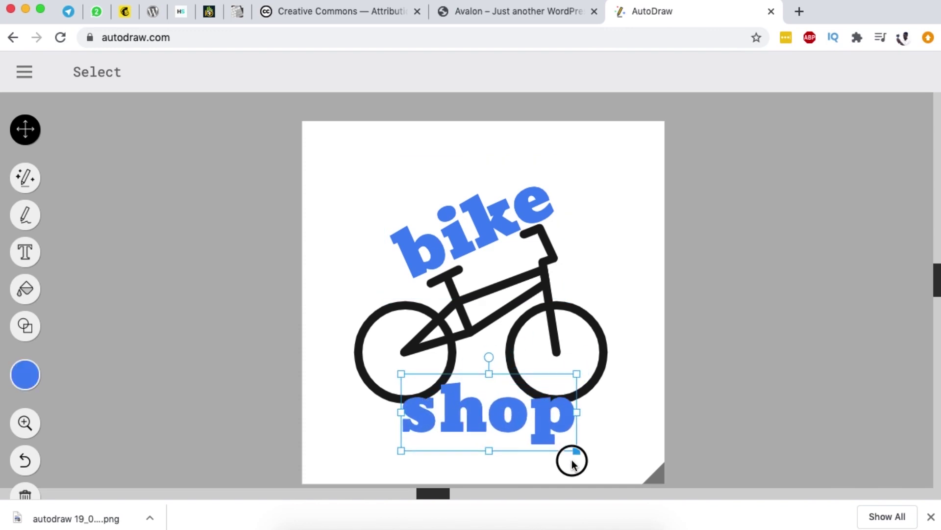
{"action": "left_click_drag", "start_coordinate": [473, 414], "coordinate": [479, 430]}
{"action": "left_click_drag", "start_coordinate": [584, 462], "coordinate": [482, 407]}
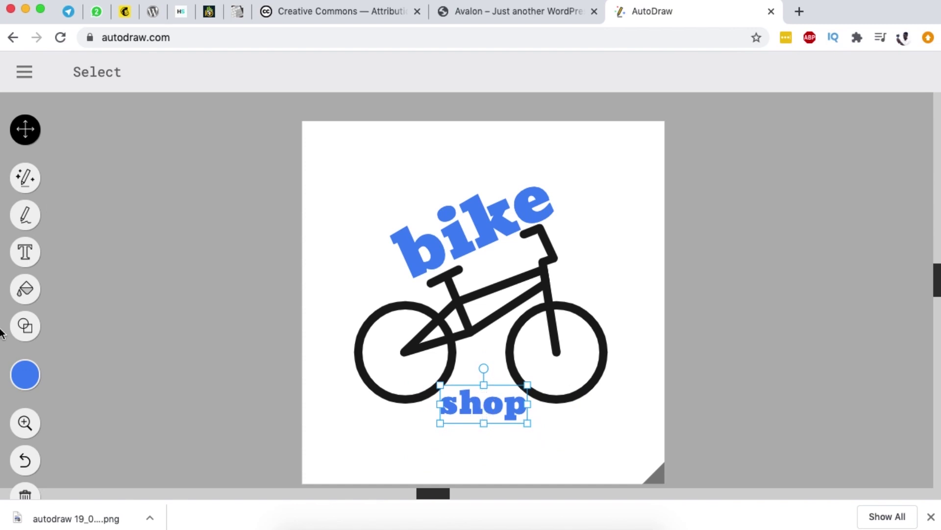
Recolour 'shop' dark blue from the extra colours and 'bike' red
{"action": "left_click", "coordinate": [25, 374]}
{"action": "left_click", "coordinate": [97, 375]}
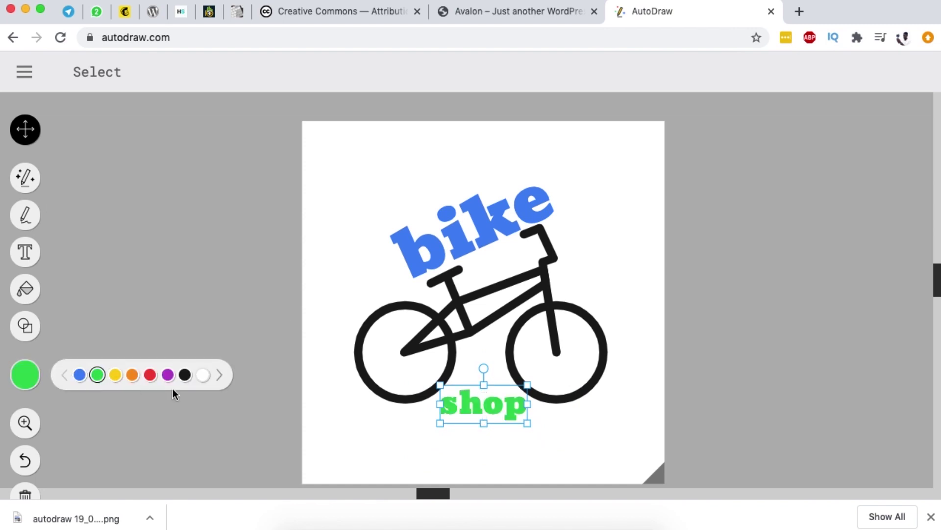
{"action": "left_click", "coordinate": [219, 376]}
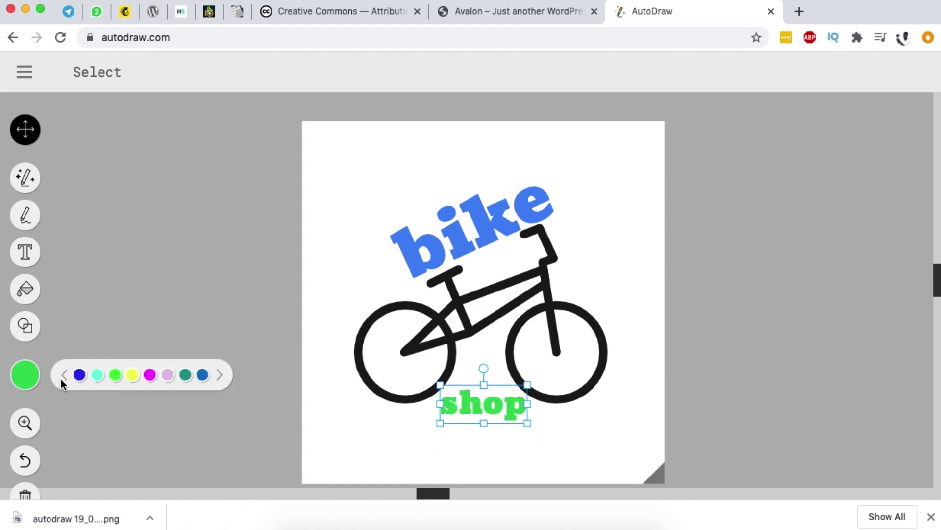
{"action": "left_click", "coordinate": [79, 375]}
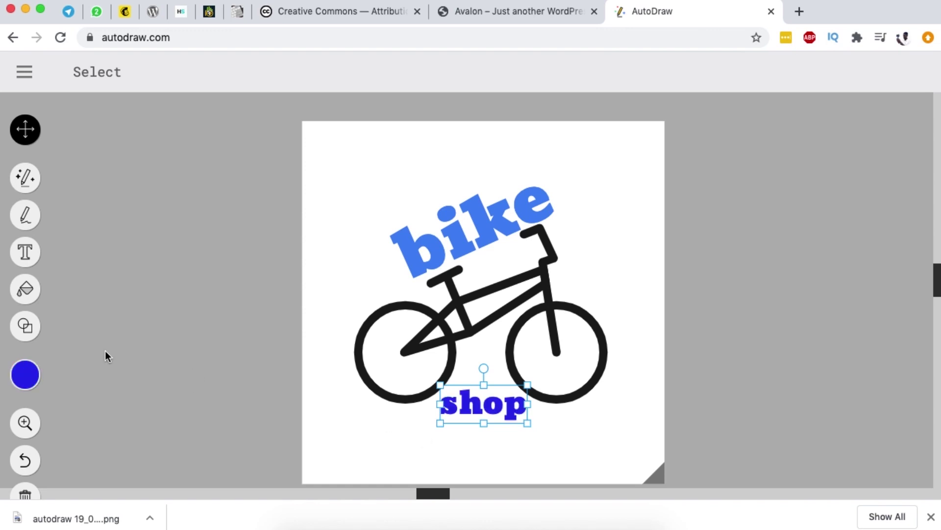
{"action": "left_click", "coordinate": [470, 219]}
{"action": "left_click", "coordinate": [63, 375]}
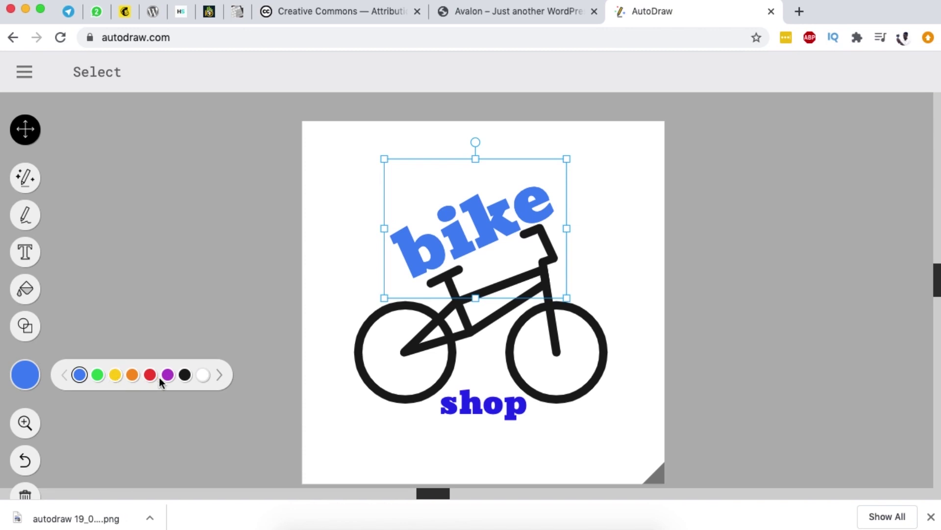
{"action": "left_click", "coordinate": [150, 375]}
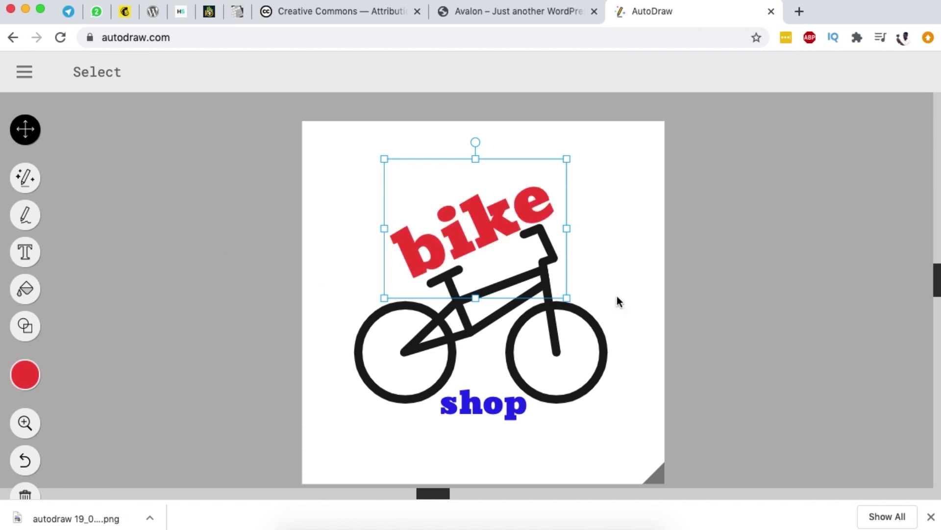
{"action": "left_click", "coordinate": [625, 337]}
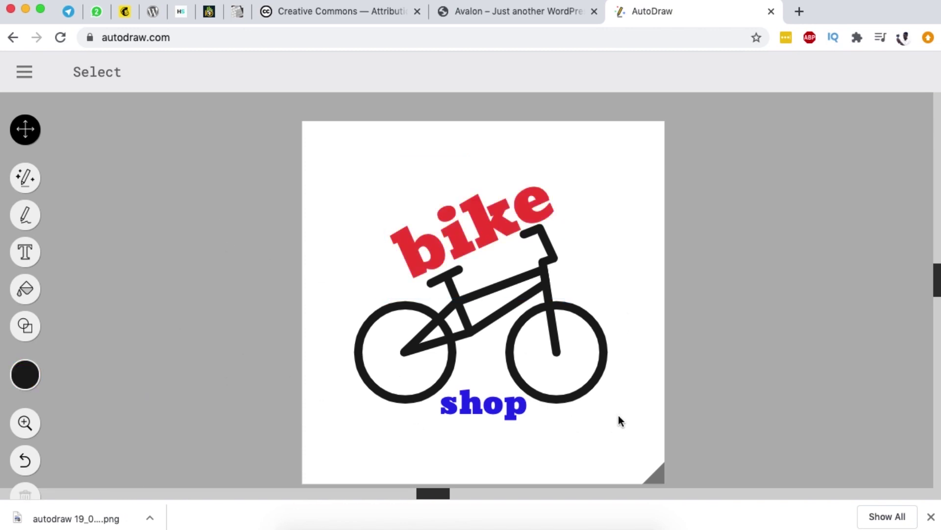
Crop the canvas tightly around the bike shop logo, moving the drawing up and left
{"action": "mouse_move", "coordinate": [652, 474]}
{"action": "left_mouse_down"}
{"action": "mouse_move", "coordinate": [616, 416]}
{"action": "mouse_move", "coordinate": [607, 423]}
{"action": "left_mouse_up"}
{"action": "left_click_drag", "start_coordinate": [375, 200], "coordinate": [559, 435]}
{"action": "left_click_drag", "start_coordinate": [548, 354], "coordinate": [508, 288]}
{"action": "left_click_drag", "start_coordinate": [605, 426], "coordinate": [564, 372]}
{"action": "left_click", "coordinate": [548, 408]}
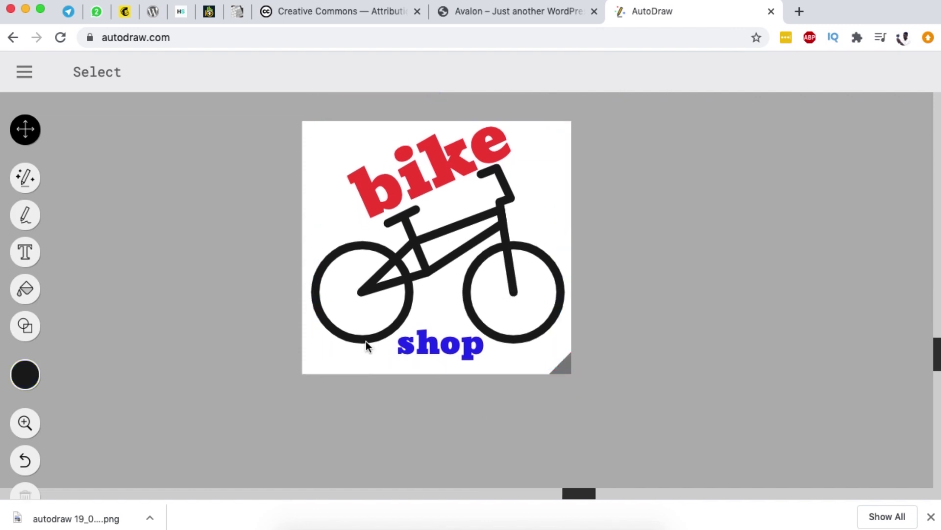
Download the logo as a PNG, then return from the Avalon WordPress tab to AutoDraw
{"action": "left_click", "coordinate": [27, 69]}
{"action": "left_click", "coordinate": [61, 204]}
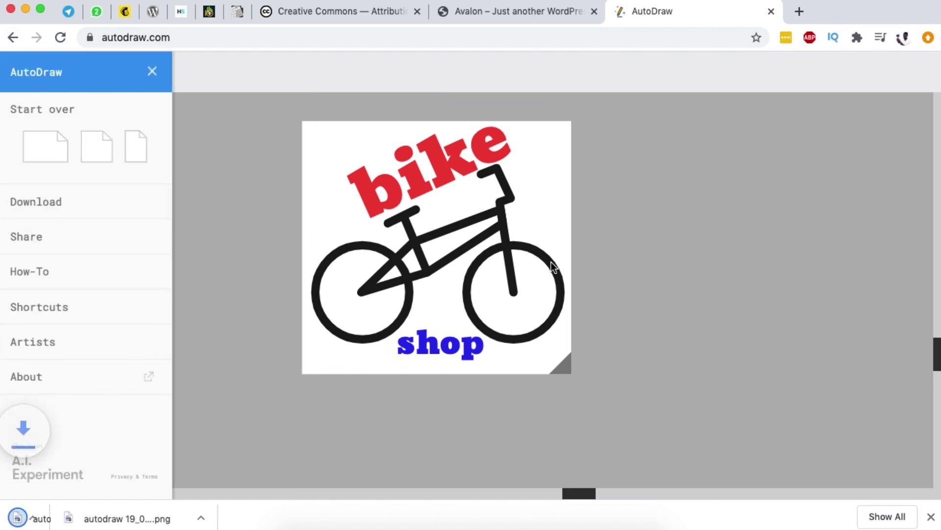
{"action": "left_click", "coordinate": [666, 264]}
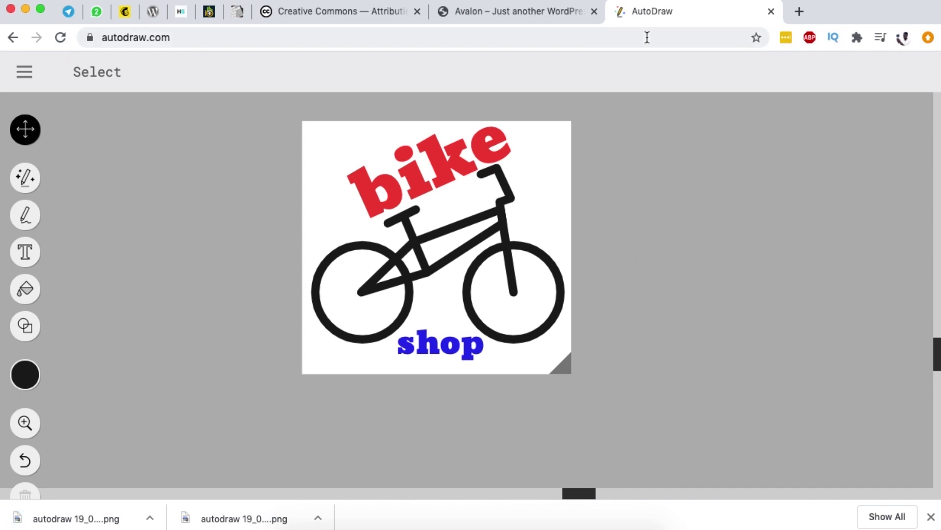
{"action": "left_click", "coordinate": [531, 16]}
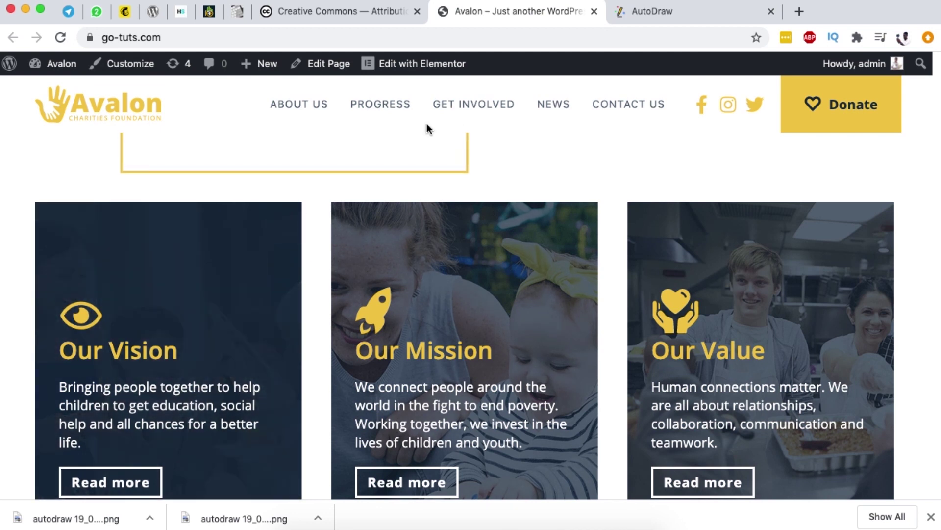
{"action": "left_click", "coordinate": [675, 15]}
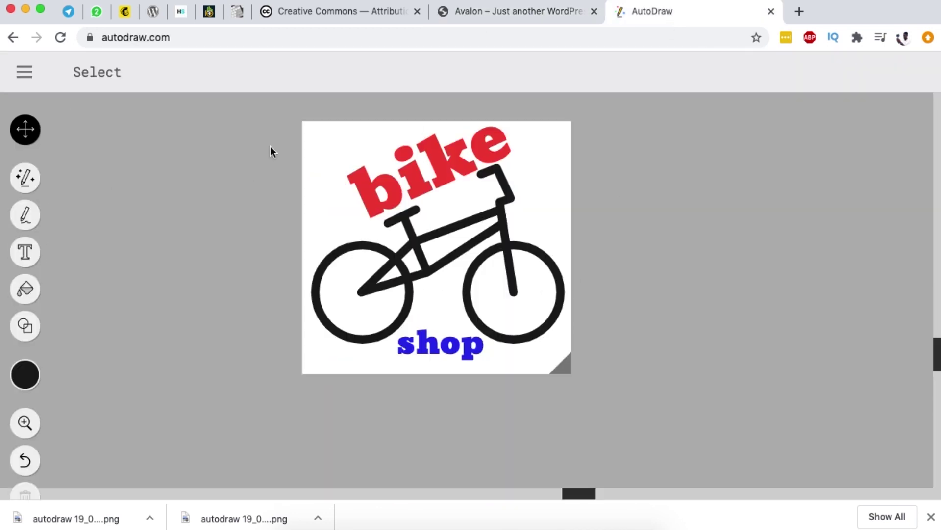
Undo the two most recent edits to the bike shop drawing
{"action": "left_click", "coordinate": [24, 72]}
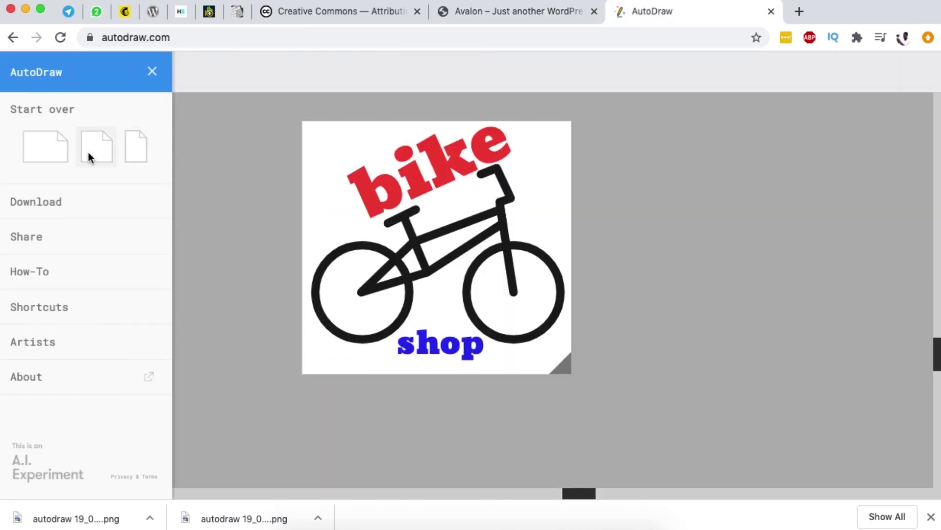
{"action": "left_click", "coordinate": [216, 194]}
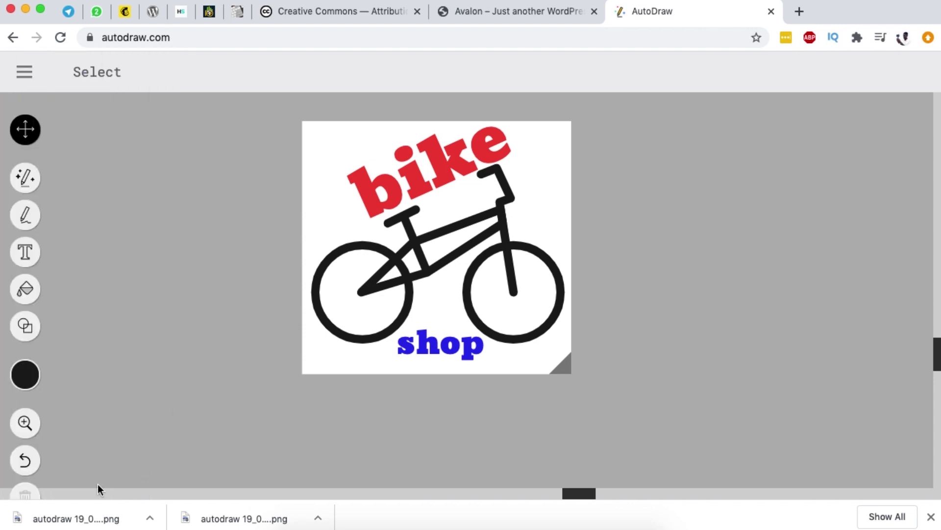
{"action": "left_click", "coordinate": [38, 460]}
{"action": "left_click", "coordinate": [38, 459]}
{"action": "left_click", "coordinate": [39, 460]}
Delete every object on the canvas and enlarge the page toward the lower right
{"action": "left_click_drag", "start_coordinate": [352, 173], "coordinate": [566, 448]}
{"action": "key", "text": "Delete"}
{"action": "left_click_drag", "start_coordinate": [561, 366], "coordinate": [635, 452]}
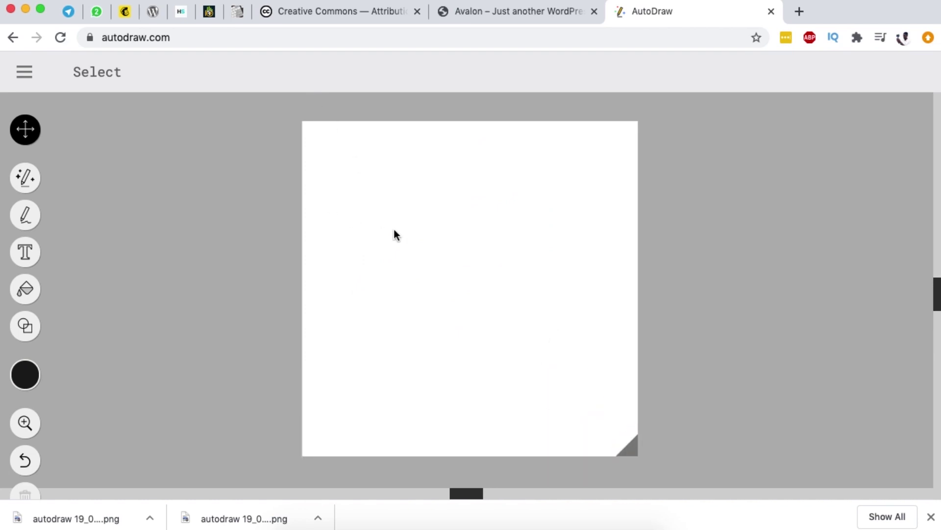
{"action": "left_click", "coordinate": [25, 177]}
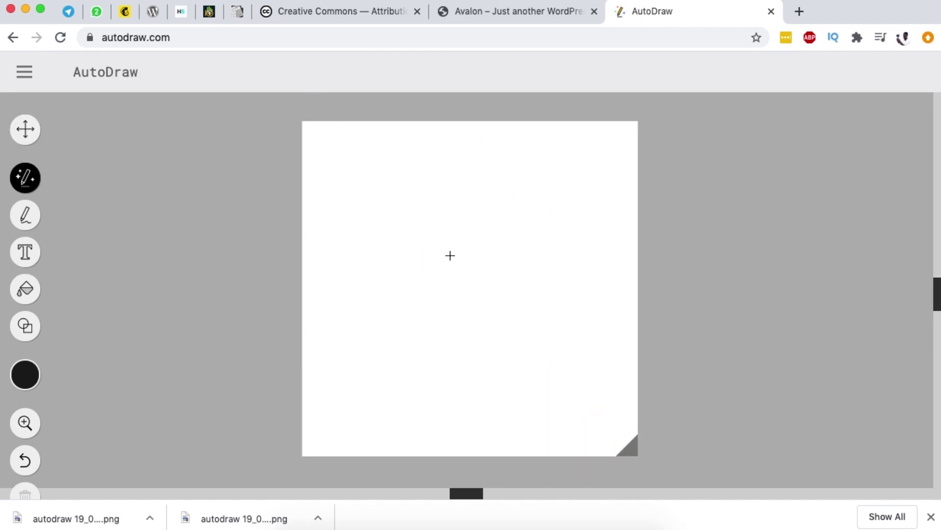
Sketch an eye's two lids and swap the sketch for the plain round-pupil eye suggestion
{"action": "mouse_move", "coordinate": [427, 286]}
{"action": "left_mouse_down"}
{"action": "mouse_move", "coordinate": [488, 278]}
{"action": "mouse_move", "coordinate": [517, 293]}
{"action": "left_mouse_up"}
{"action": "mouse_move", "coordinate": [426, 298]}
{"action": "left_mouse_down"}
{"action": "mouse_move", "coordinate": [484, 314]}
{"action": "mouse_move", "coordinate": [516, 298]}
{"action": "mouse_move", "coordinate": [456, 299]}
{"action": "mouse_move", "coordinate": [471, 301]}
{"action": "mouse_move", "coordinate": [469, 293]}
{"action": "left_mouse_up"}
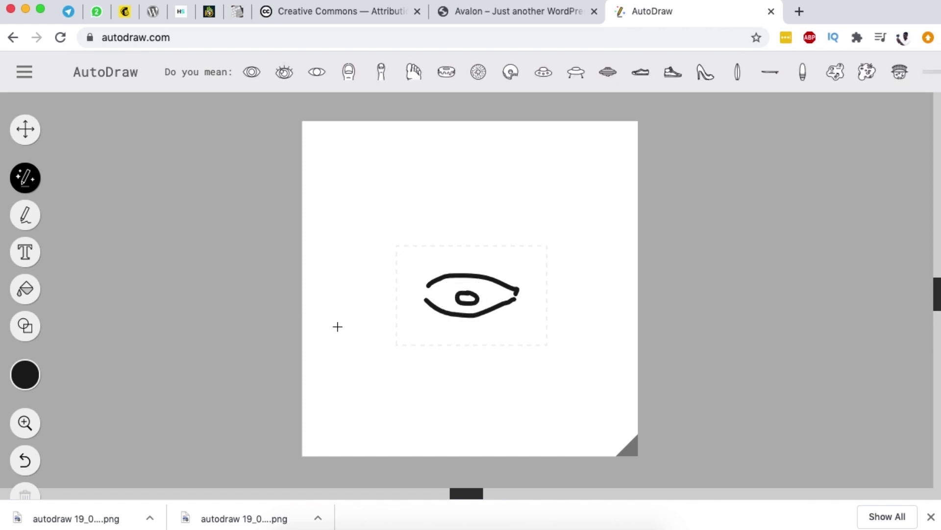
{"action": "left_click", "coordinate": [248, 74]}
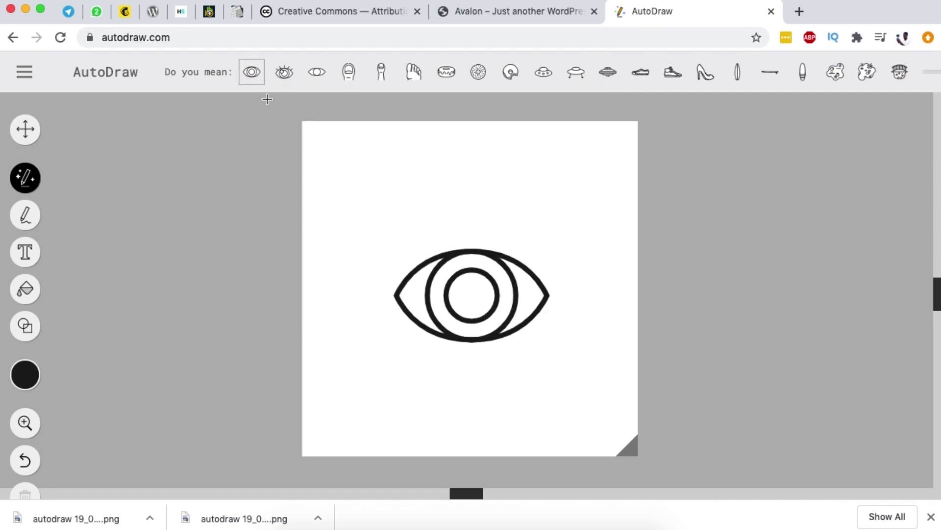
{"action": "left_click", "coordinate": [294, 77]}
{"action": "left_click", "coordinate": [317, 73]}
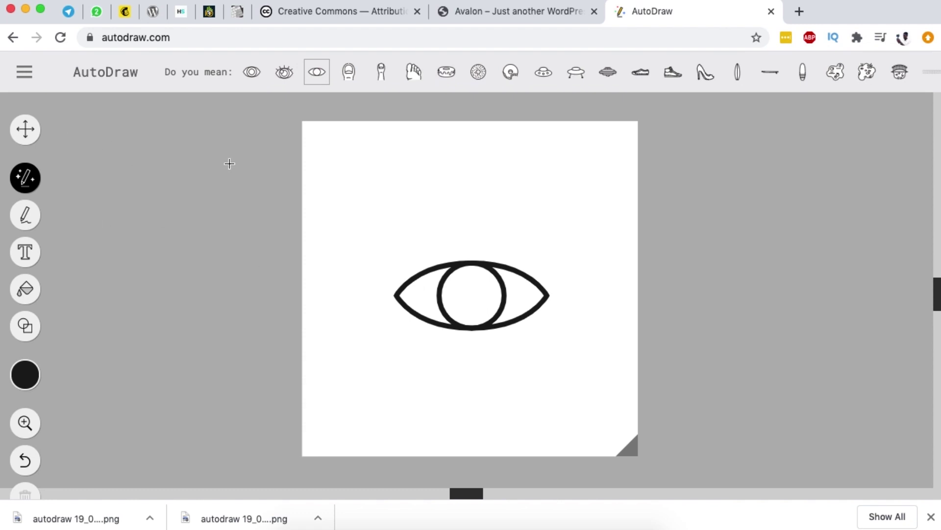
Fill the eye's pupil with light grey
{"action": "left_click", "coordinate": [25, 129]}
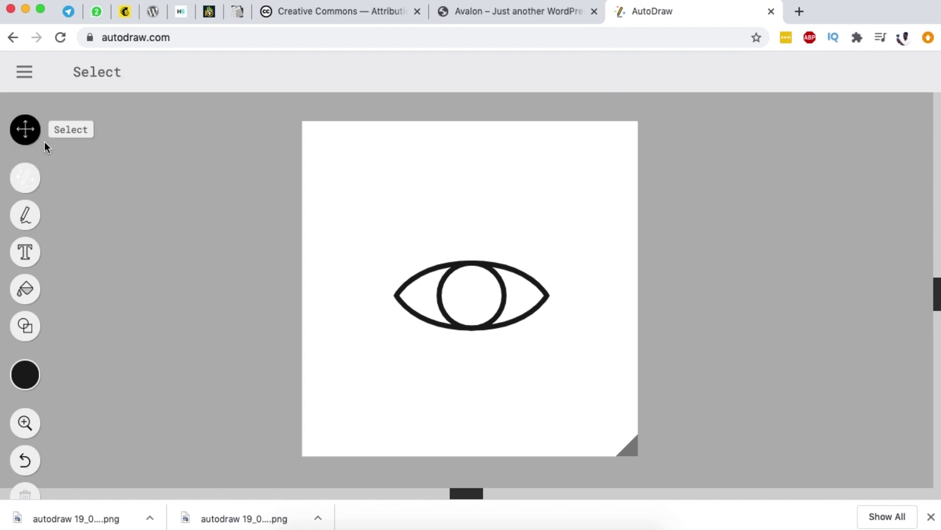
{"action": "left_click", "coordinate": [28, 293]}
{"action": "left_click", "coordinate": [26, 377]}
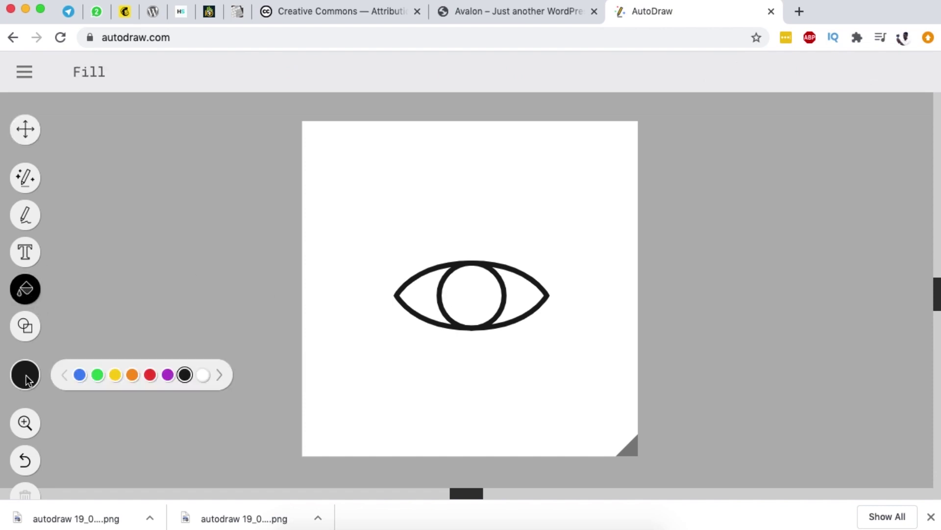
{"action": "left_click", "coordinate": [220, 375]}
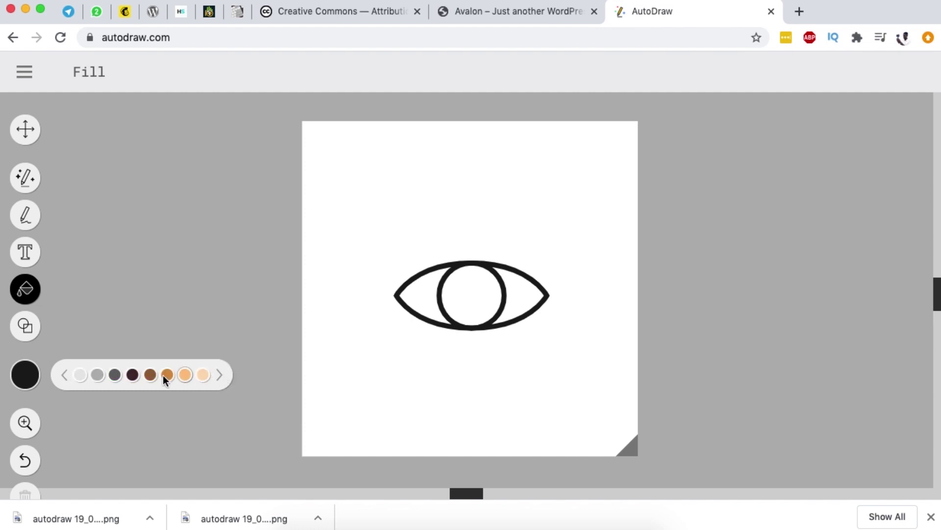
{"action": "left_click", "coordinate": [84, 375]}
{"action": "left_click", "coordinate": [476, 303]}
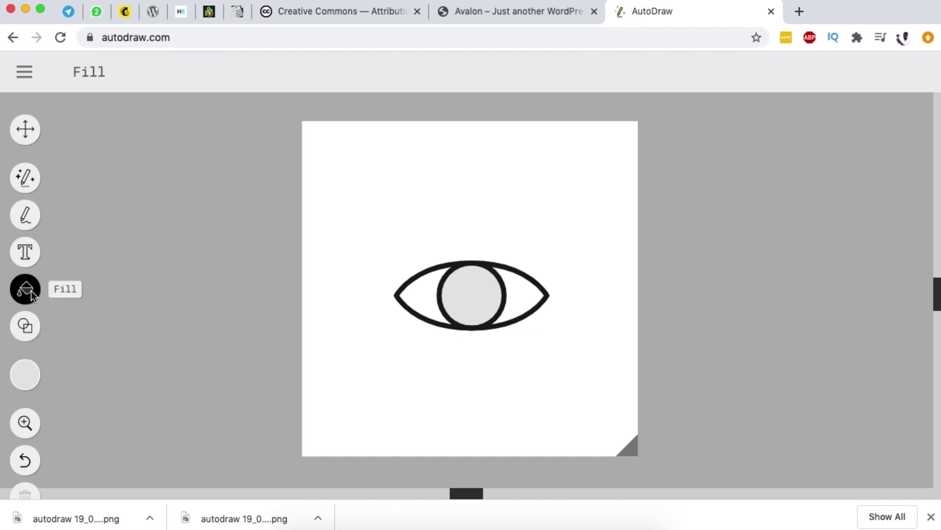
Fill the area around the pupil with dark grey
{"action": "left_click", "coordinate": [25, 376]}
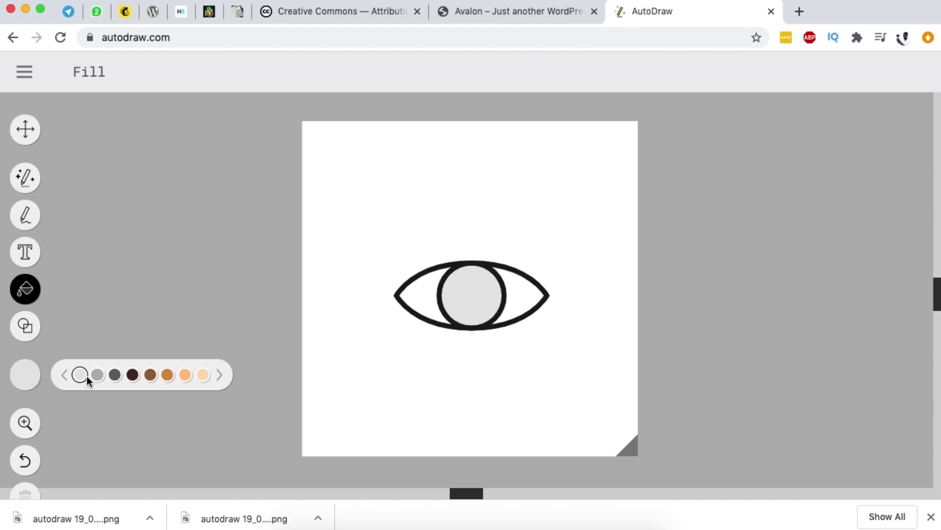
{"action": "left_click", "coordinate": [115, 375]}
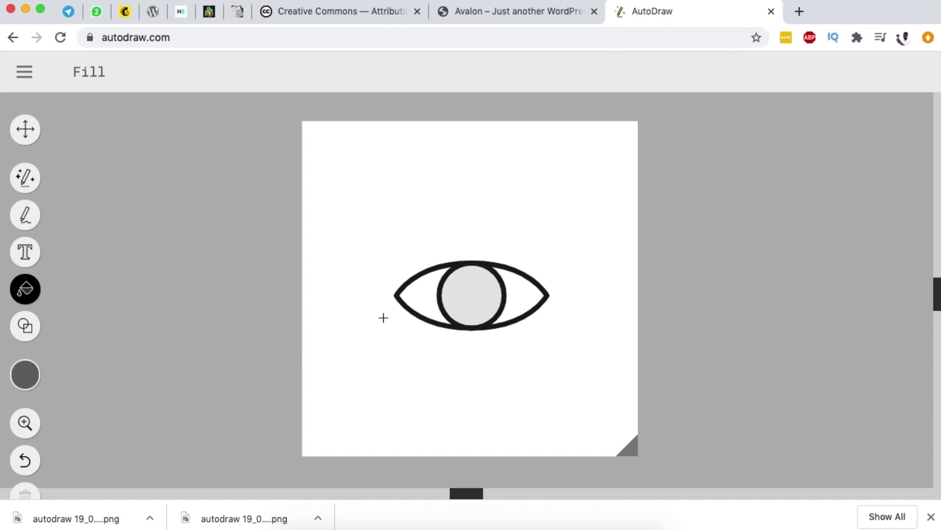
{"action": "left_click", "coordinate": [413, 301]}
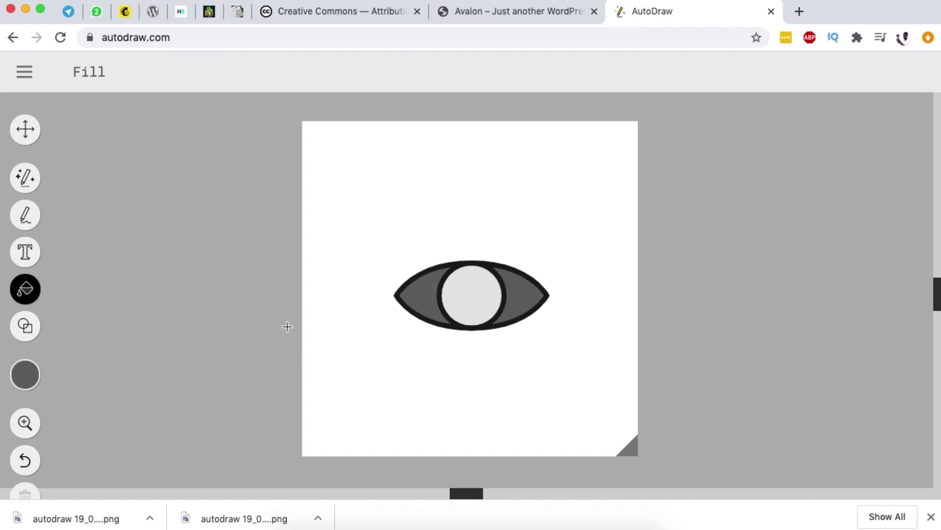
{"action": "left_click", "coordinate": [29, 135]}
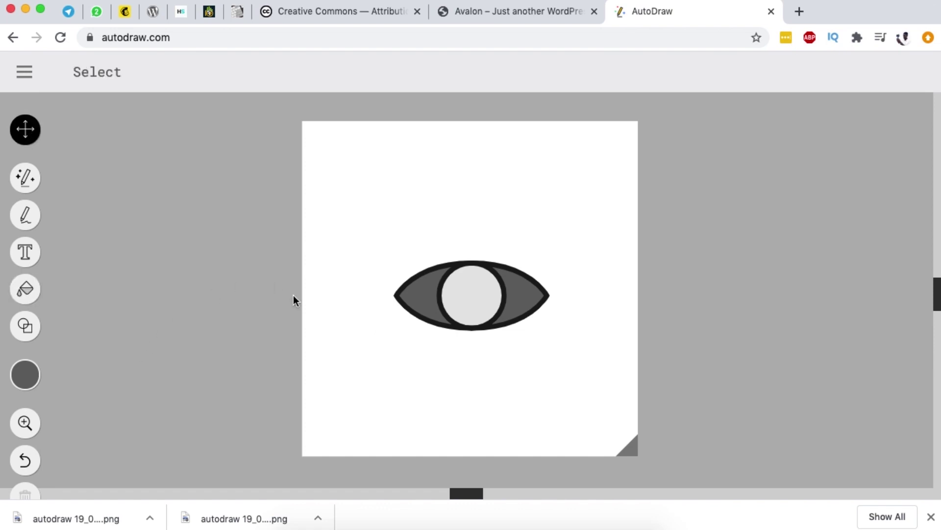
Recolour the eye outline dark brown after trying teal, dark green and orange-brown
{"action": "left_click", "coordinate": [404, 285]}
{"action": "left_click", "coordinate": [20, 383]}
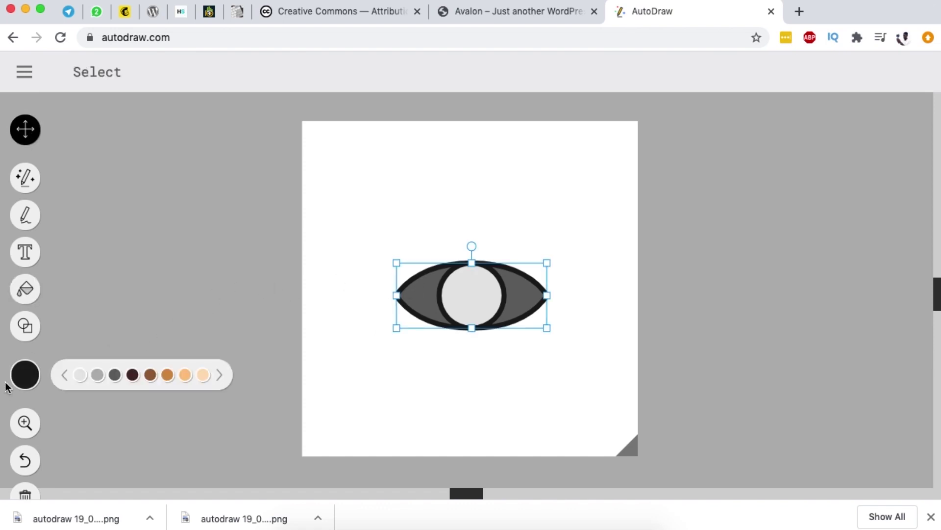
{"action": "left_click", "coordinate": [221, 375]}
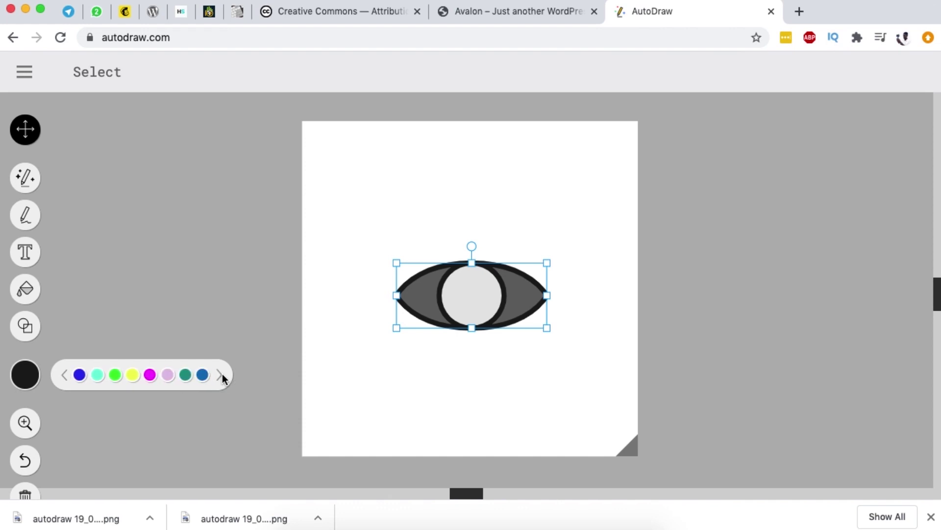
{"action": "left_click", "coordinate": [185, 375]}
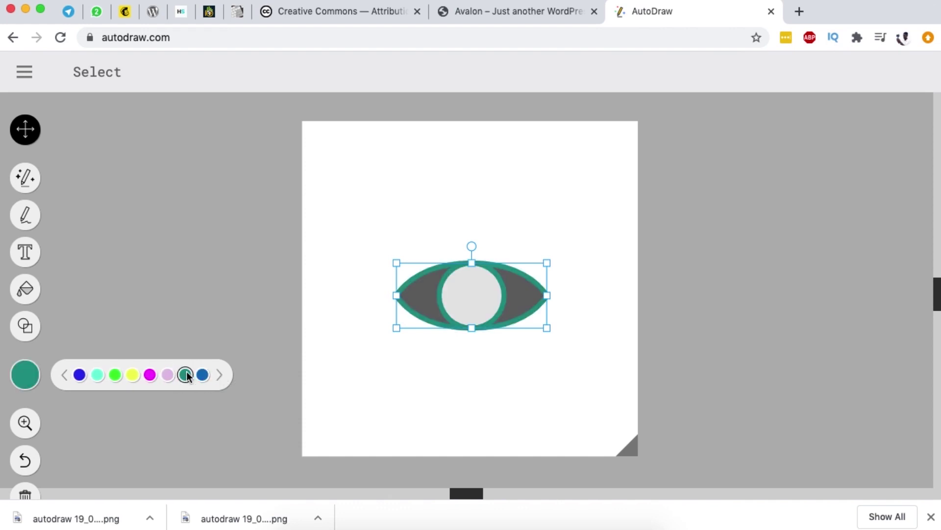
{"action": "left_click", "coordinate": [219, 376]}
{"action": "left_click", "coordinate": [196, 376]}
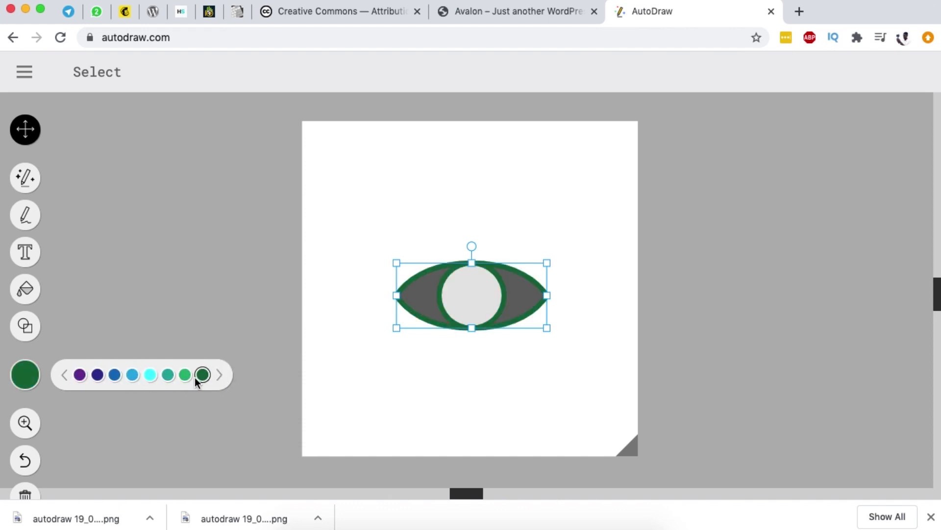
{"action": "left_click", "coordinate": [218, 376]}
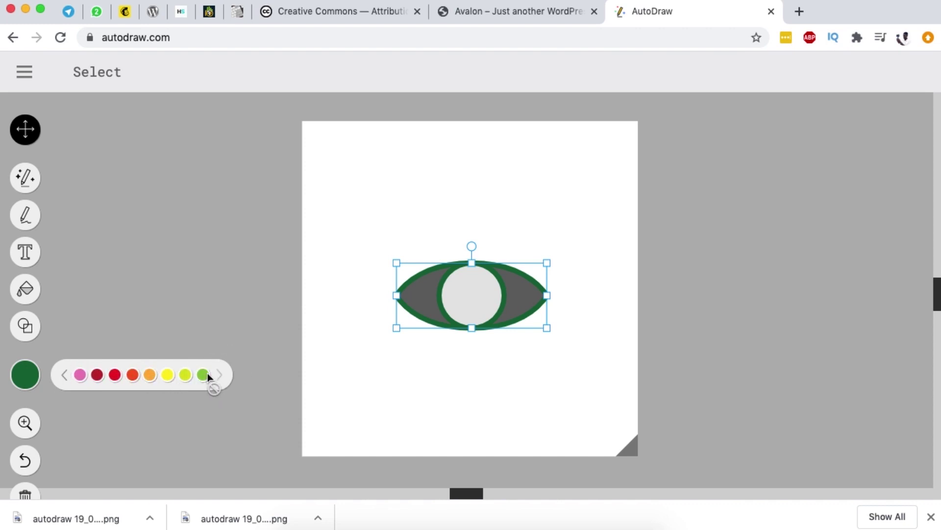
{"action": "left_click", "coordinate": [65, 376]}
{"action": "left_click", "coordinate": [65, 377]}
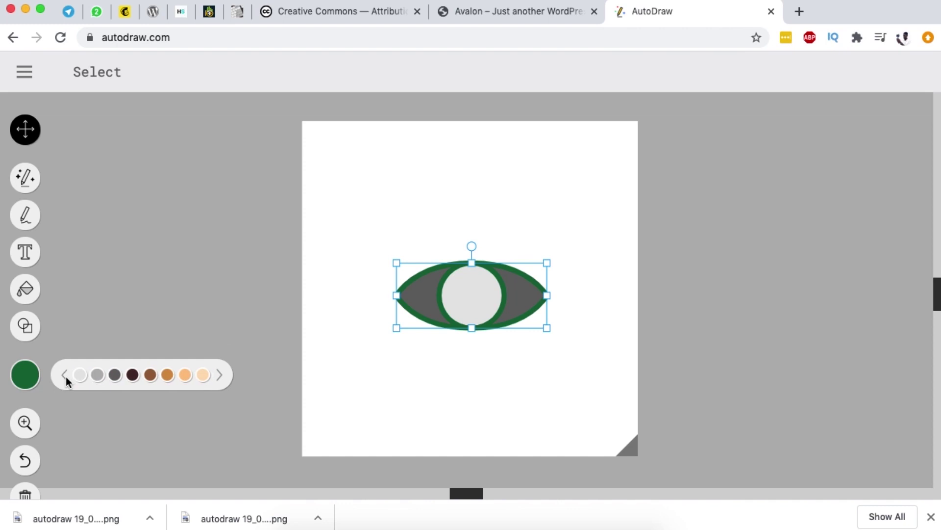
{"action": "left_click", "coordinate": [166, 378]}
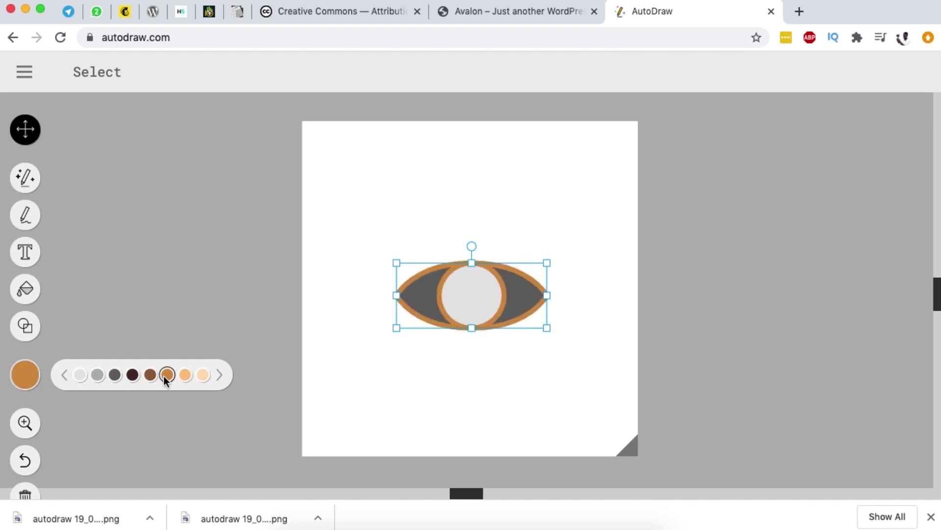
{"action": "left_click", "coordinate": [148, 376]}
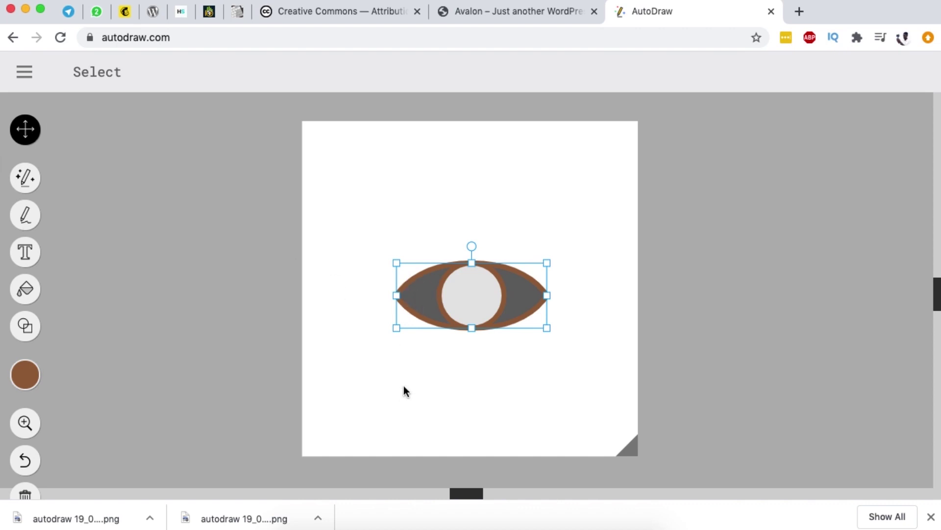
Refill the dark grey surround with a paler grey, then select the whole eye
{"action": "left_click", "coordinate": [33, 290]}
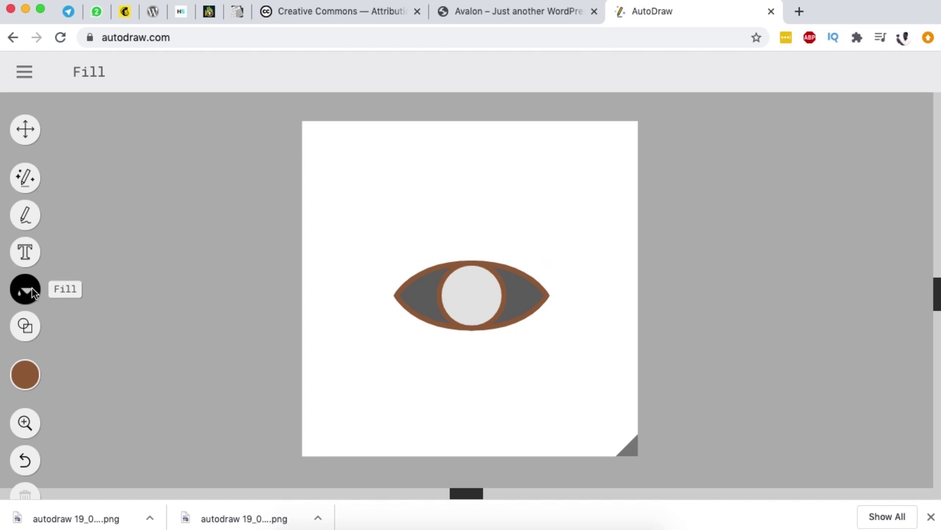
{"action": "left_click", "coordinate": [28, 294]}
{"action": "mouse_move", "coordinate": [22, 377]}
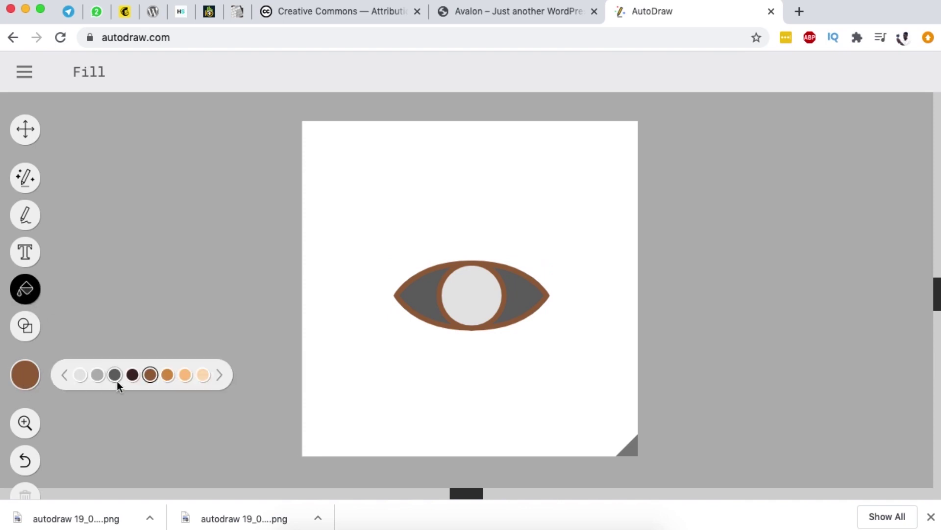
{"action": "left_click", "coordinate": [97, 375]}
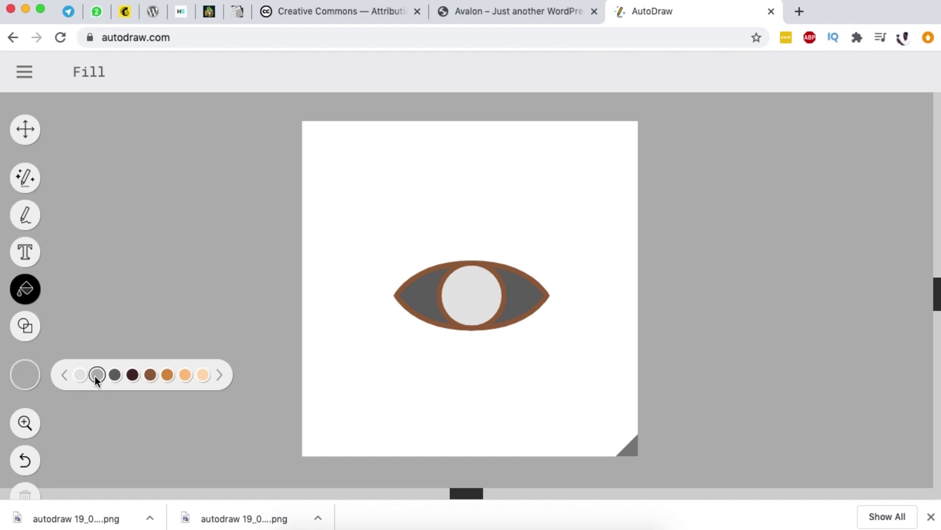
{"action": "left_click", "coordinate": [78, 375]}
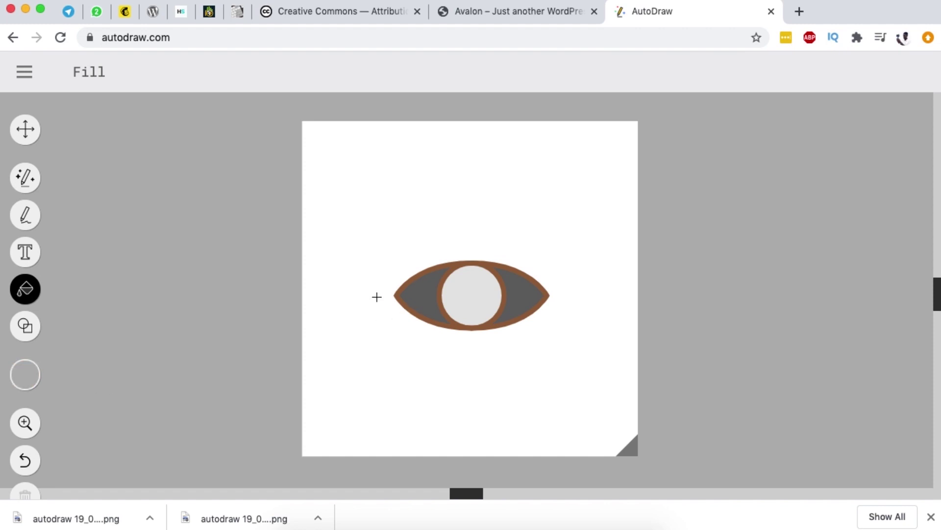
{"action": "left_click", "coordinate": [416, 294]}
{"action": "key", "text": "v"}
{"action": "left_click_drag", "start_coordinate": [366, 227], "coordinate": [588, 365]}
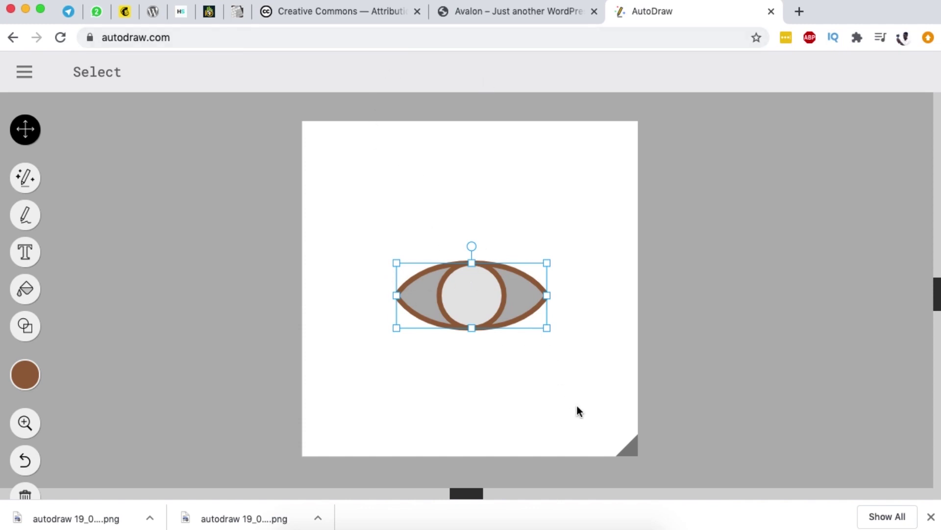
Move the eye to the top-left, shrink the canvas around it, and scale the eye up to fill it
{"action": "left_click_drag", "start_coordinate": [530, 365], "coordinate": [387, 235]}
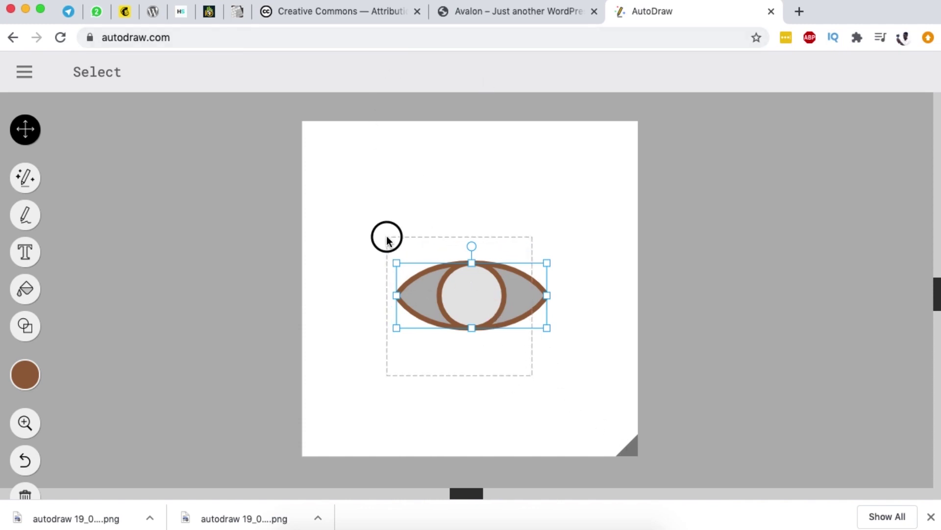
{"action": "left_click_drag", "start_coordinate": [486, 304], "coordinate": [402, 187]}
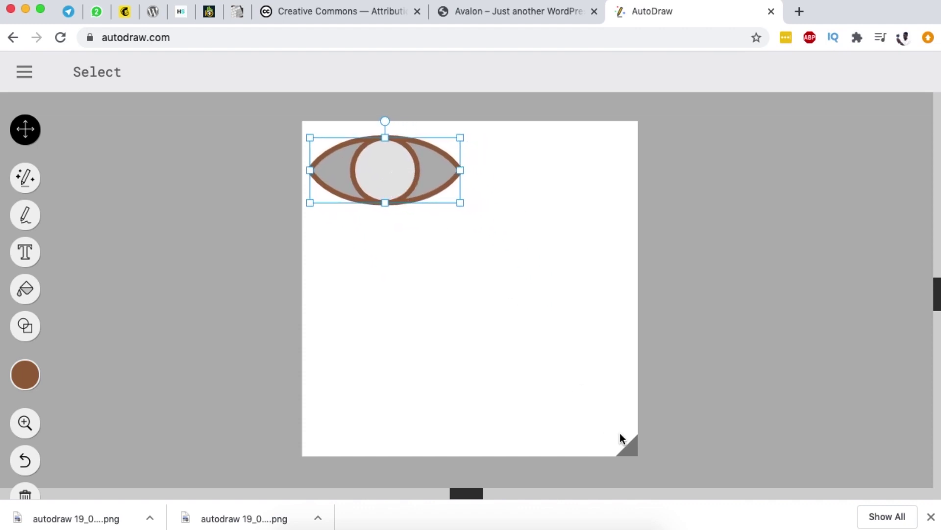
{"action": "mouse_move", "coordinate": [621, 444]}
{"action": "left_mouse_down"}
{"action": "mouse_move", "coordinate": [441, 227]}
{"action": "mouse_move", "coordinate": [468, 204]}
{"action": "left_mouse_up"}
{"action": "mouse_move", "coordinate": [394, 182]}
{"action": "left_mouse_down"}
{"action": "mouse_move", "coordinate": [397, 198]}
{"action": "mouse_move", "coordinate": [414, 206]}
{"action": "left_mouse_up"}
{"action": "left_click", "coordinate": [403, 275]}
{"action": "left_click", "coordinate": [317, 255]}
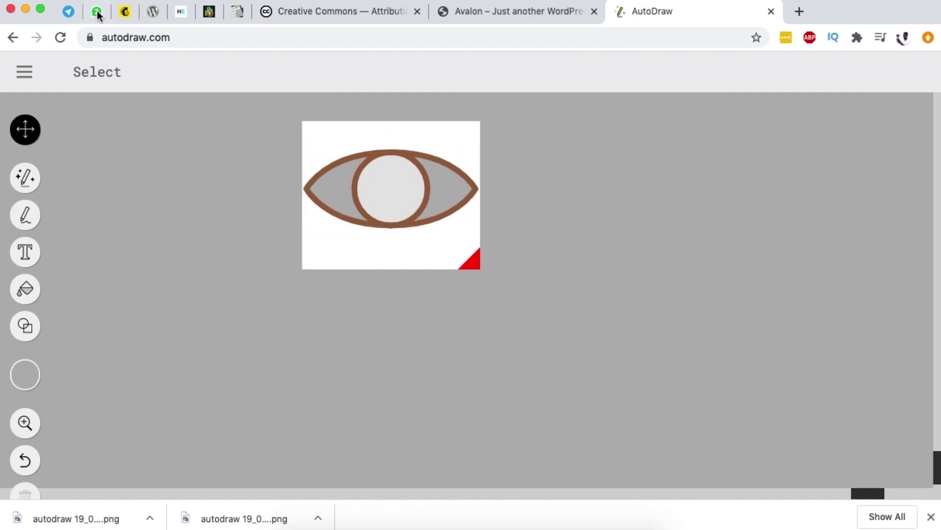
Download the eye as a PNG and check autodraw (3).png in Preview
{"action": "left_click", "coordinate": [24, 71]}
{"action": "left_click", "coordinate": [48, 205]}
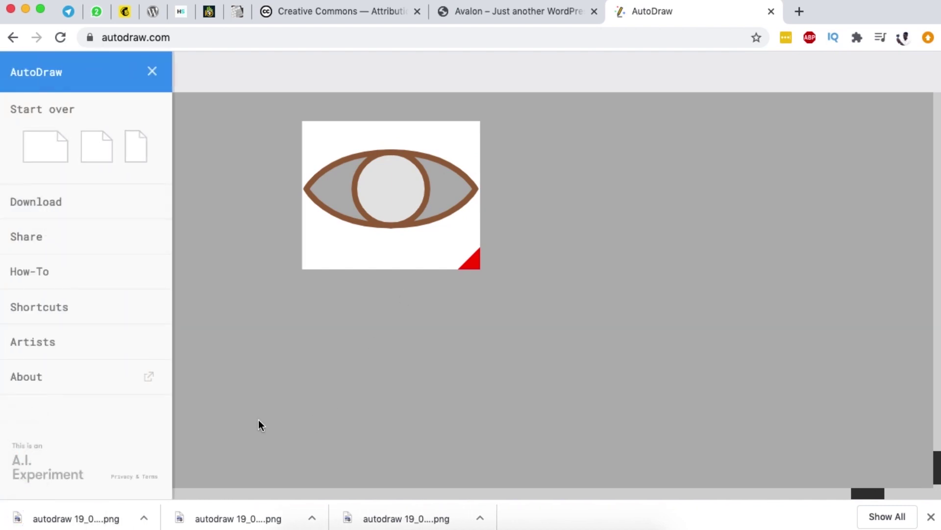
{"action": "left_click", "coordinate": [149, 519]}
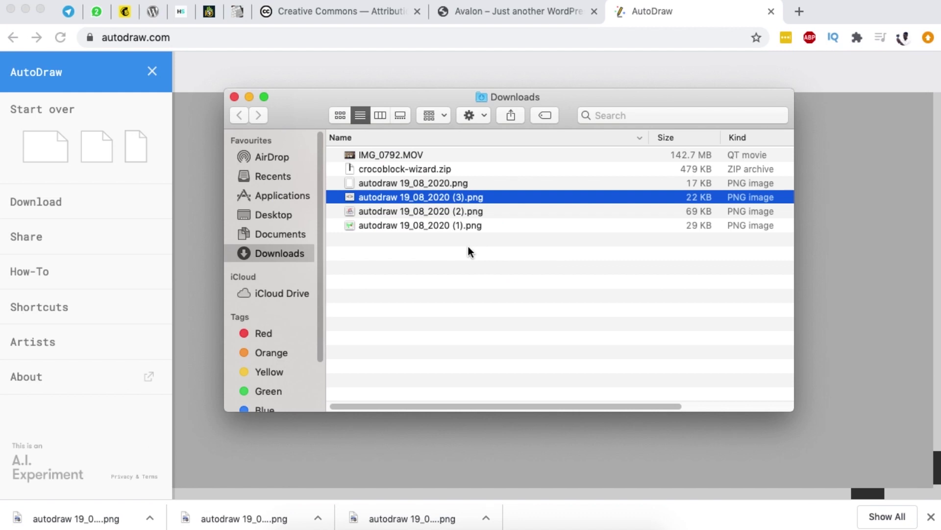
{"action": "double_click", "coordinate": [379, 201]}
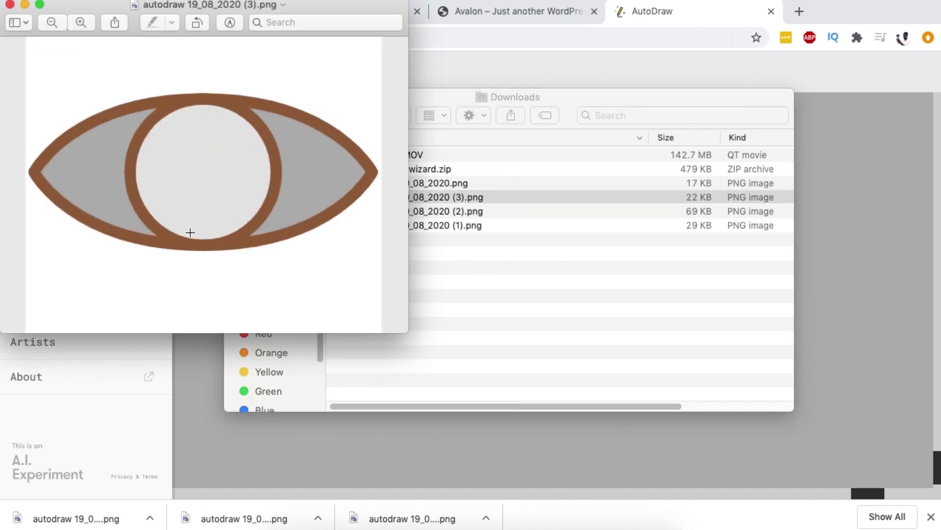
{"action": "left_click", "coordinate": [10, 5]}
{"action": "left_click", "coordinate": [756, 249]}
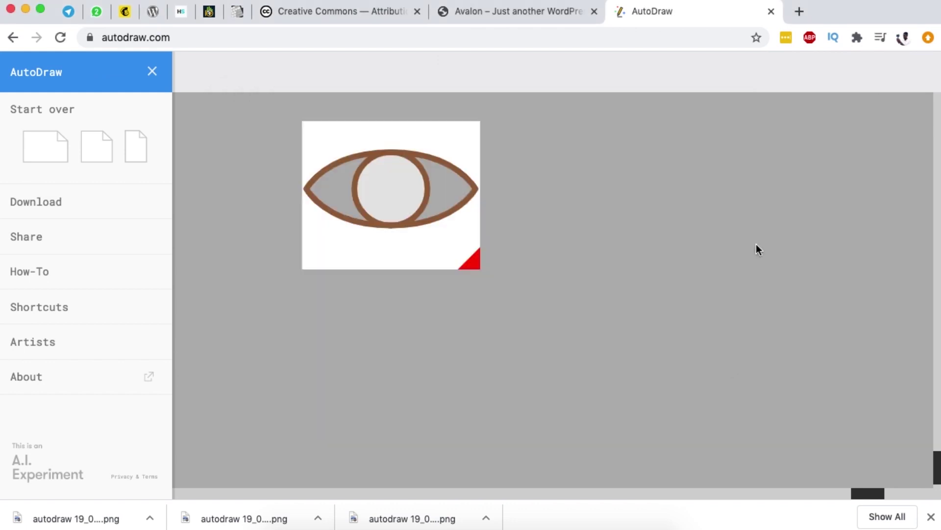
Search for remove.bg in a new tab and open the site
{"action": "left_click", "coordinate": [799, 11]}
{"action": "type", "text": "b"}
{"action": "key", "text": "BackSpace"}
{"action": "key", "text": "BackSpace"}
{"action": "type", "text": "remove"}
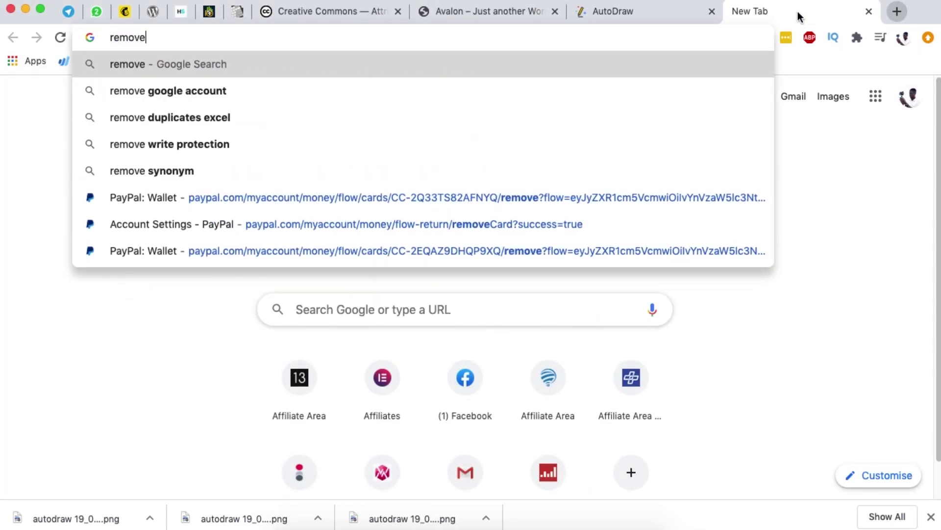
{"action": "type", "text": ".b"}
{"action": "key", "text": "Return"}
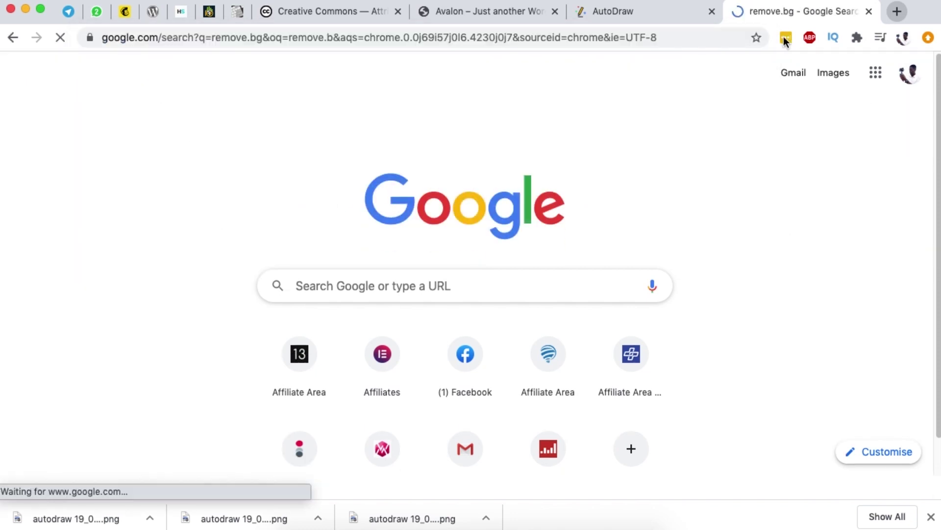
{"action": "left_click", "coordinate": [300, 208]}
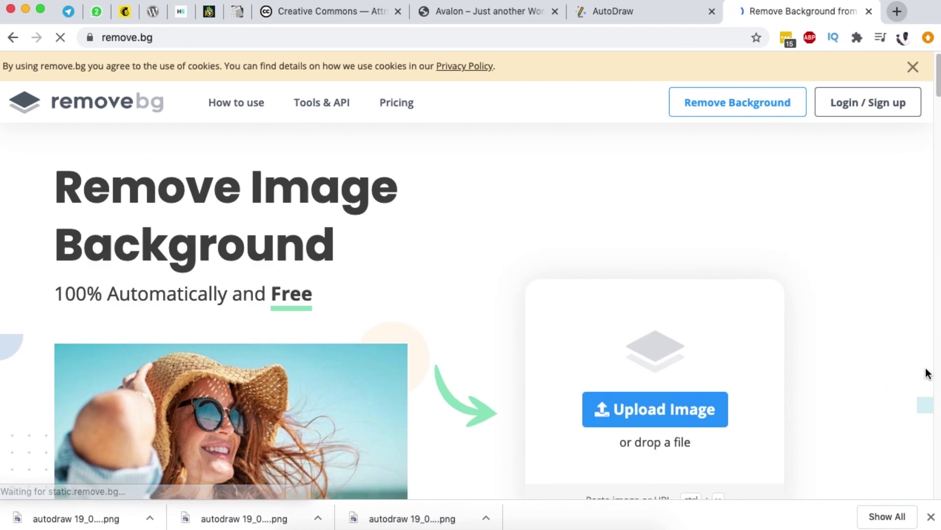
{"action": "scroll", "coordinate": [778, 329], "scroll_direction": "down", "scroll_amount": 2}
Upload autodraw (3).png from the Downloads folder to remove.bg
{"action": "left_click", "coordinate": [149, 519]}
{"action": "left_click", "coordinate": [199, 498]}
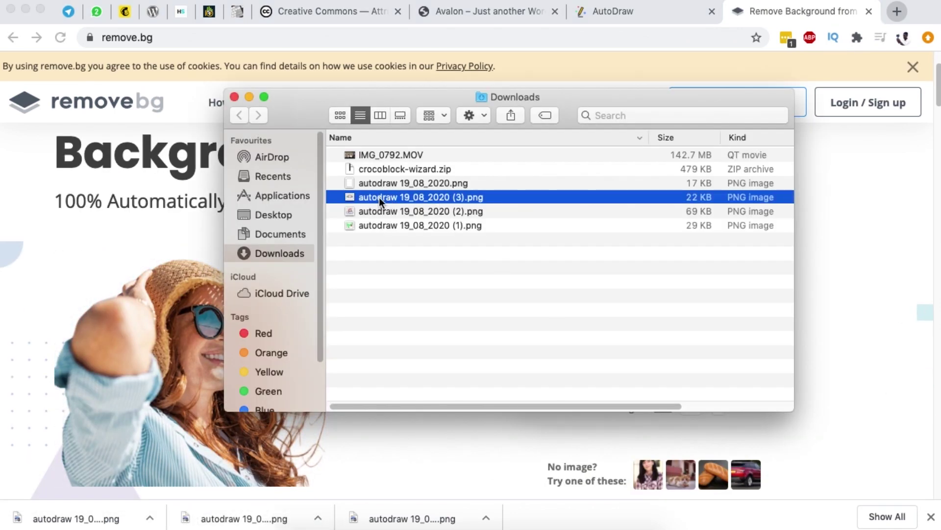
{"action": "left_click_drag", "start_coordinate": [282, 111], "coordinate": [175, 111]}
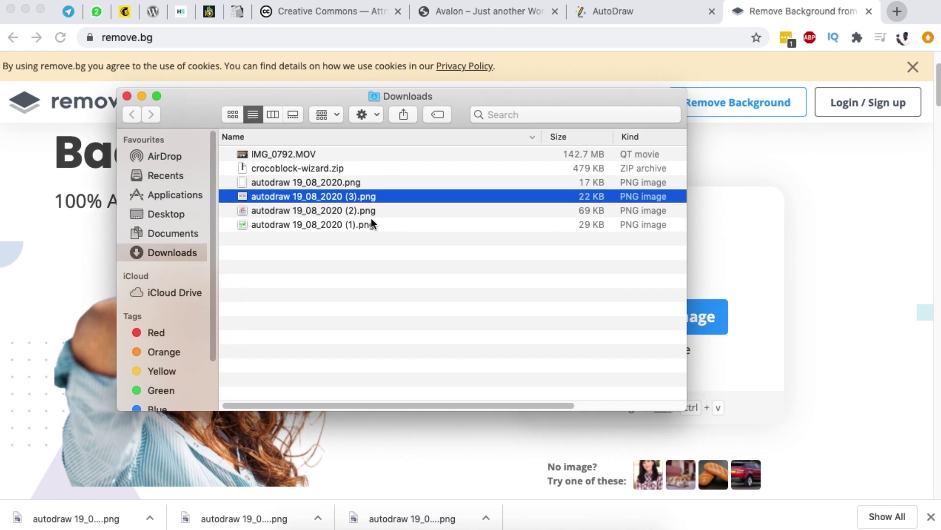
{"action": "left_click_drag", "start_coordinate": [243, 201], "coordinate": [733, 297]}
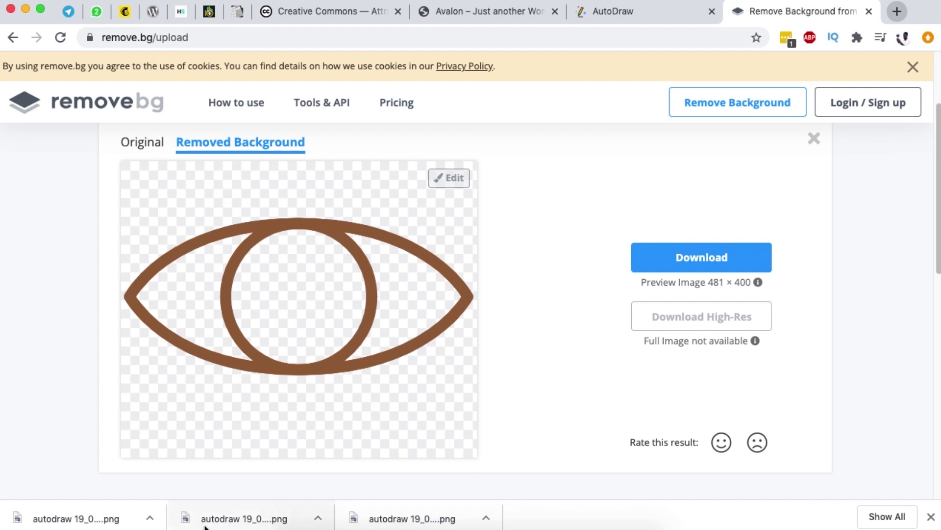
Compare against the original eye PNG and restore the grey fill inside the eye
{"action": "left_click", "coordinate": [150, 519]}
{"action": "left_click", "coordinate": [177, 483]}
{"action": "double_click", "coordinate": [445, 206]}
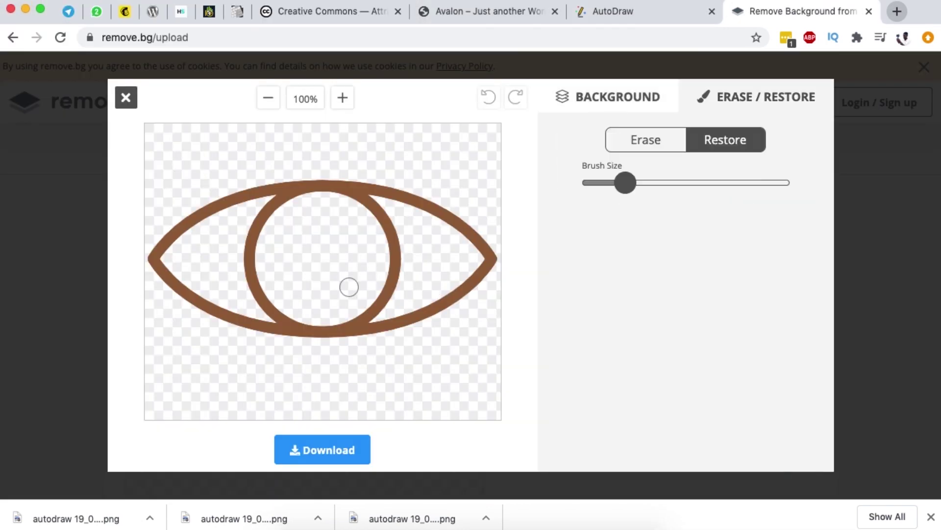
{"action": "mouse_move", "coordinate": [349, 286]}
{"action": "left_mouse_down"}
{"action": "mouse_move", "coordinate": [337, 265]}
{"action": "mouse_move", "coordinate": [343, 254]}
{"action": "mouse_move", "coordinate": [322, 242]}
{"action": "mouse_move", "coordinate": [377, 251]}
{"action": "mouse_move", "coordinate": [378, 265]}
{"action": "mouse_move", "coordinate": [378, 231]}
{"action": "mouse_move", "coordinate": [334, 198]}
{"action": "mouse_move", "coordinate": [343, 200]}
{"action": "mouse_move", "coordinate": [294, 196]}
{"action": "mouse_move", "coordinate": [264, 235]}
{"action": "mouse_move", "coordinate": [259, 265]}
{"action": "mouse_move", "coordinate": [332, 249]}
{"action": "mouse_move", "coordinate": [359, 231]}
{"action": "mouse_move", "coordinate": [355, 267]}
{"action": "mouse_move", "coordinate": [326, 227]}
{"action": "mouse_move", "coordinate": [330, 321]}
{"action": "mouse_move", "coordinate": [273, 301]}
{"action": "mouse_move", "coordinate": [260, 221]}
{"action": "mouse_move", "coordinate": [249, 229]}
{"action": "mouse_move", "coordinate": [269, 197]}
{"action": "mouse_move", "coordinate": [217, 217]}
{"action": "mouse_move", "coordinate": [166, 252]}
{"action": "mouse_move", "coordinate": [252, 219]}
{"action": "mouse_move", "coordinate": [236, 259]}
{"action": "mouse_move", "coordinate": [269, 318]}
{"action": "mouse_move", "coordinate": [229, 297]}
{"action": "mouse_move", "coordinate": [231, 307]}
{"action": "mouse_move", "coordinate": [236, 284]}
{"action": "mouse_move", "coordinate": [211, 274]}
{"action": "mouse_move", "coordinate": [206, 245]}
{"action": "mouse_move", "coordinate": [171, 259]}
{"action": "mouse_move", "coordinate": [193, 262]}
{"action": "mouse_move", "coordinate": [183, 271]}
{"action": "mouse_move", "coordinate": [429, 286]}
{"action": "mouse_move", "coordinate": [477, 259]}
{"action": "mouse_move", "coordinate": [378, 208]}
{"action": "mouse_move", "coordinate": [416, 212]}
{"action": "mouse_move", "coordinate": [458, 279]}
{"action": "mouse_move", "coordinate": [410, 308]}
{"action": "mouse_move", "coordinate": [448, 278]}
{"action": "mouse_move", "coordinate": [395, 225]}
{"action": "mouse_move", "coordinate": [403, 267]}
{"action": "left_mouse_up"}
Download the transparent-background eye image from remove.bg
{"action": "left_click", "coordinate": [369, 453]}
{"action": "left_click", "coordinate": [432, 284]}
{"action": "left_click", "coordinate": [355, 459]}
{"action": "left_click", "coordinate": [470, 278]}
Check autodraw_19_08_2020__3_-removebg-preview.png in Preview, then return to the AutoDraw tab
{"action": "left_click", "coordinate": [149, 519]}
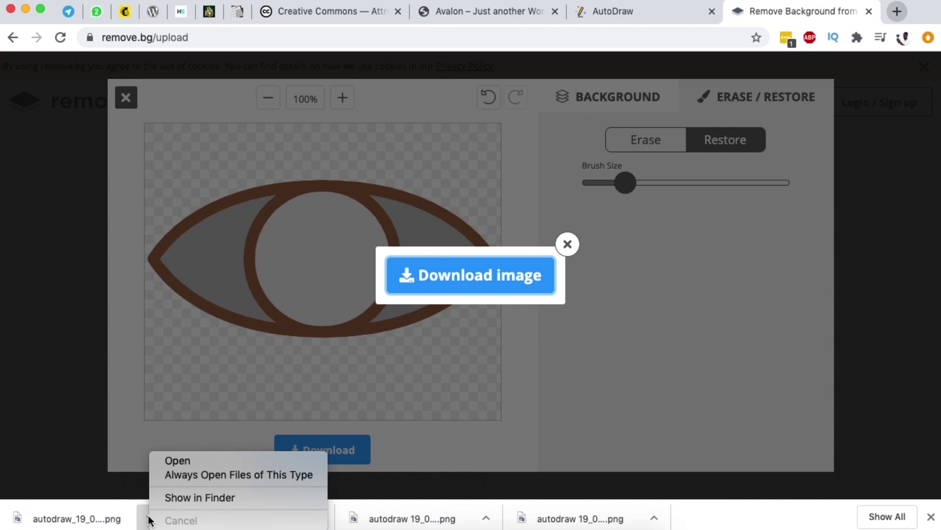
{"action": "left_click", "coordinate": [236, 500]}
{"action": "double_click", "coordinate": [250, 181]}
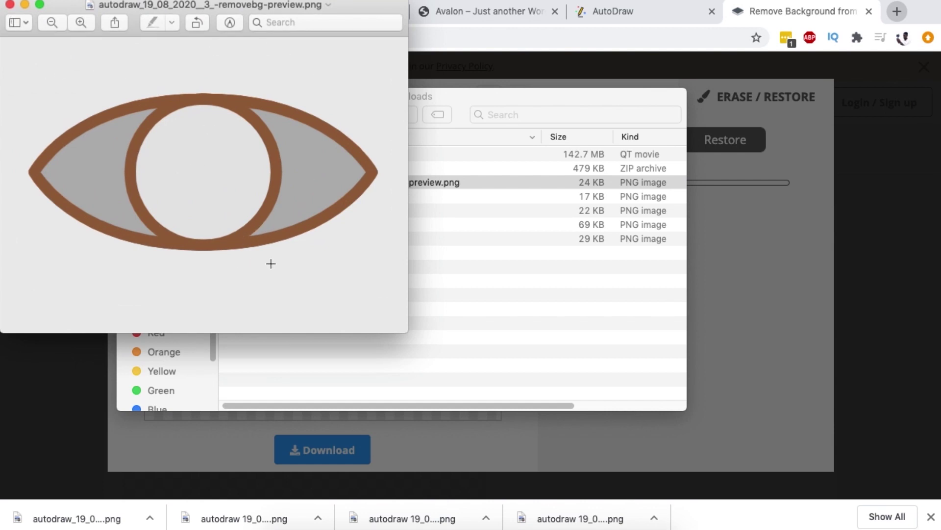
{"action": "left_click", "coordinate": [10, 5]}
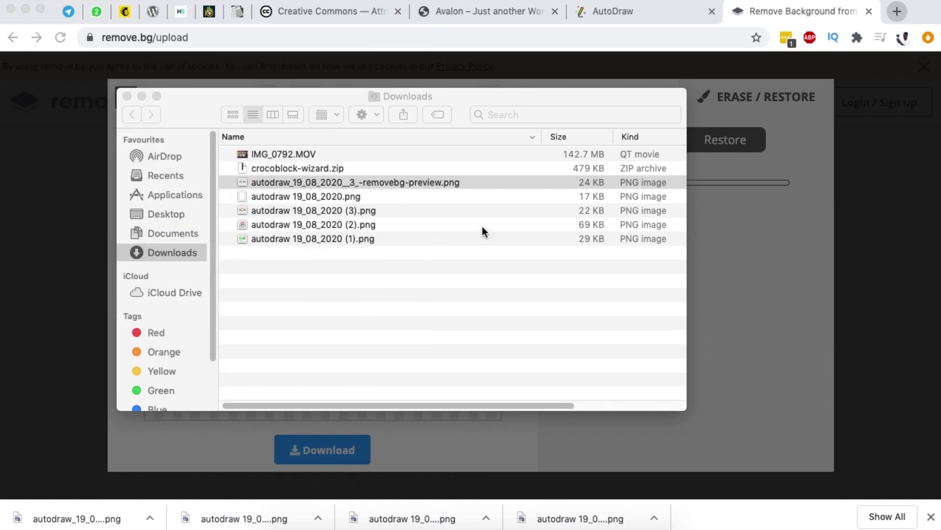
{"action": "left_click", "coordinate": [776, 283]}
{"action": "left_click", "coordinate": [607, 12]}
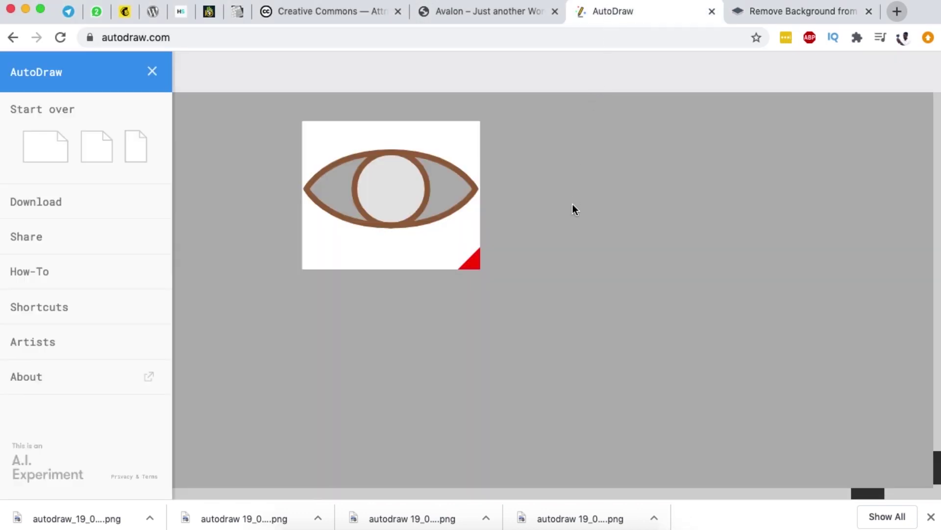
Generate a share link for the eye drawing, copy it, and close the share dialog
{"action": "left_click", "coordinate": [755, 11]}
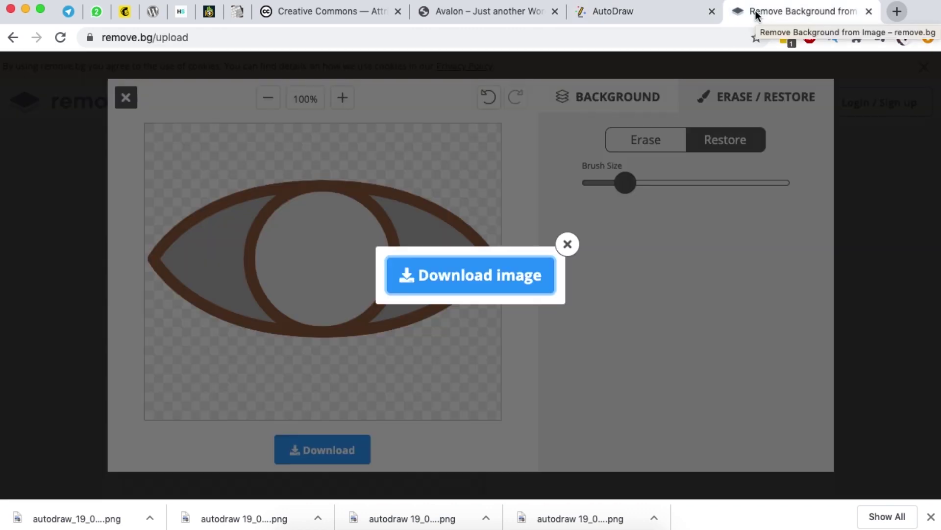
{"action": "left_click", "coordinate": [608, 11]}
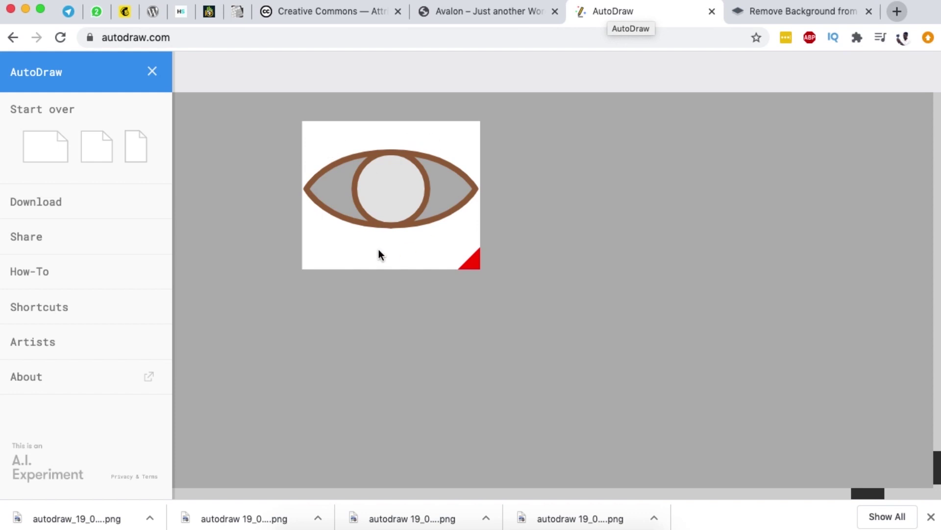
{"action": "left_click", "coordinate": [153, 73]}
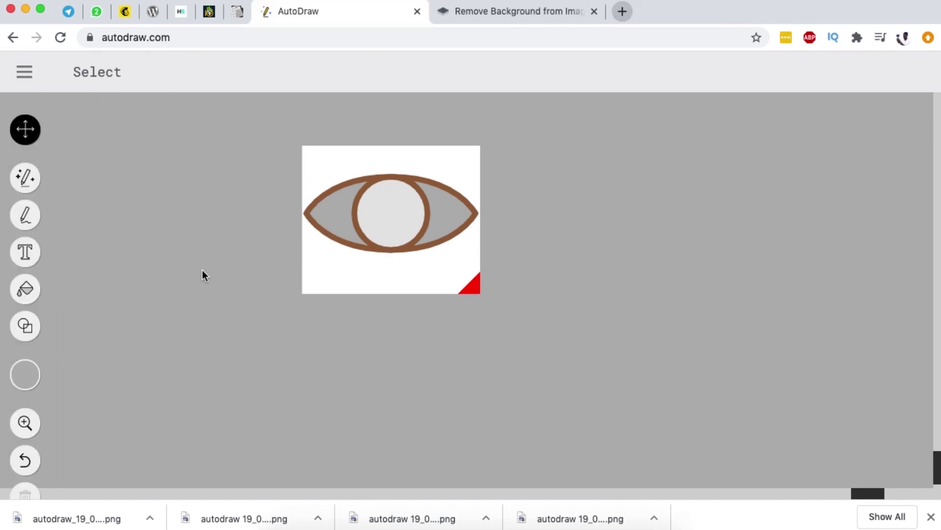
{"action": "left_click", "coordinate": [15, 72]}
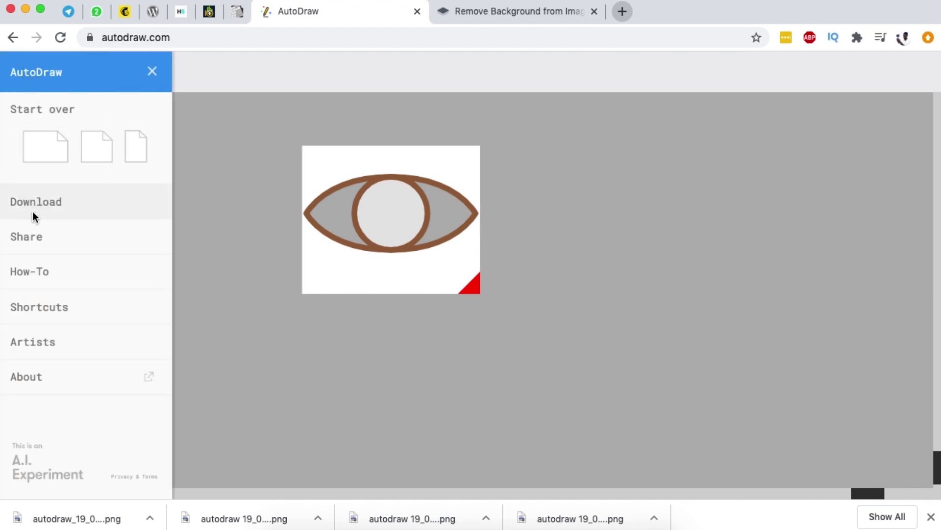
{"action": "left_click", "coordinate": [34, 235]}
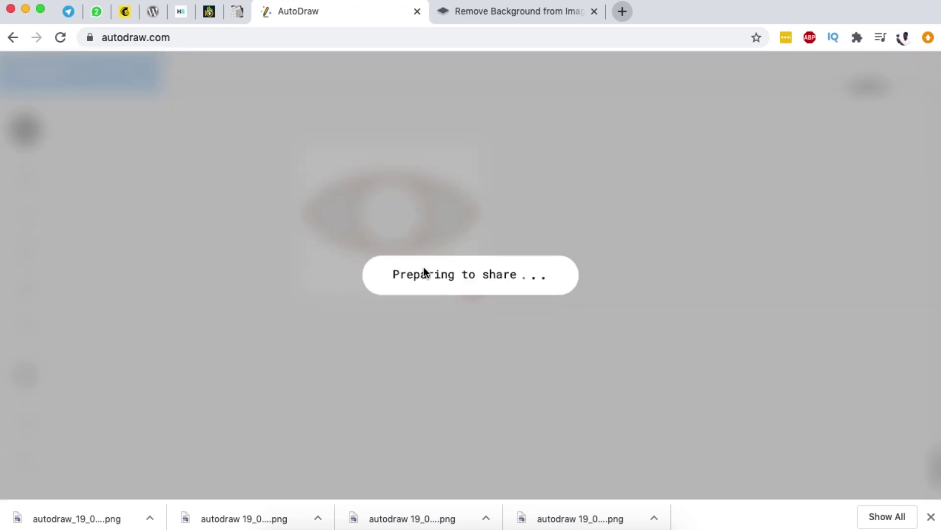
{"action": "left_click", "coordinate": [493, 454]}
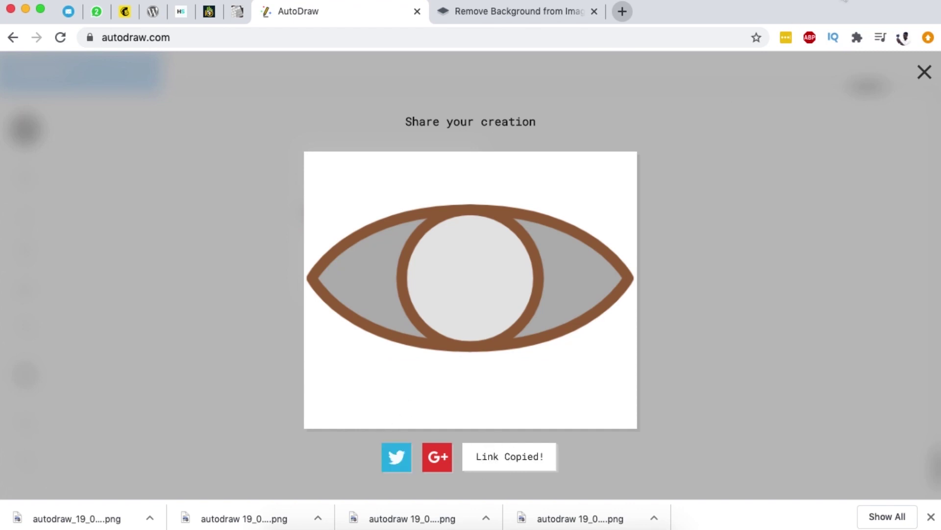
{"action": "left_click", "coordinate": [924, 73]}
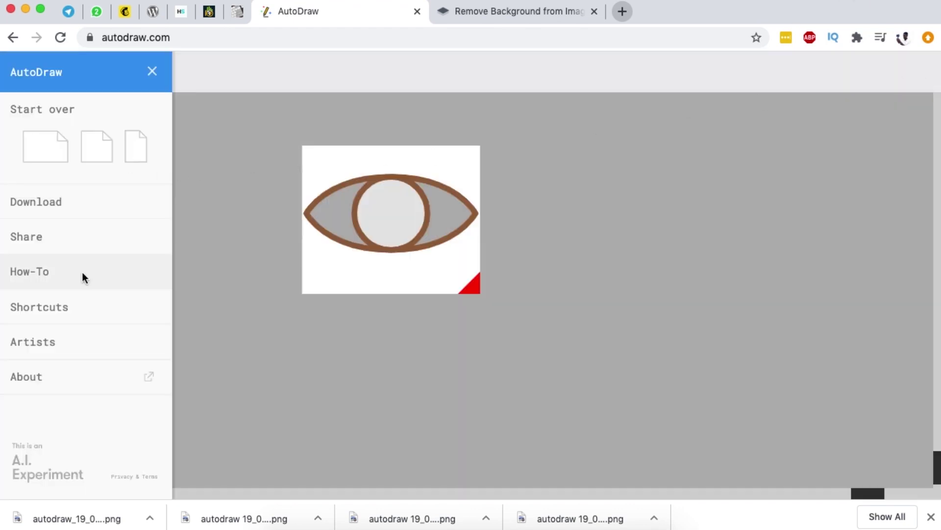
{"action": "left_click", "coordinate": [35, 311]}
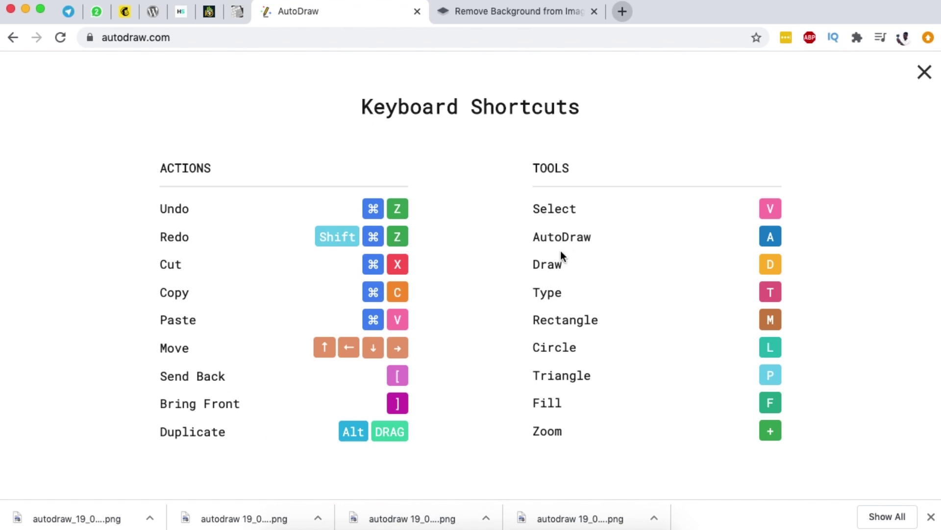
{"action": "left_click", "coordinate": [925, 72]}
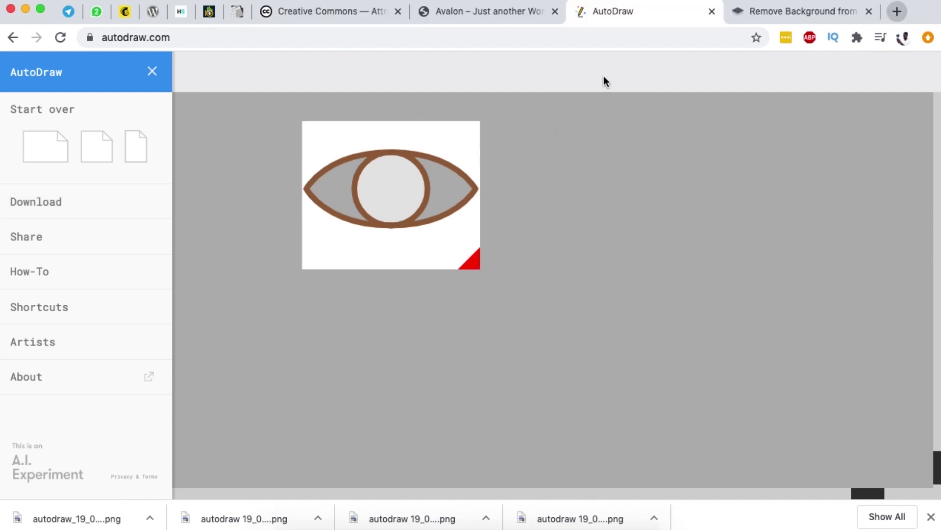